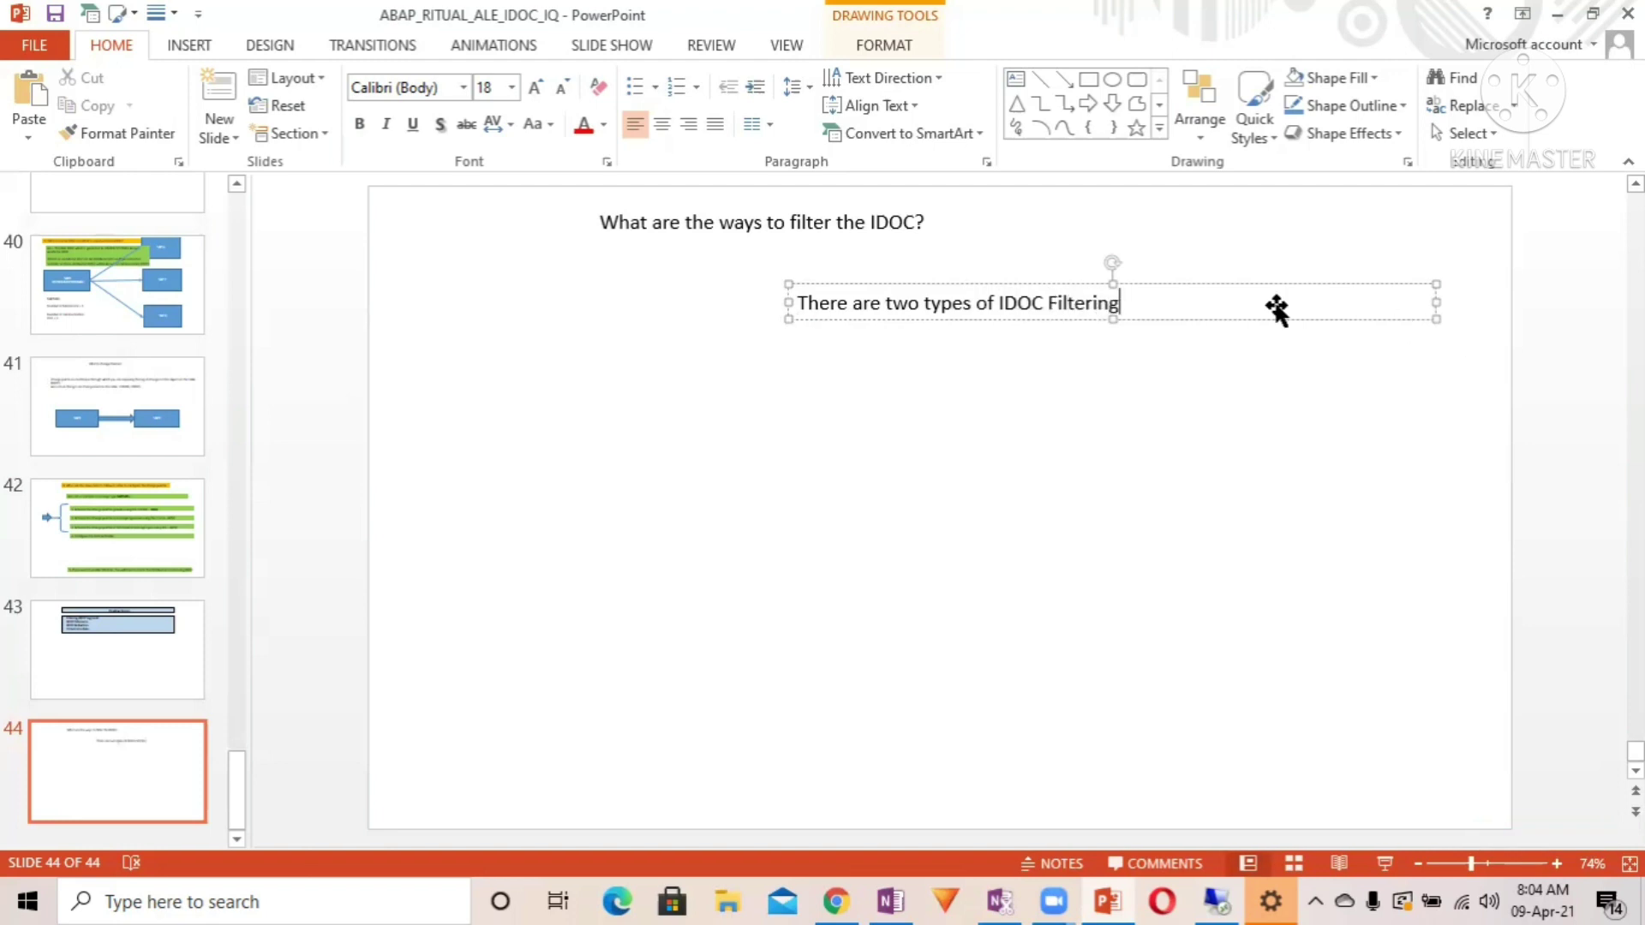
- Draw a rectangle below the two-types line labelled 'Segment based Filtering'
click(1088, 80)
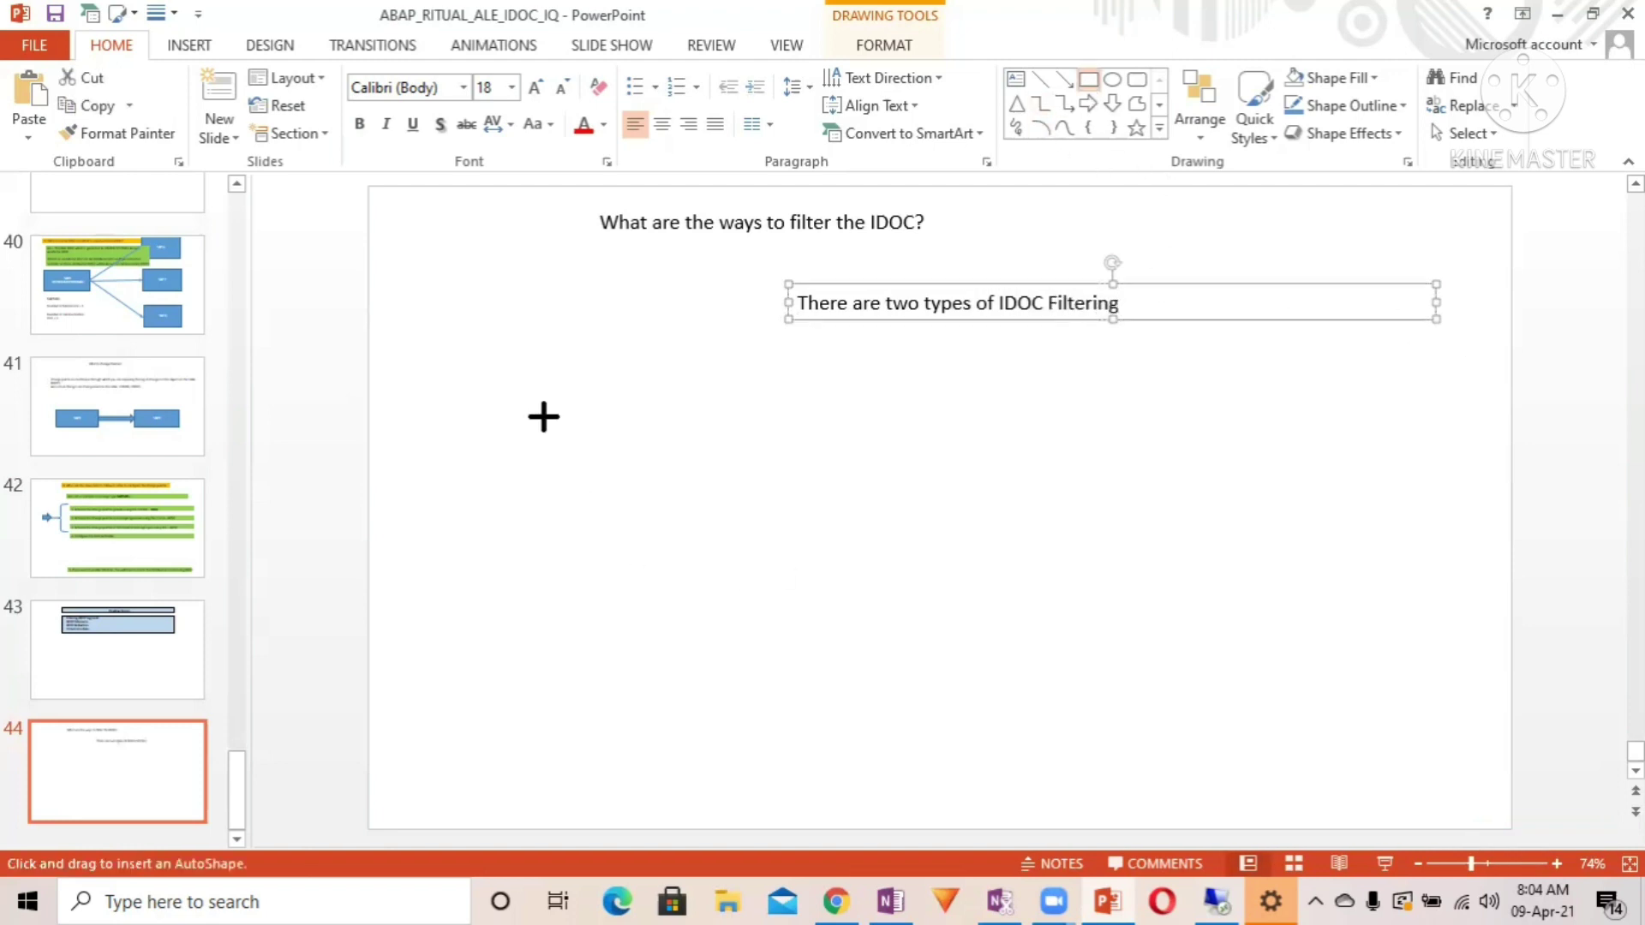
mouse_move(541, 413)
mouse_down()
mouse_move(908, 488)
mouse_move(792, 462)
mouse_up()
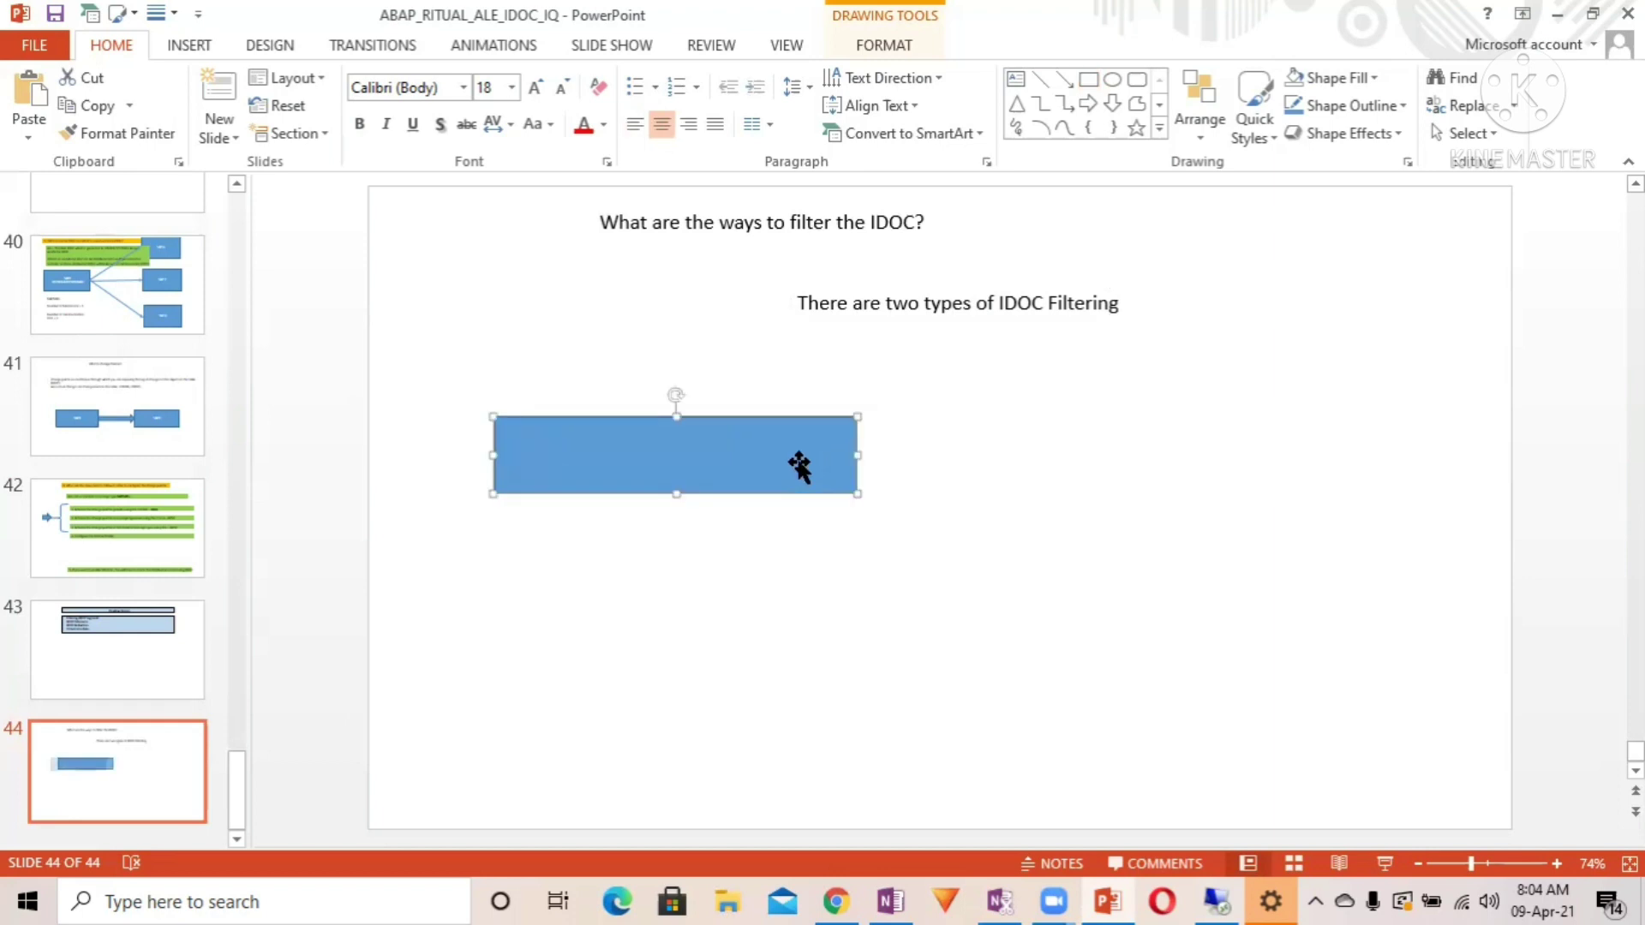
text(SE)
key(BackSpace)
text(egment based)
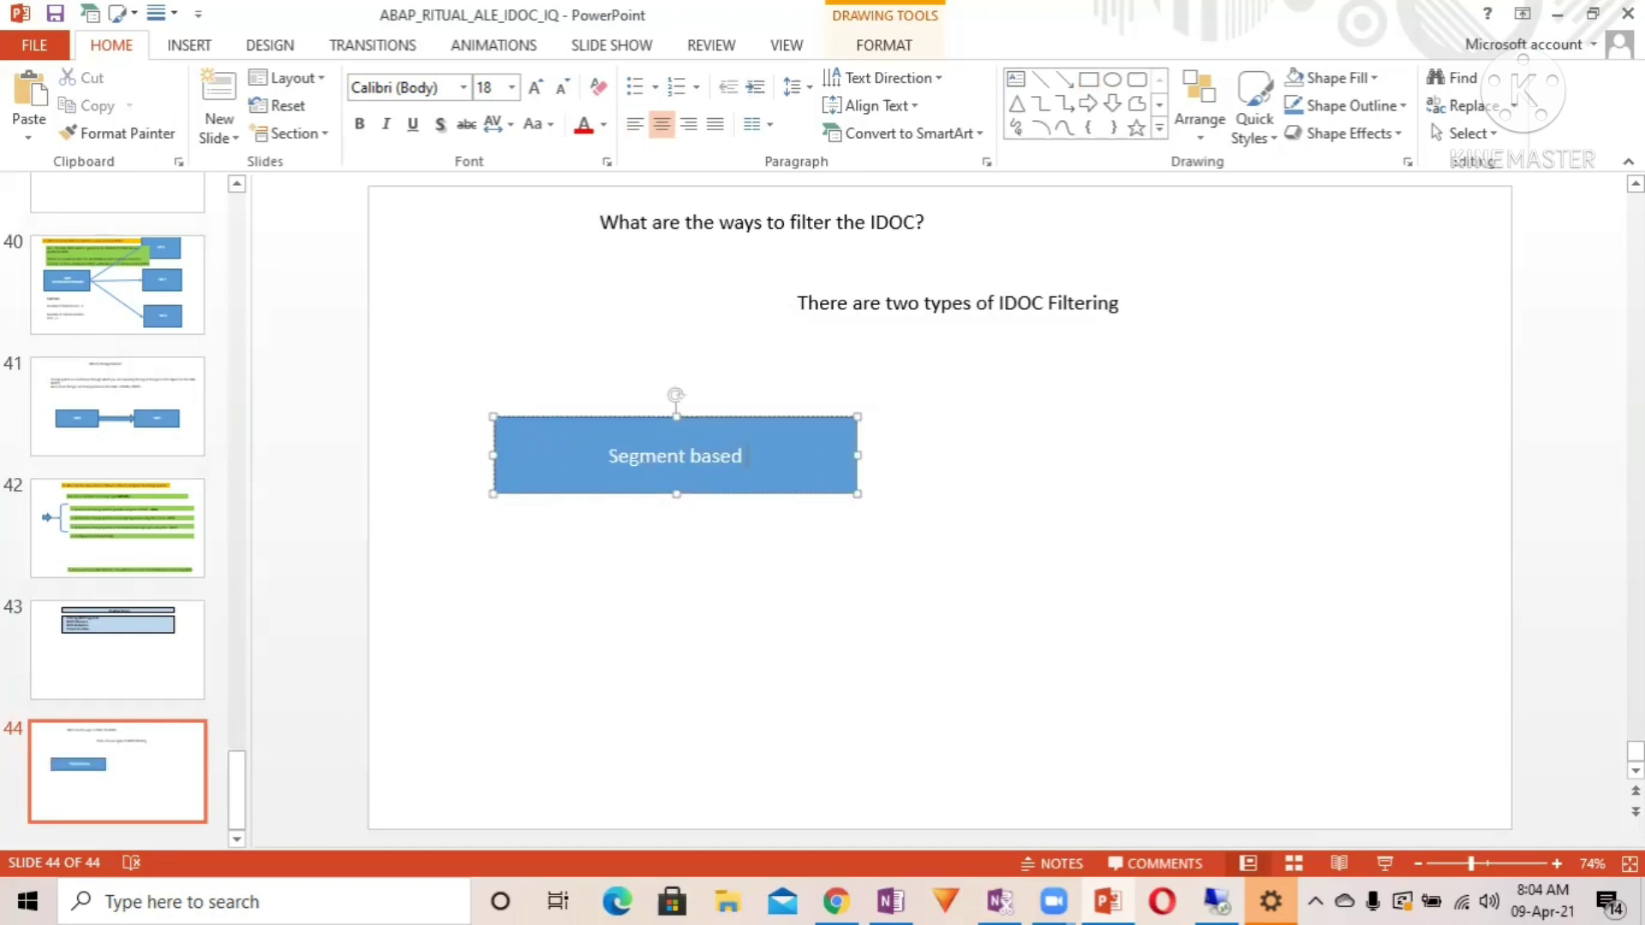
text( Filte)
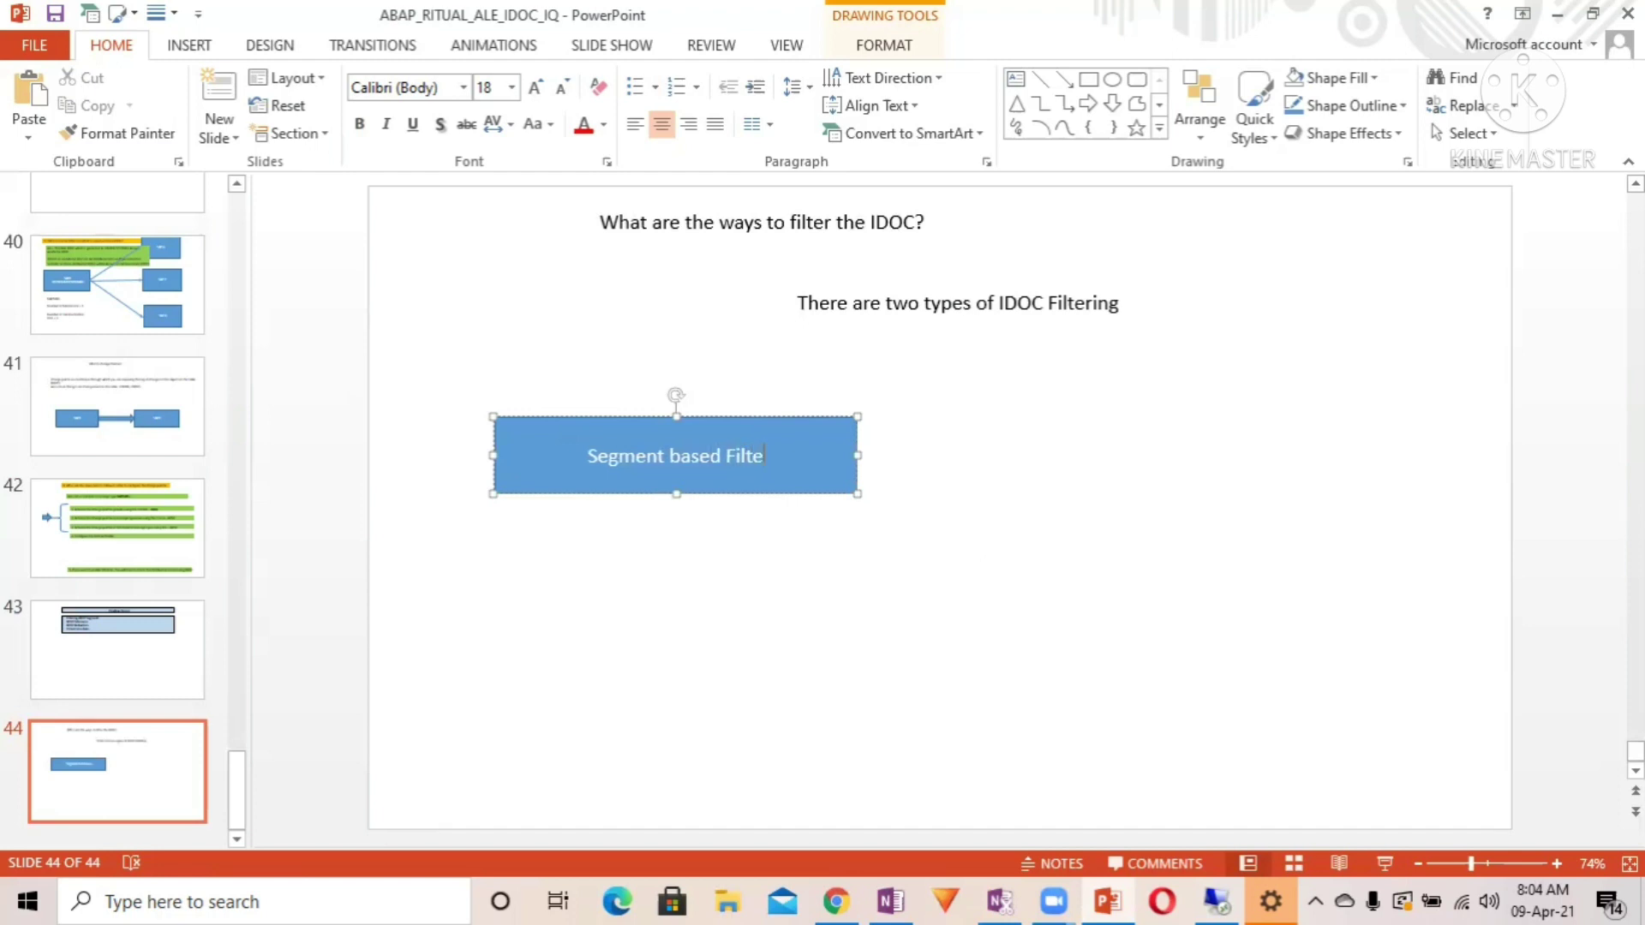
text(ring)
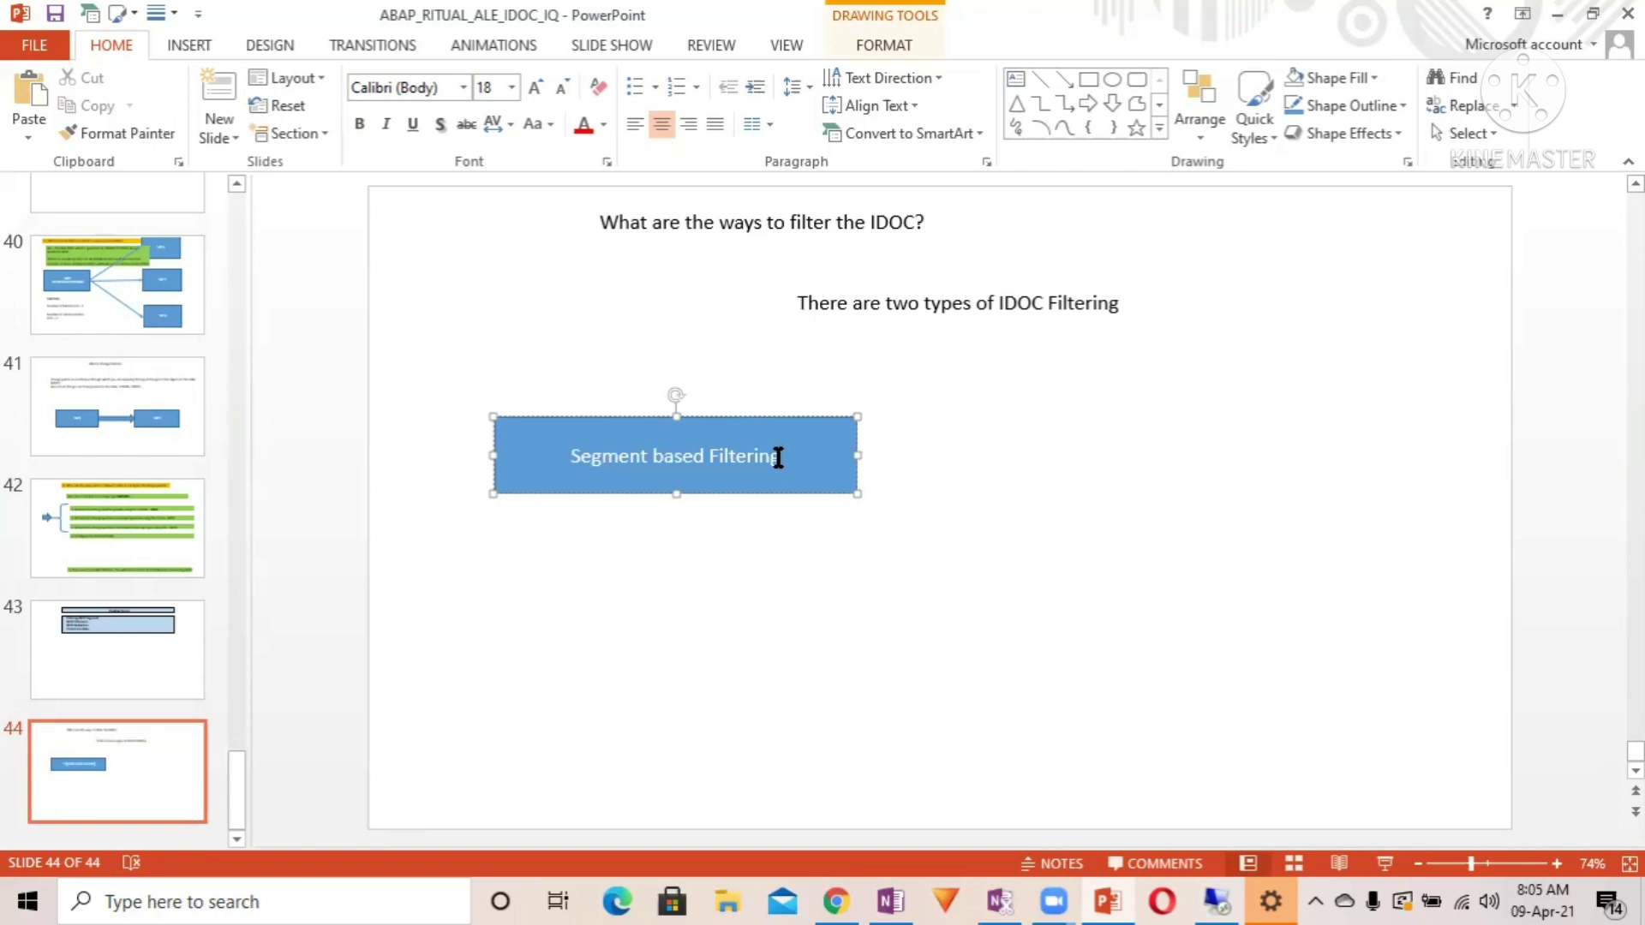
- Add a 'MATMAS' text box under the Segment based Filtering box, sized to fit
click(1015, 78)
drag(439, 552, 624, 621)
key(Caps_Lock)
text(MATMAS)
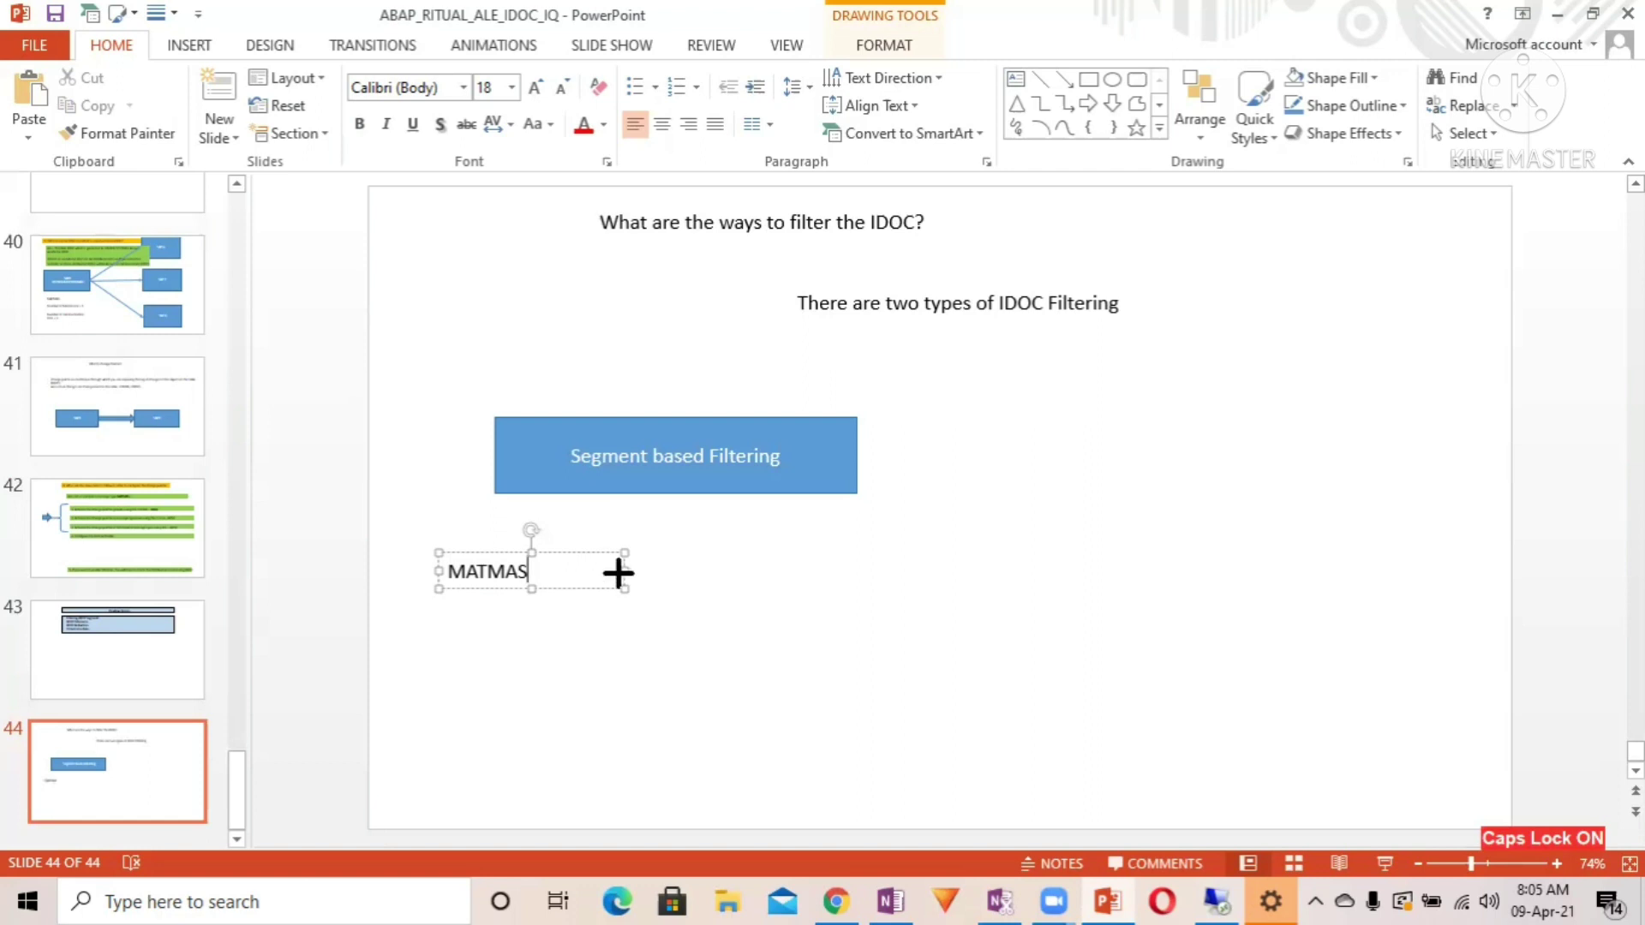
drag(620, 571, 547, 574)
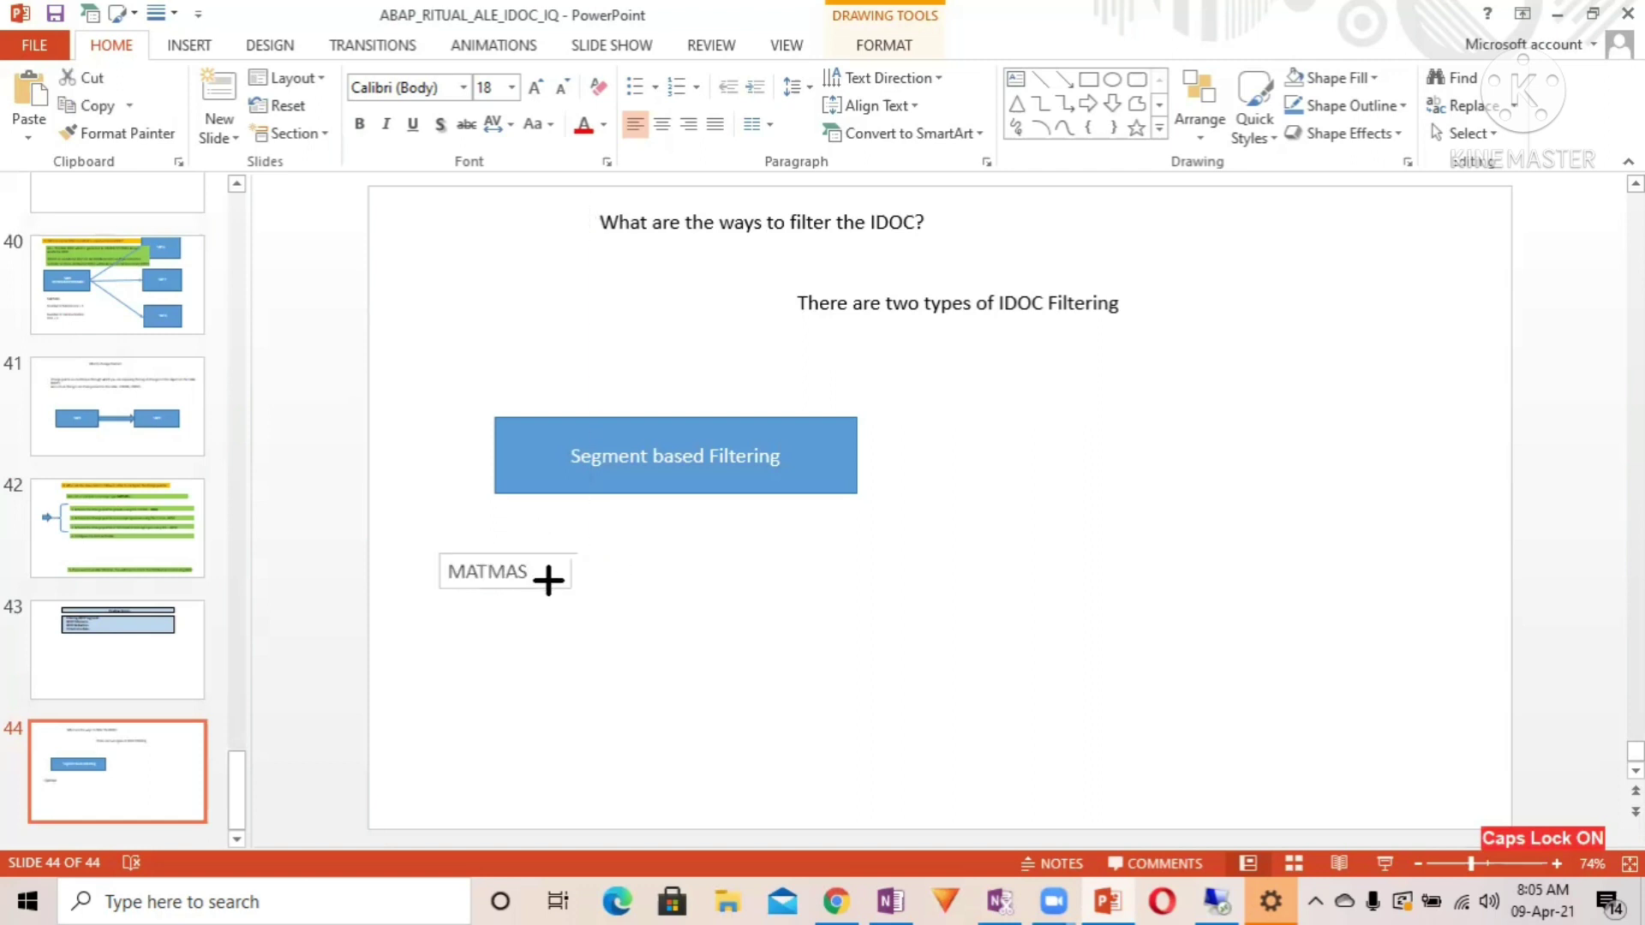
- Draw a small rectangle labelled 'SEGMENT1' below MATMAS
click(1088, 79)
mouse_move(502, 612)
mouse_down()
mouse_move(653, 646)
mouse_move(640, 650)
mouse_up()
text(SETGM)
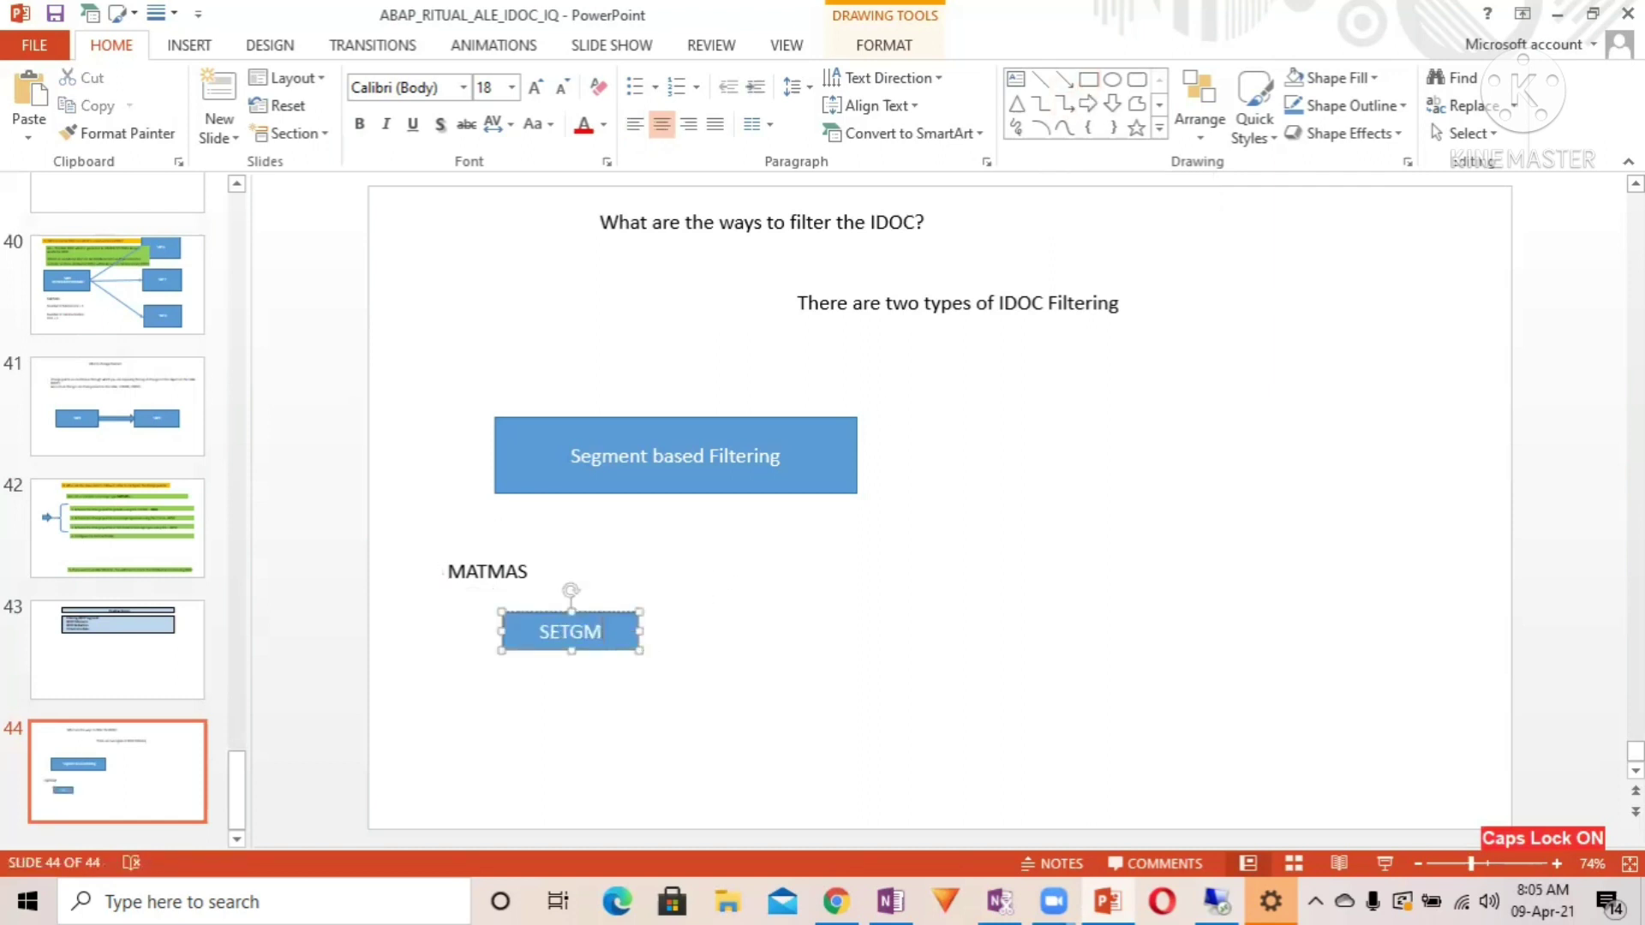
key(BackSpace)
key(BackSpace)
key(BackSpace)
text(GMENT1)
- Duplicate the SEGMENT1 box twice beneath it, relabelling the copies SEGMENT2 and SEGMENT3
drag(624, 635, 628, 687)
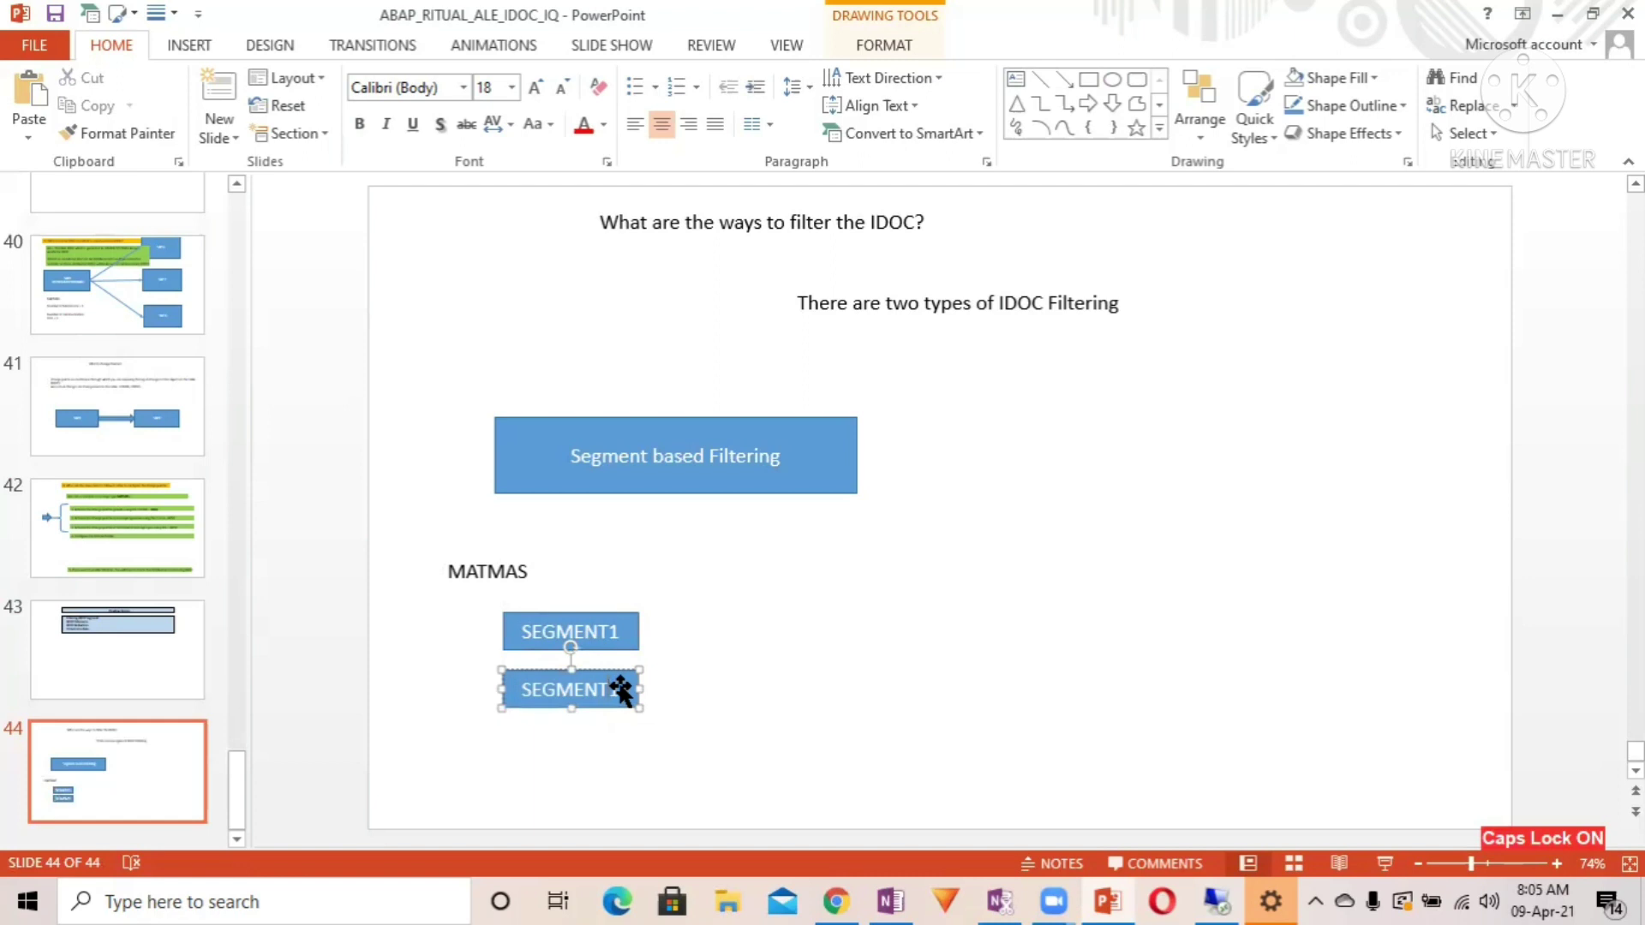
key(BackSpace)
text(2)
drag(634, 708, 632, 753)
click(625, 742)
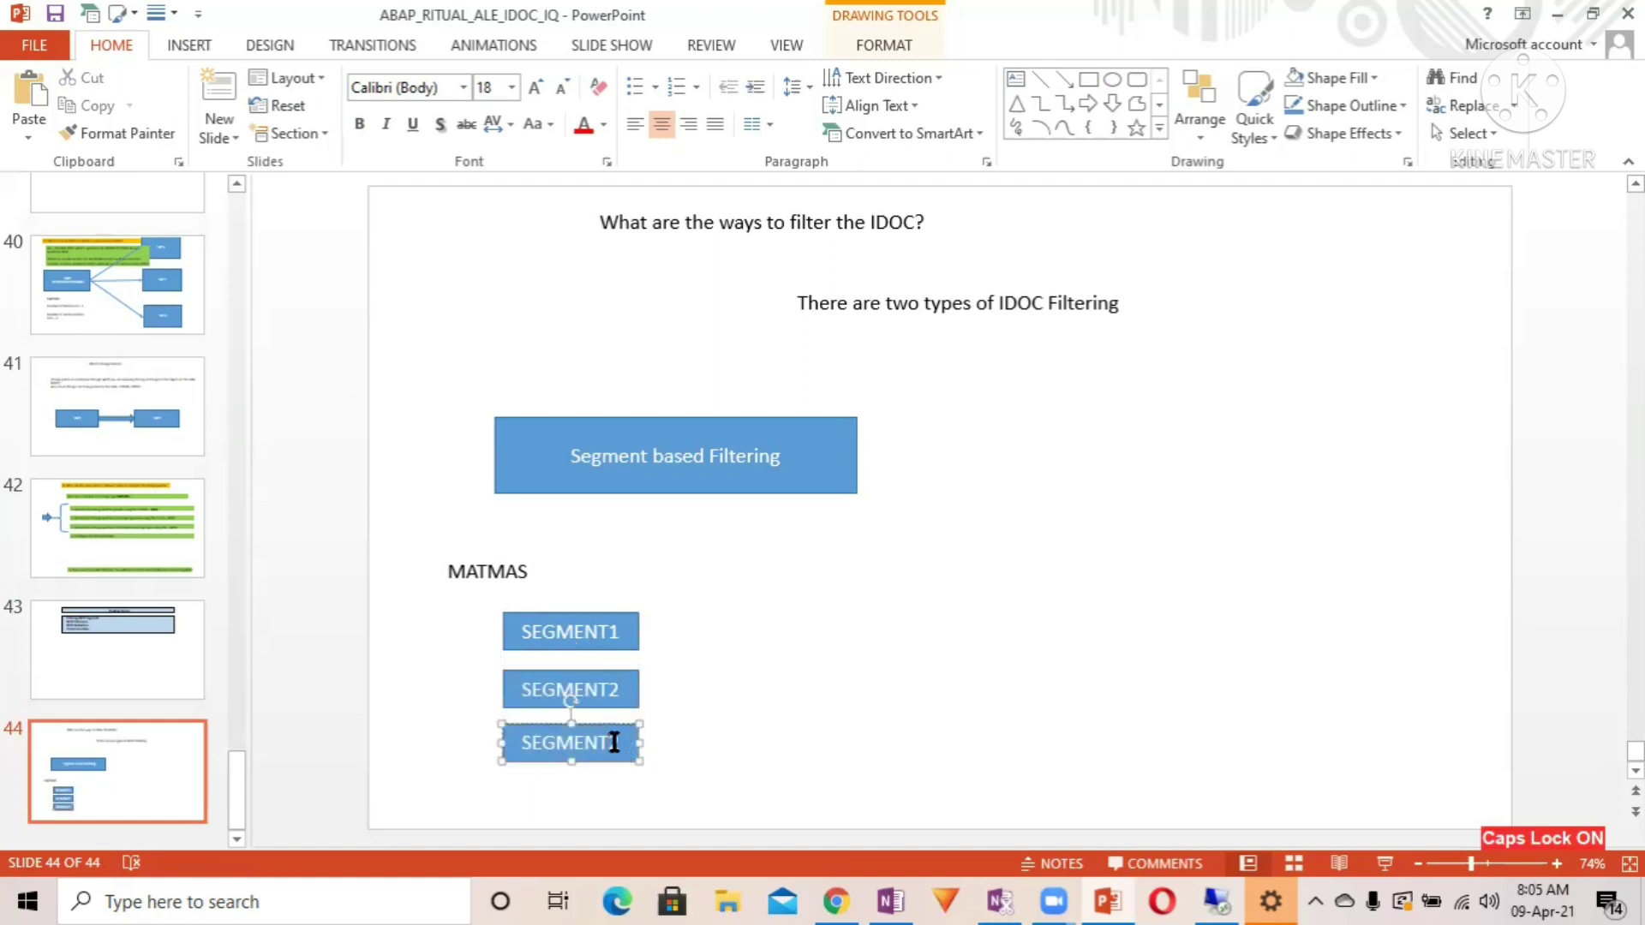
key(BackSpace)
text(3)
click(724, 746)
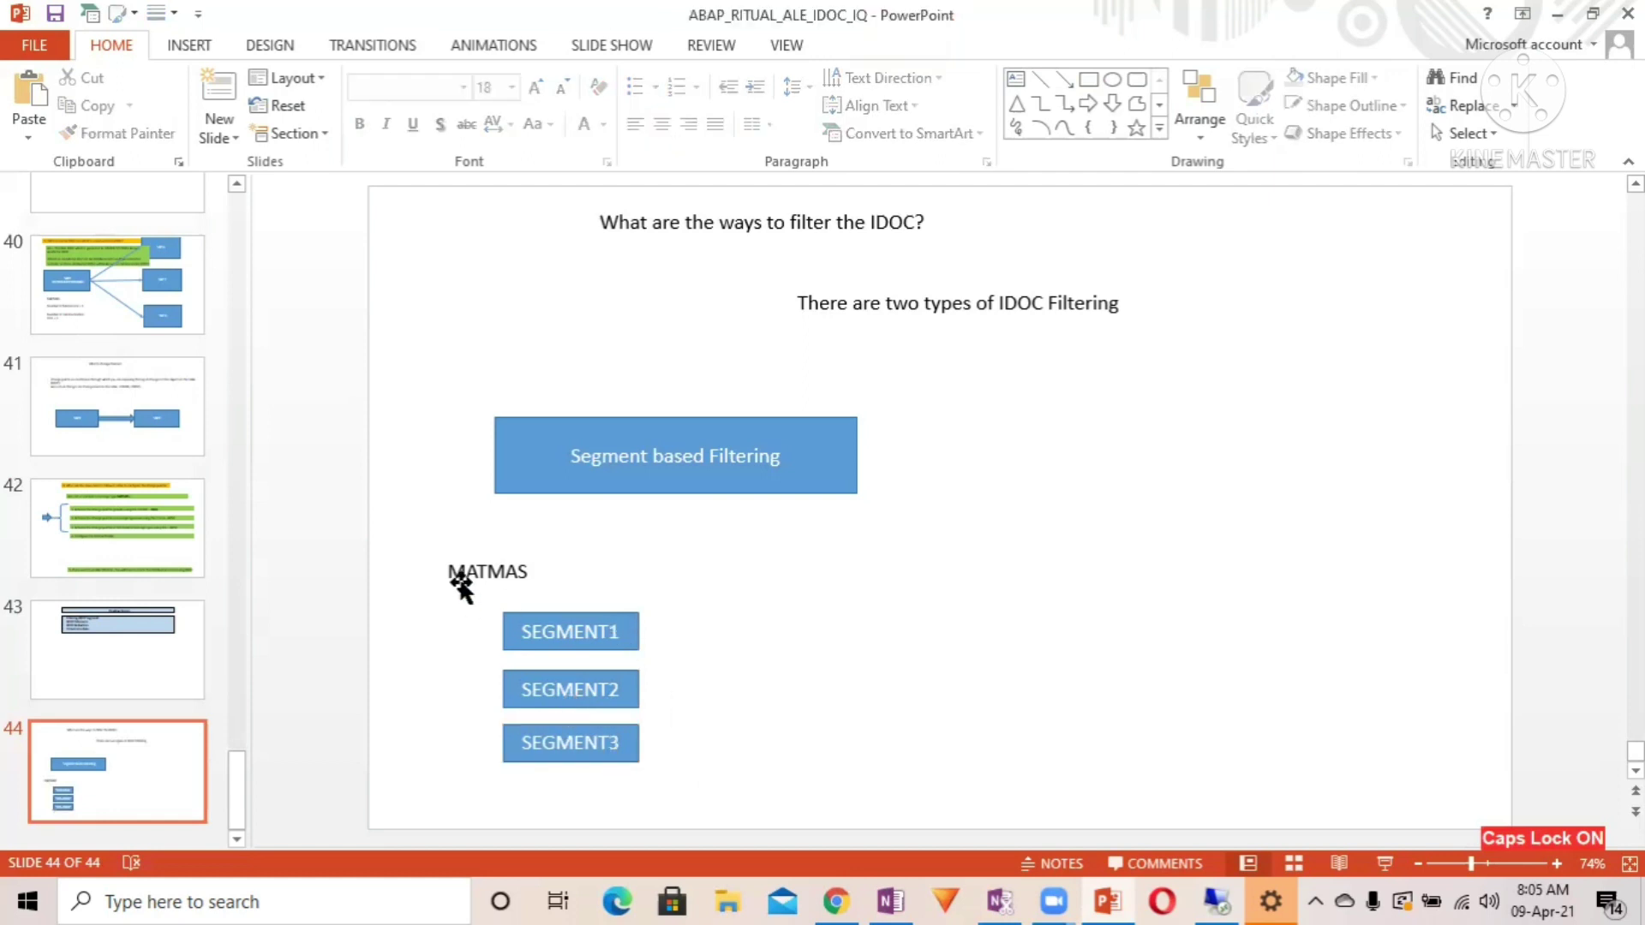
- Fill the MATMAS text box with the blue theme colour
click(463, 579)
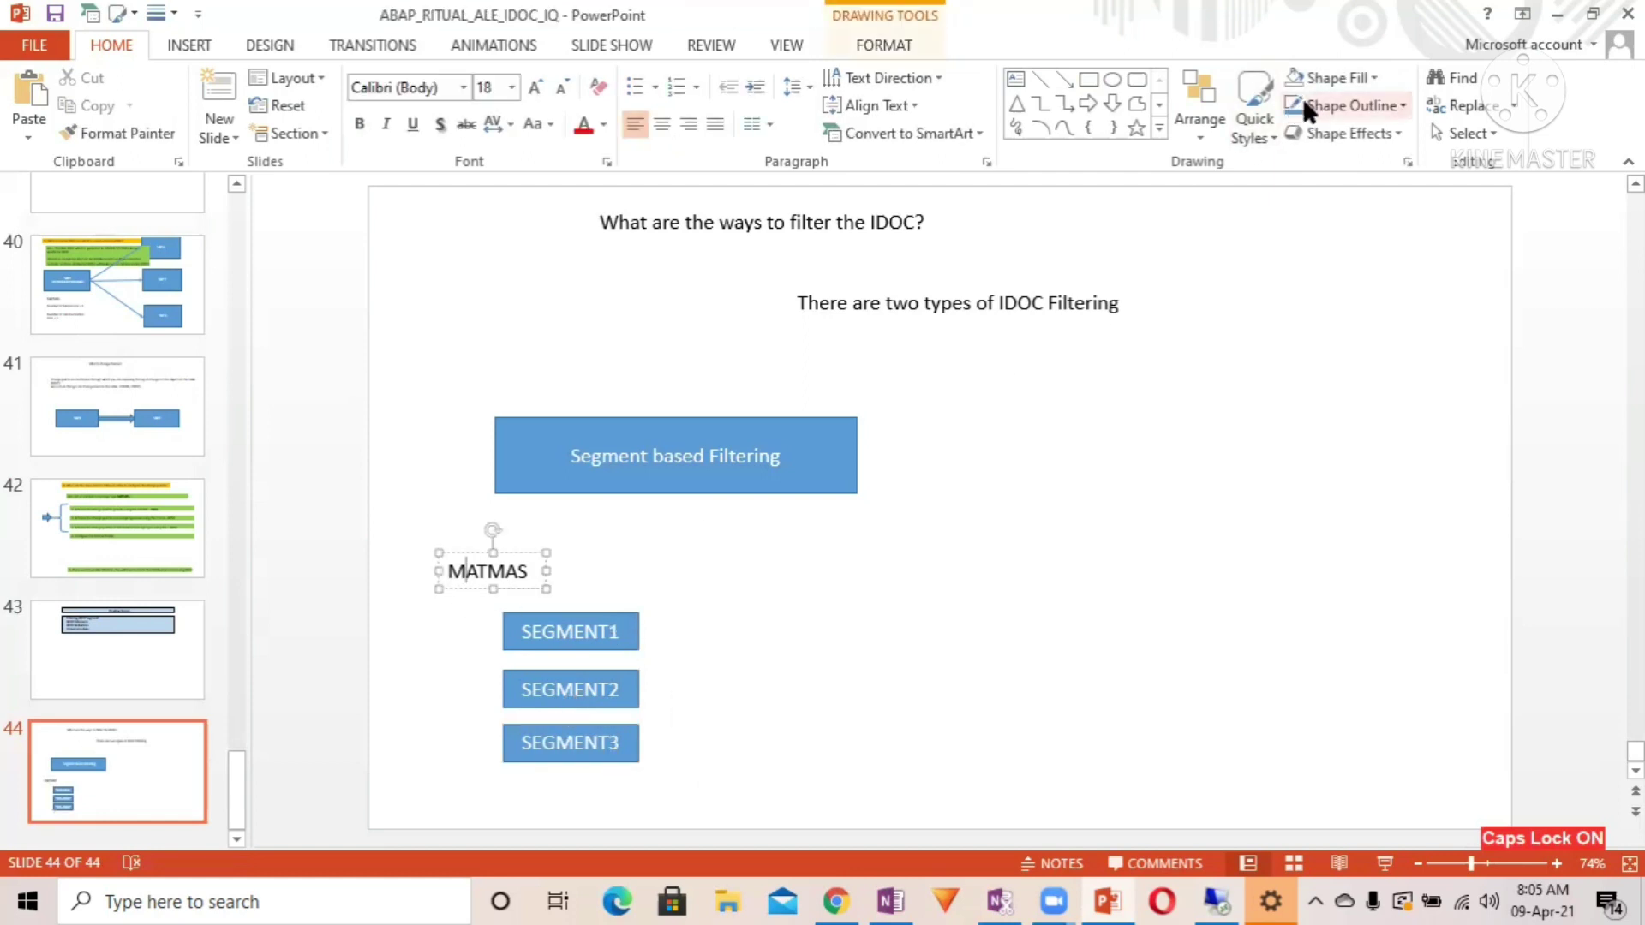
click(1319, 79)
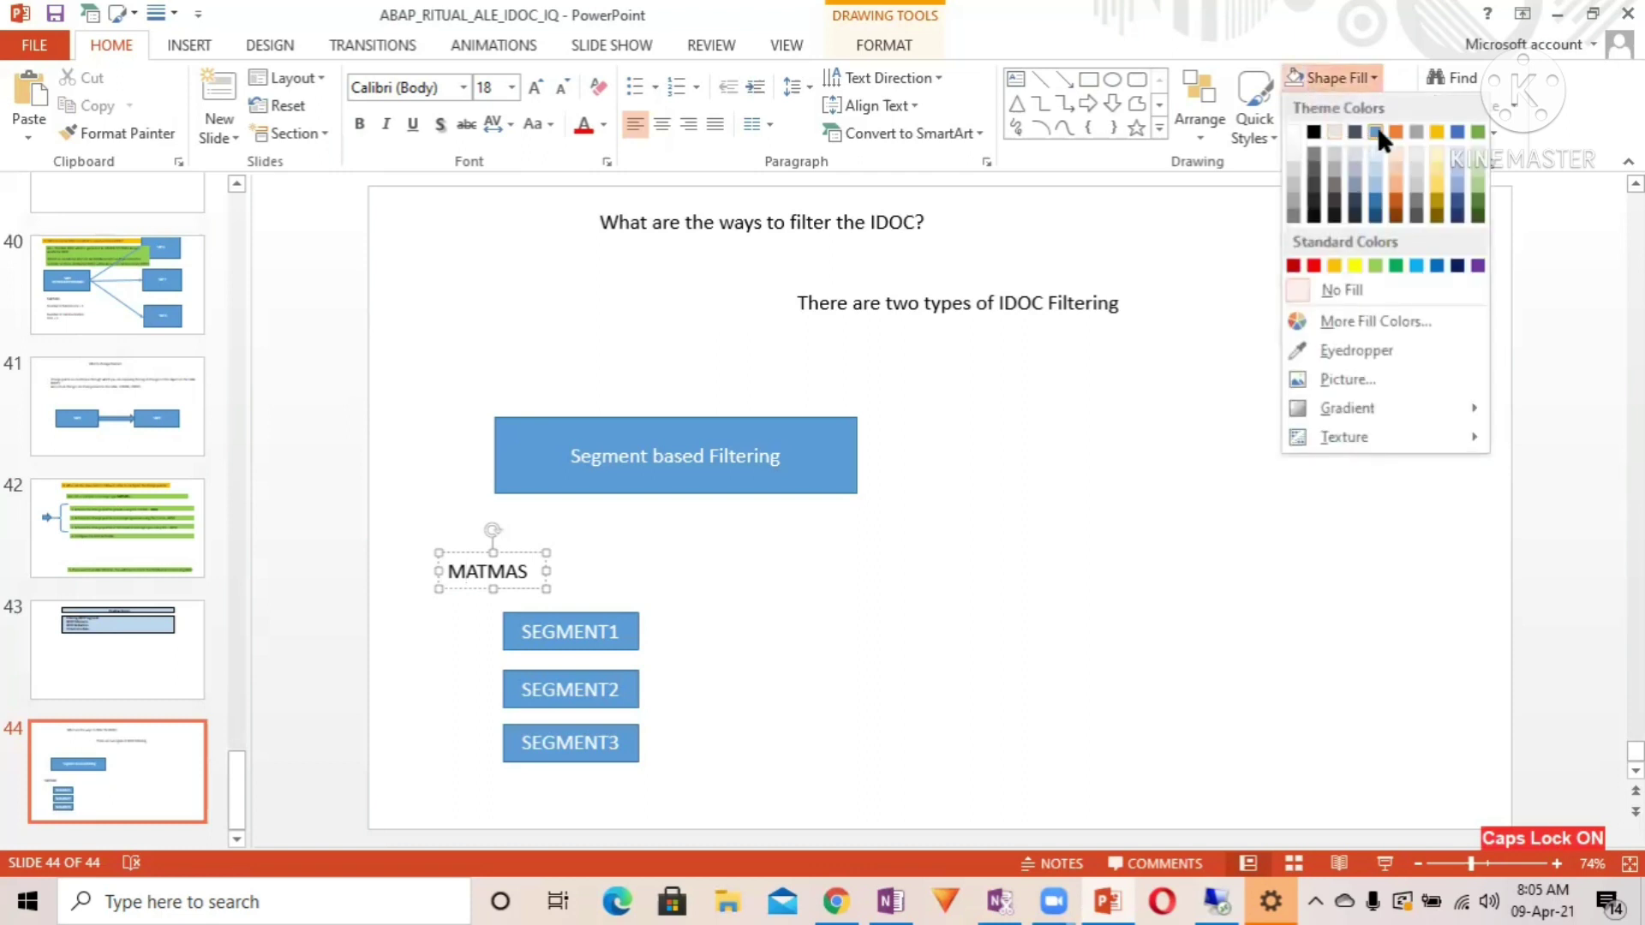
click(1376, 131)
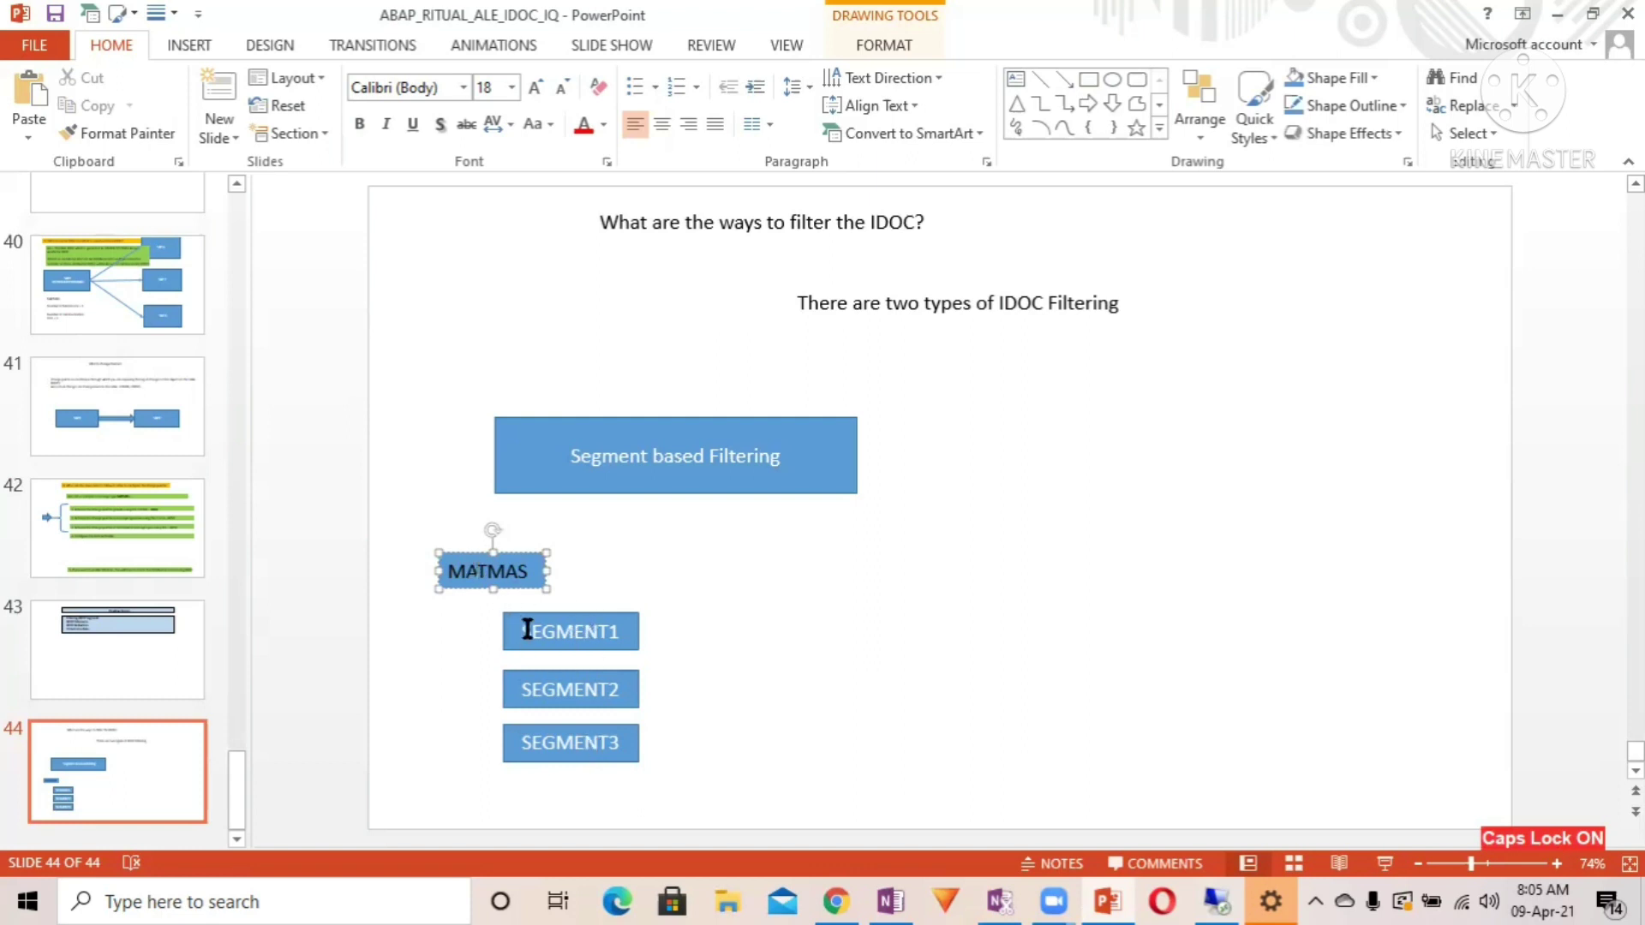
- Select the SEGMENT1, SEGMENT2 and SEGMENT3 boxes together
click(527, 631)
click(548, 692)
click(569, 747)
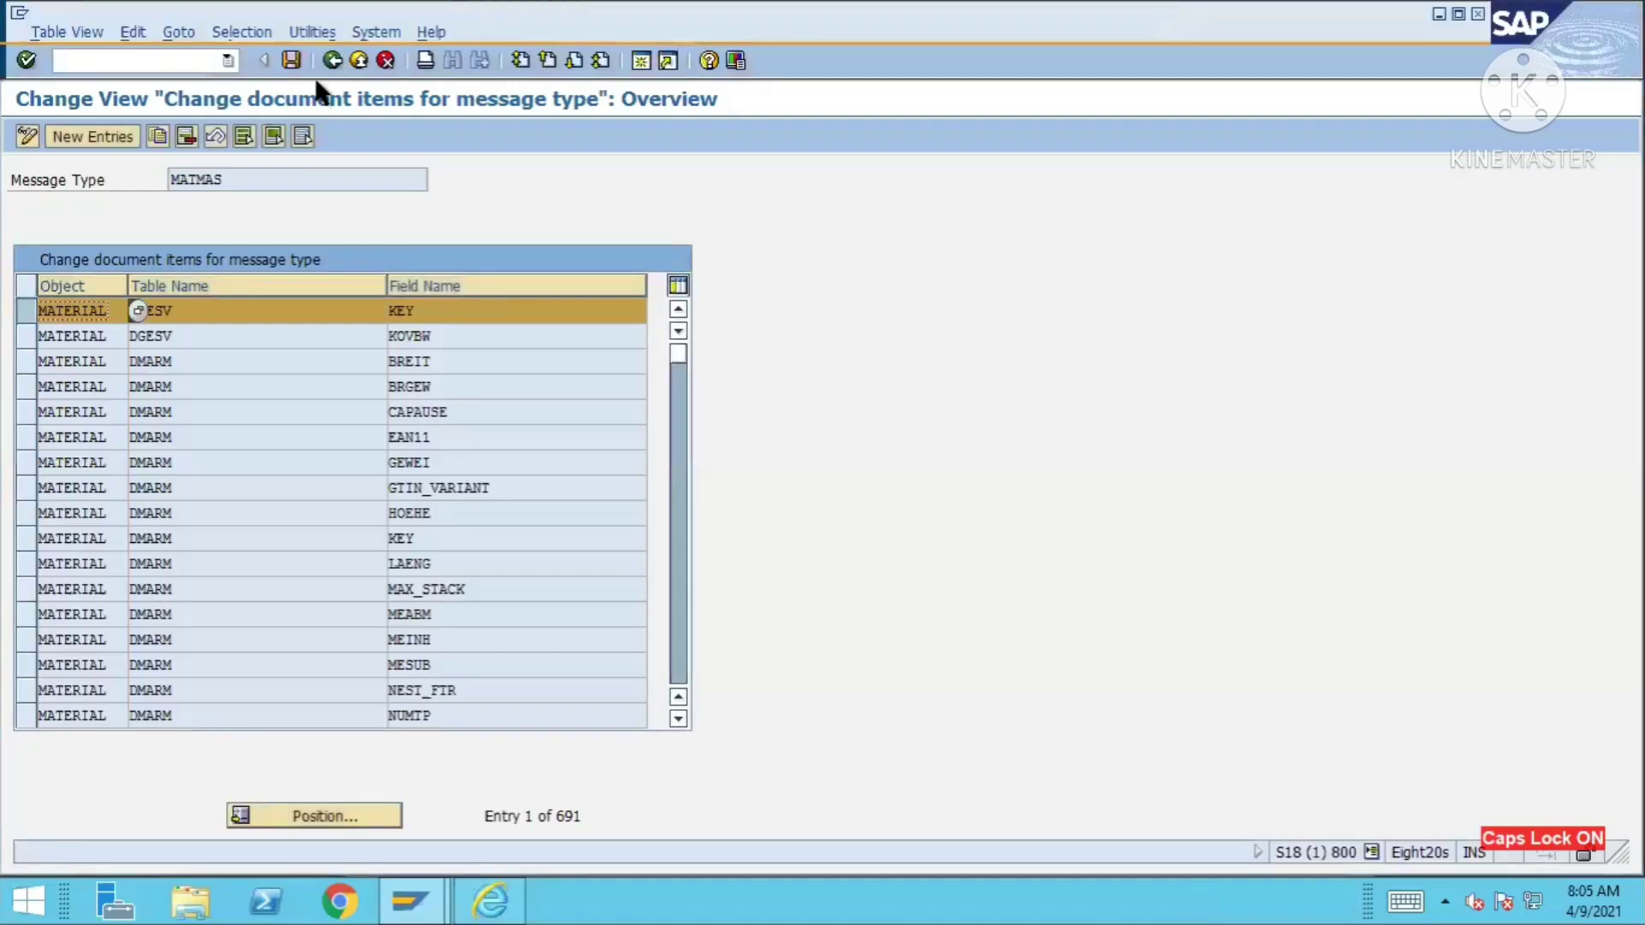
- Run transaction /NWE30 to open Develop IDoc Types
click(92, 62)
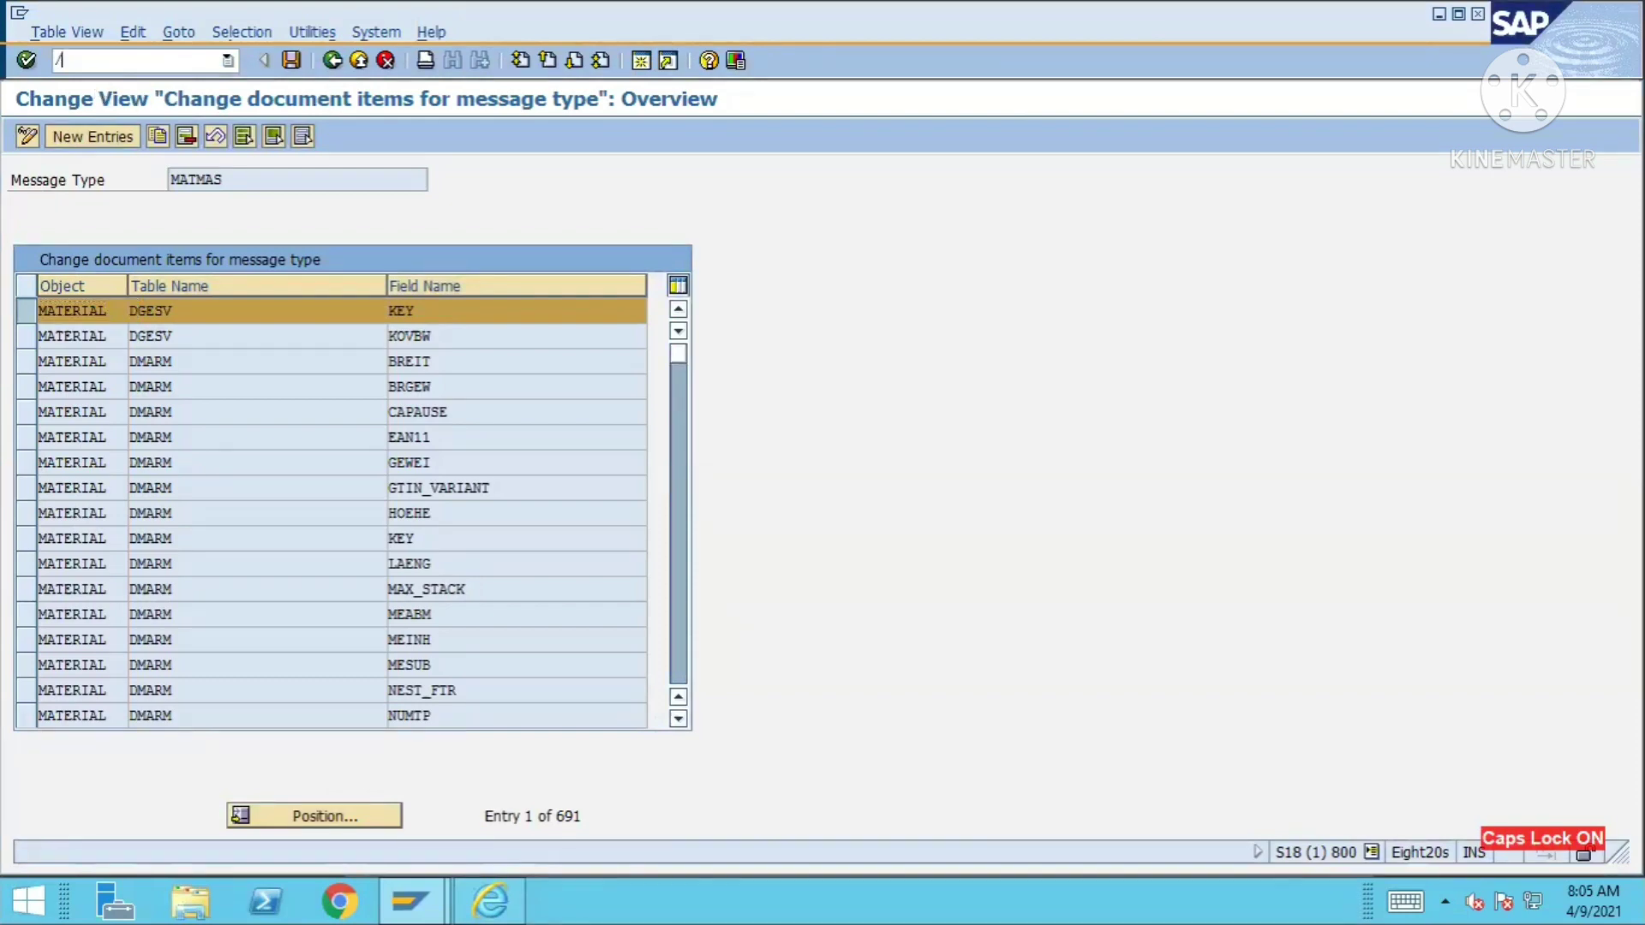
text(/NWE30)
key(Return)
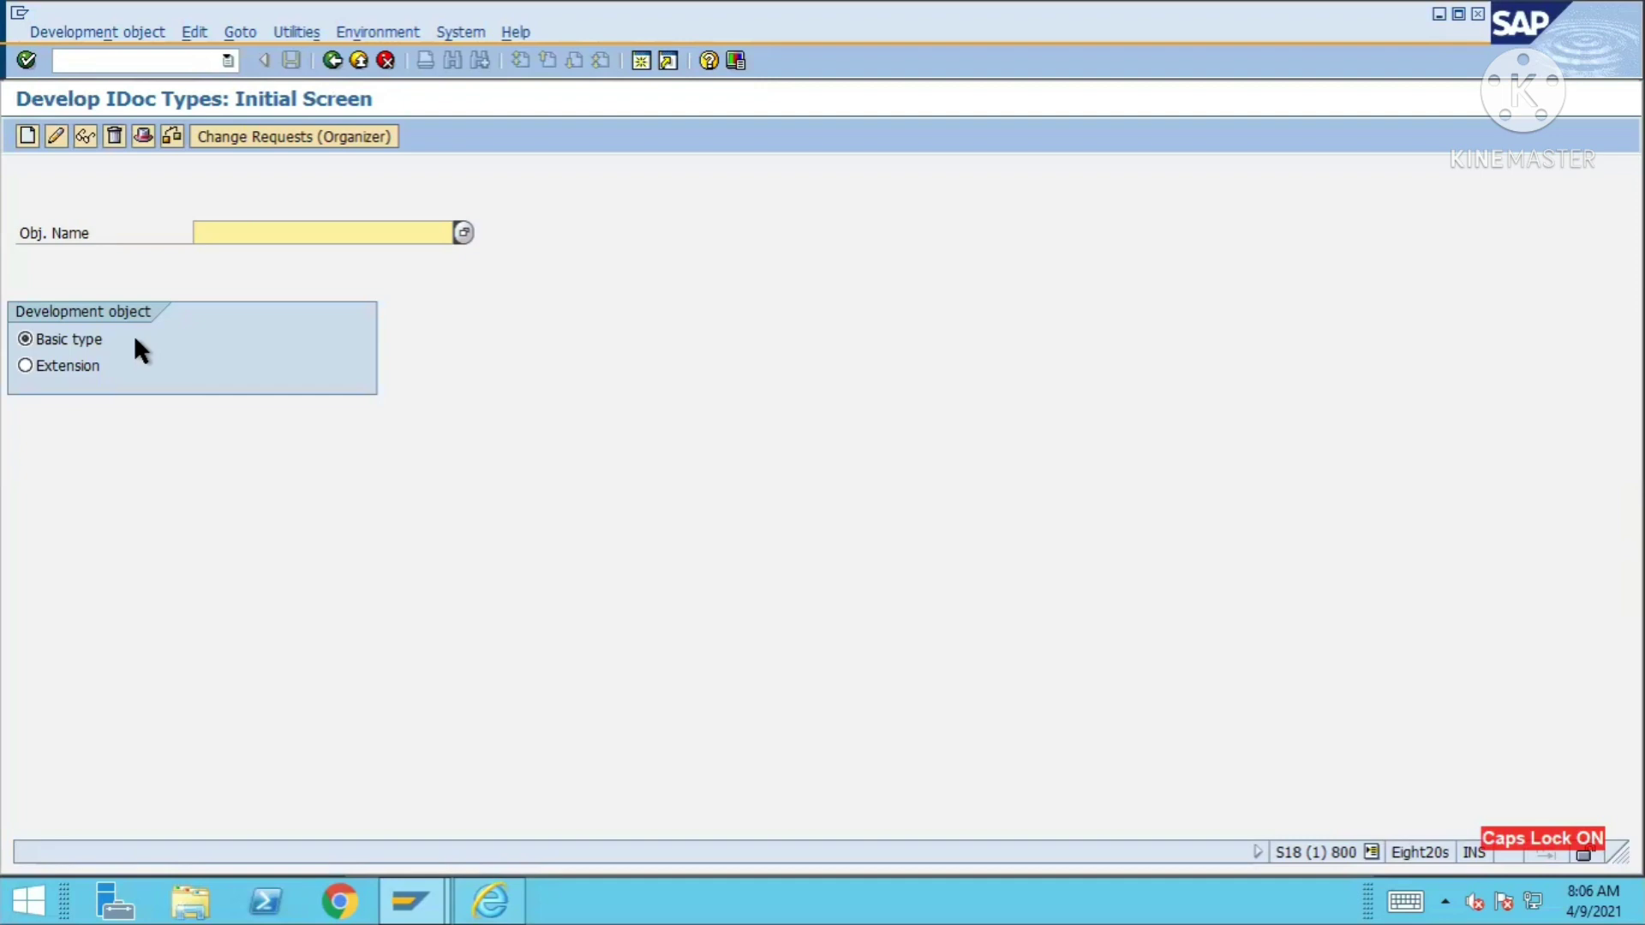
- Abandon the MA basic-type entry and run /NWE82 for output type to IDoc type assignments
click(223, 236)
text(MA)
click(84, 57)
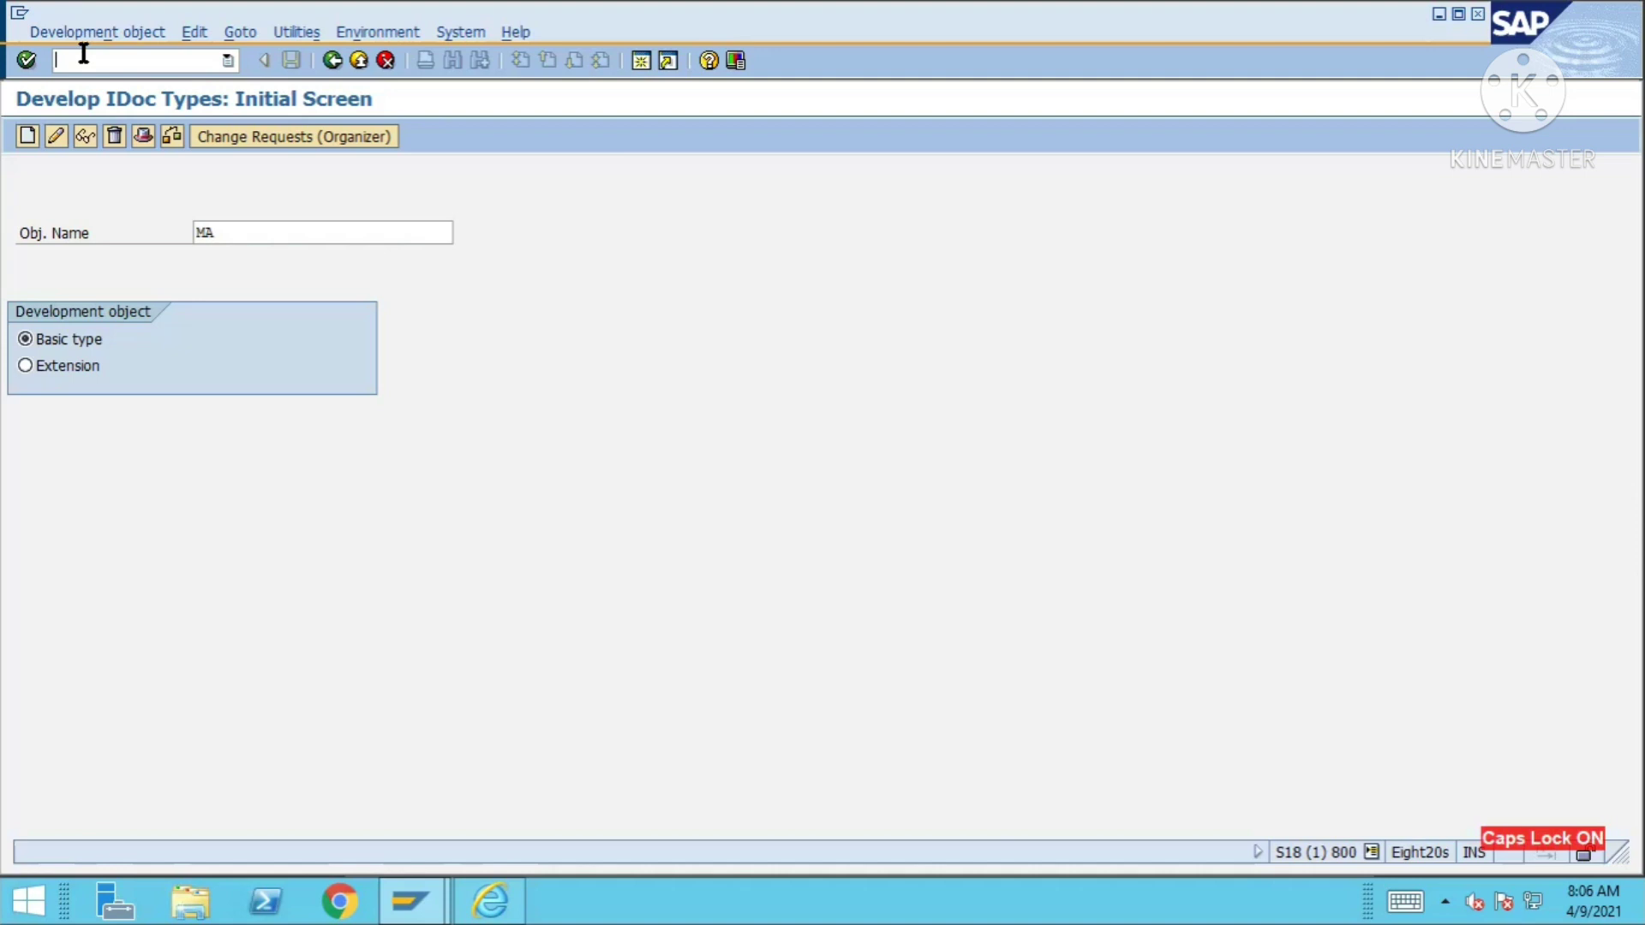
text(/NWE82)
key(Return)
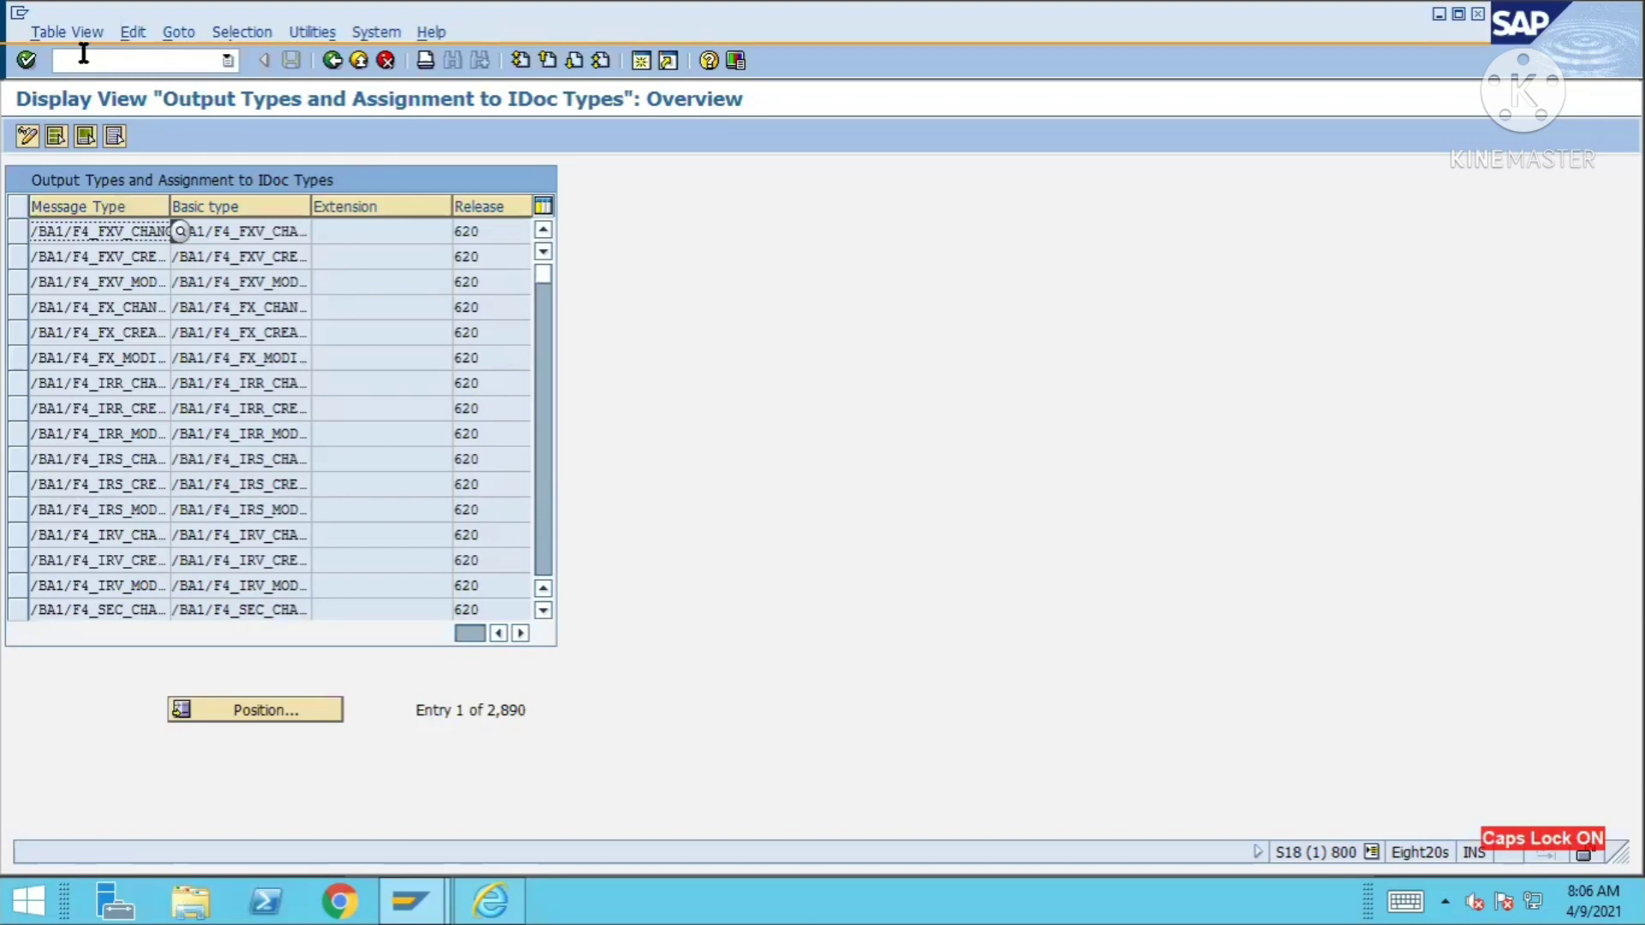
- Widen the Message Type and Basic type columns and position the list at MATMAS
drag(168, 208, 203, 207)
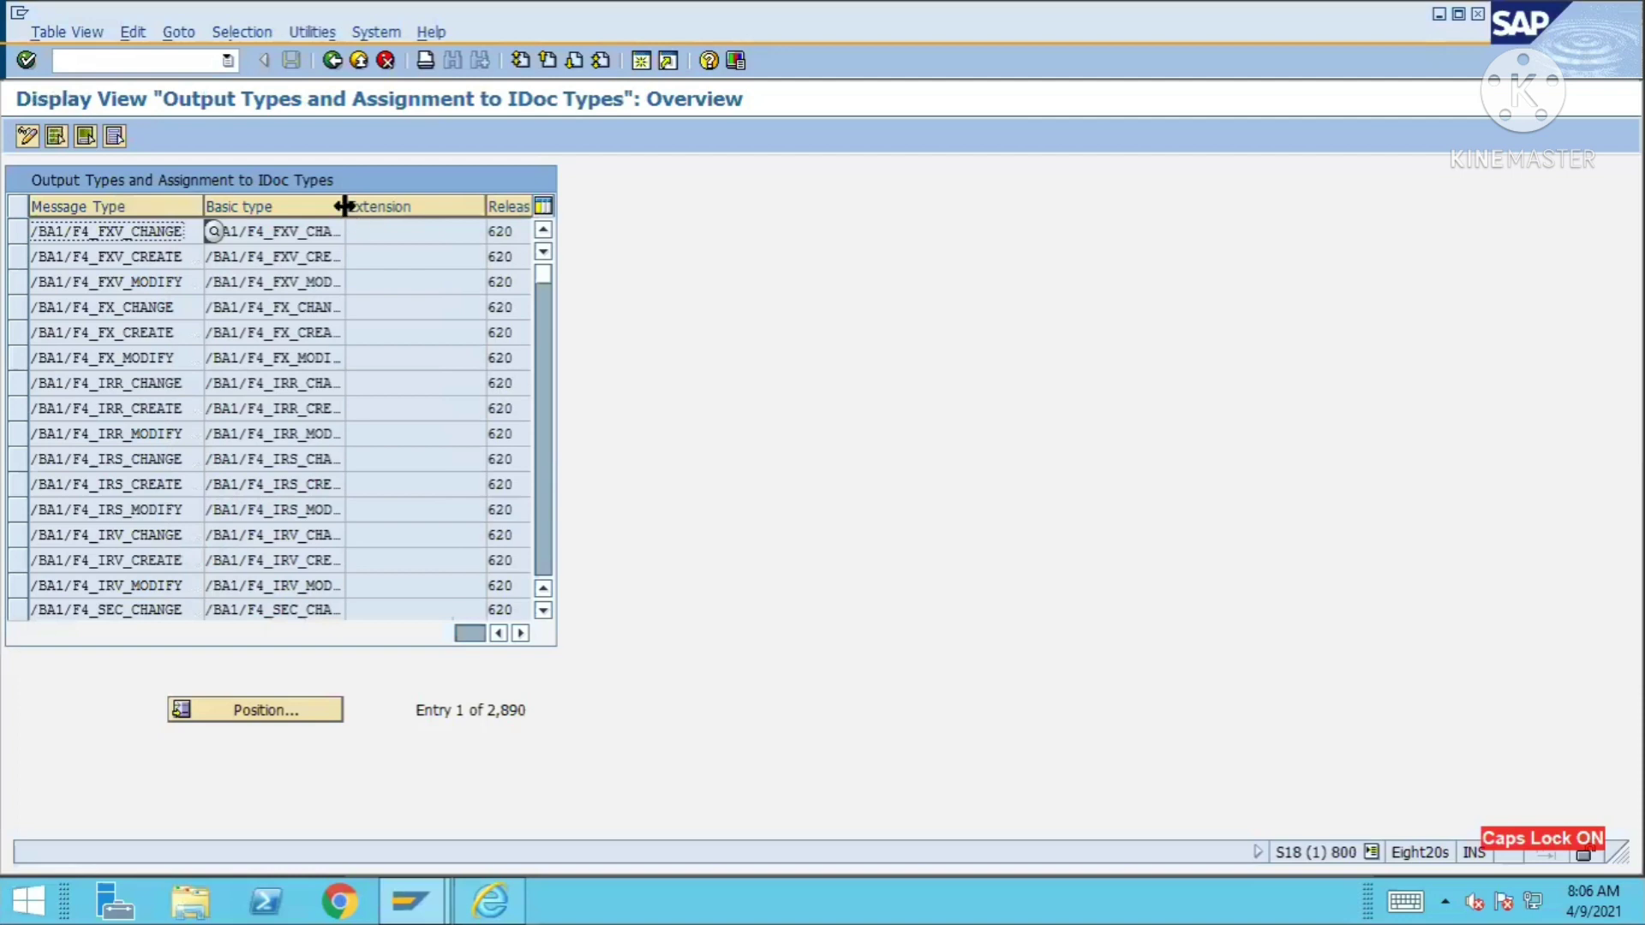
drag(343, 208, 378, 221)
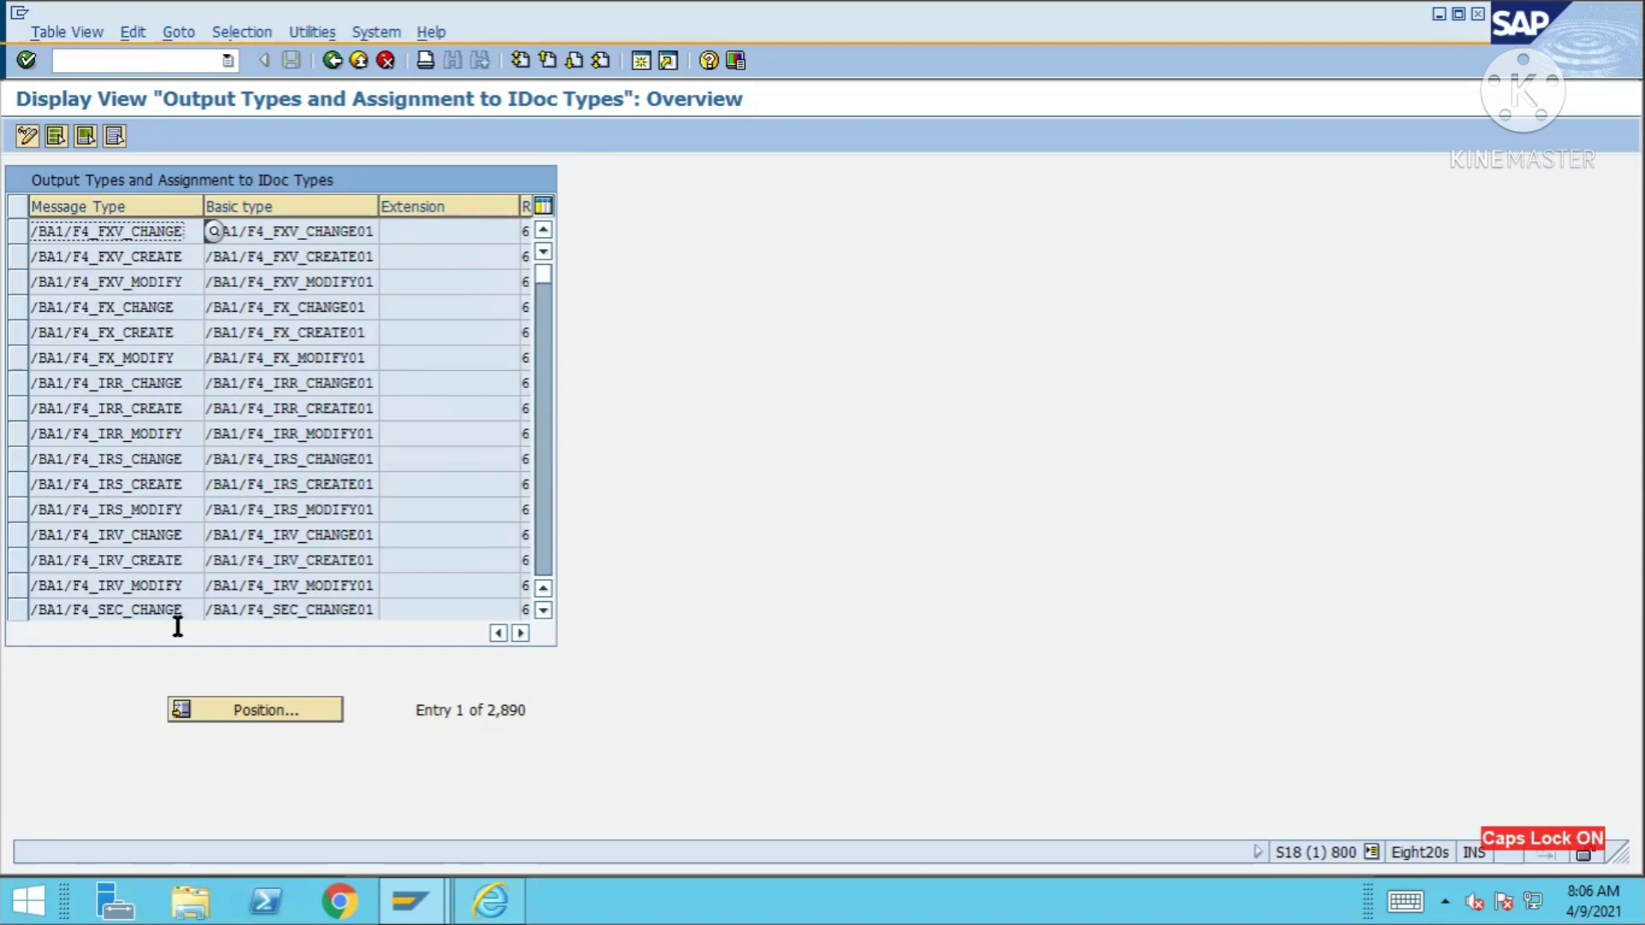
click(229, 713)
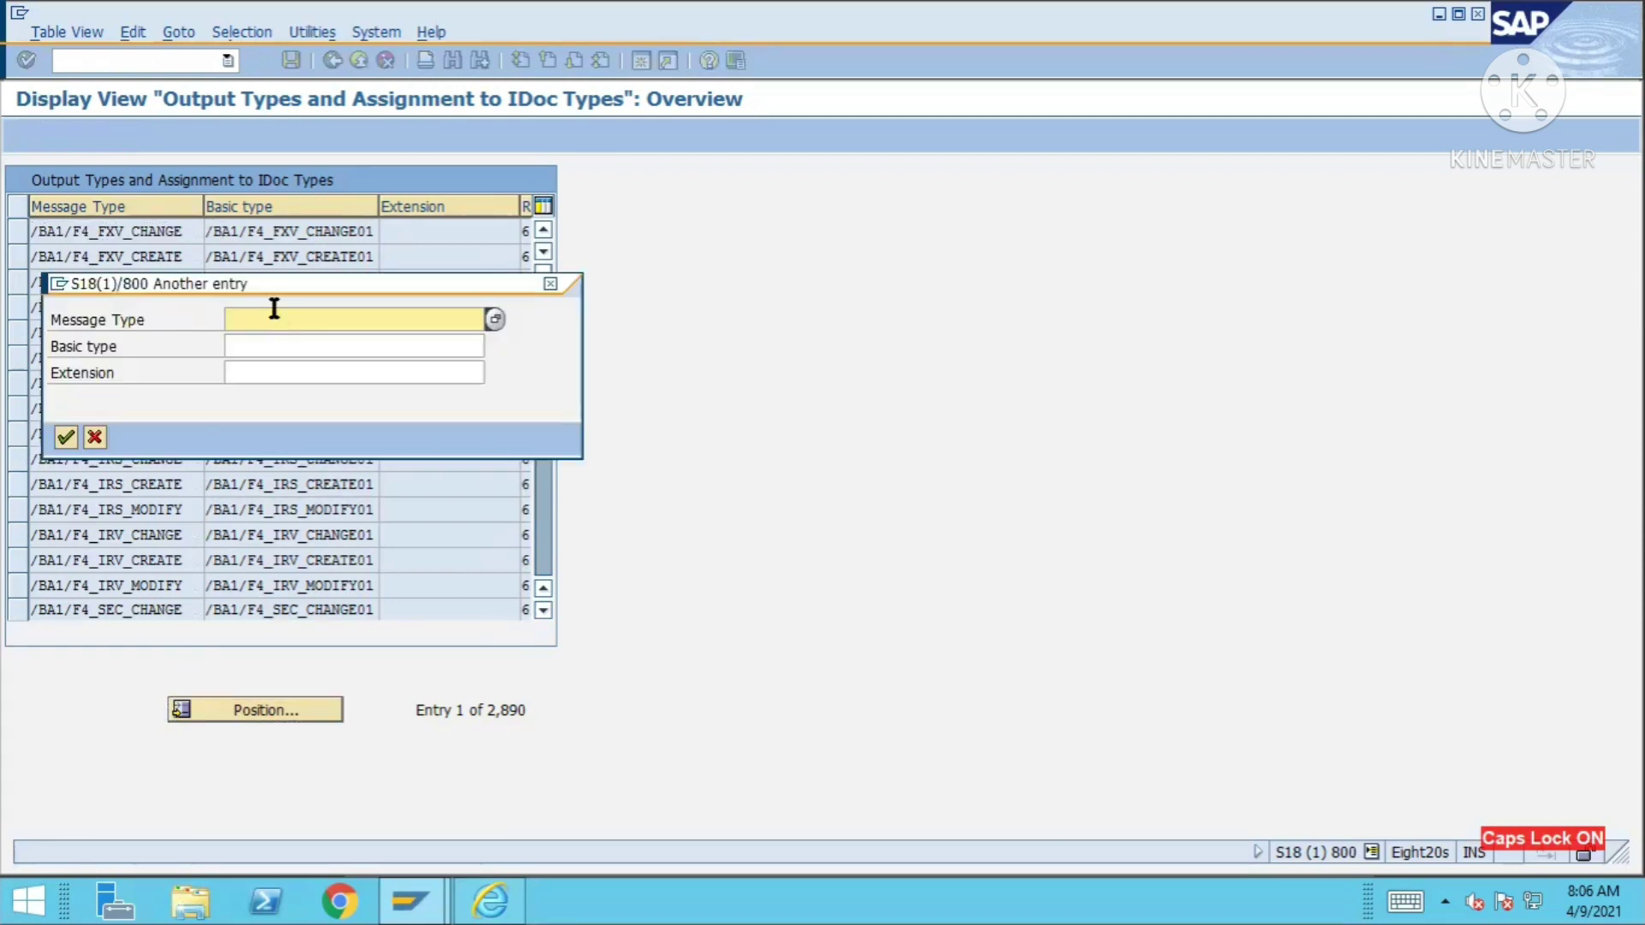
text(MATMAS)
key(Return)
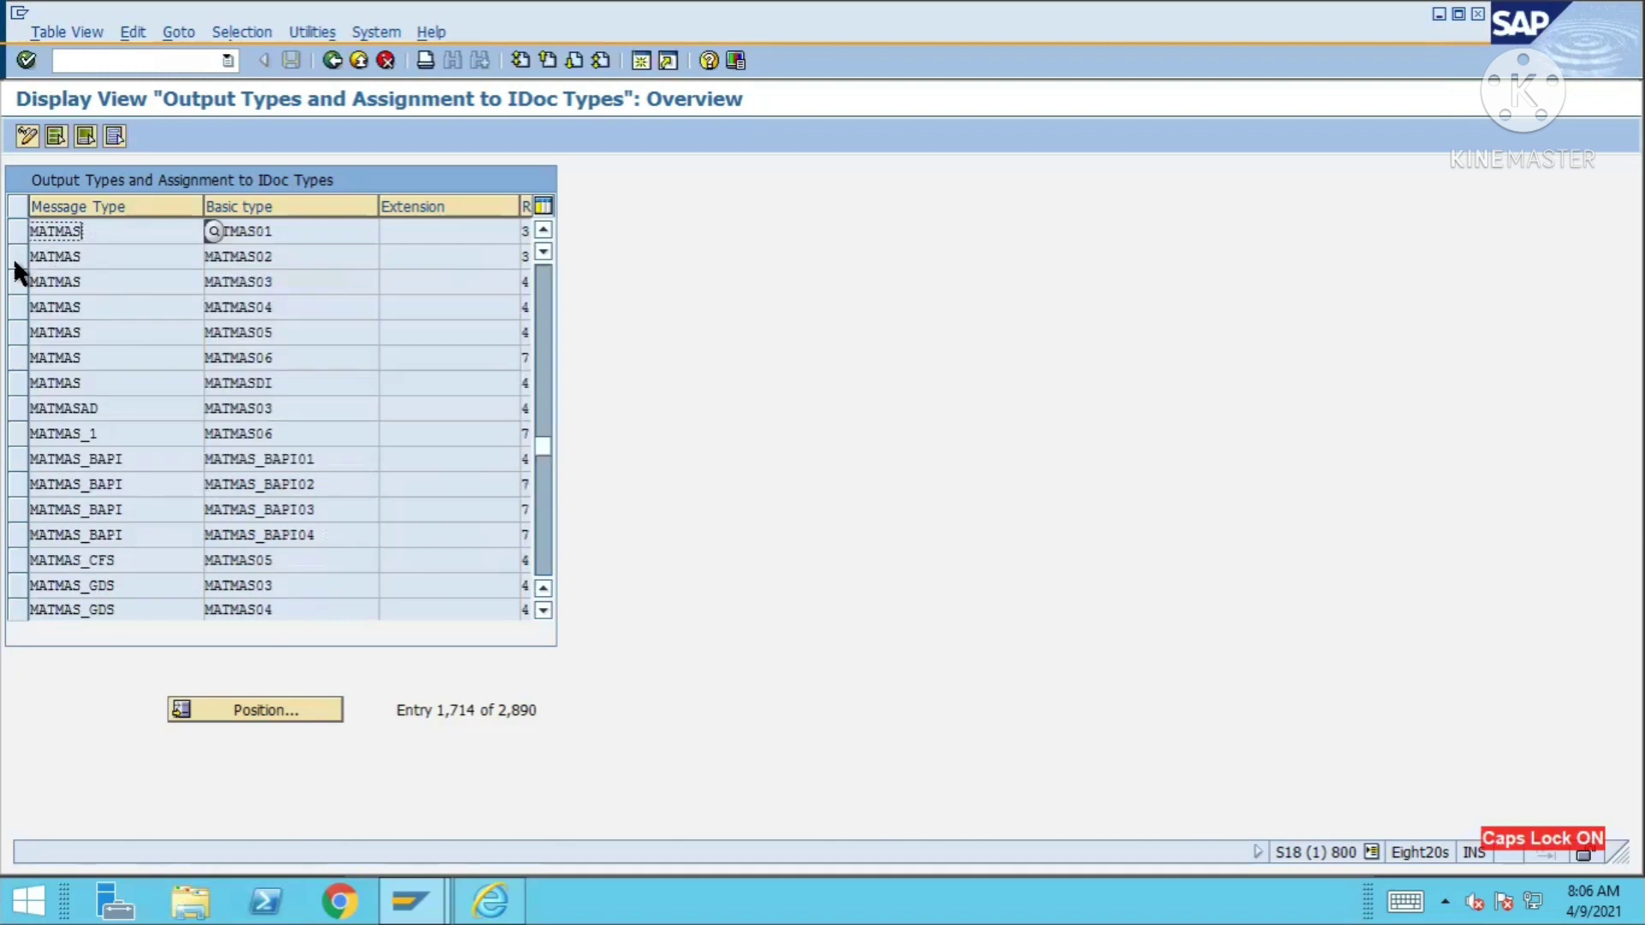
- Mark the MATMAS01 through MATMAS04 rows
click(18, 231)
click(287, 229)
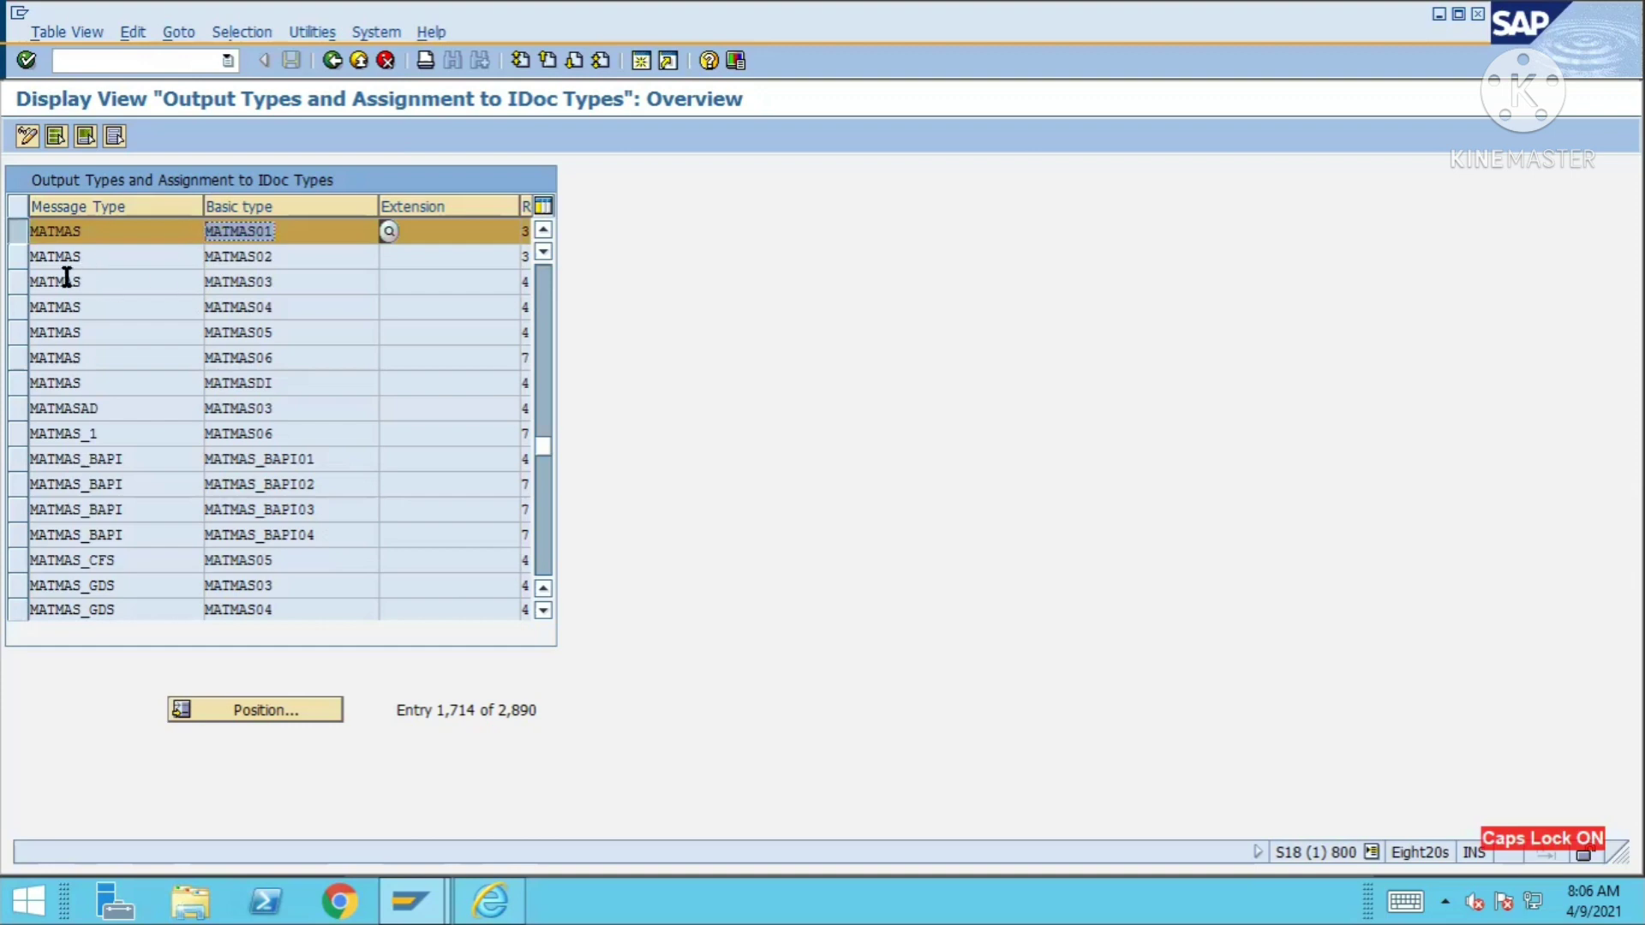
drag(14, 259, 15, 358)
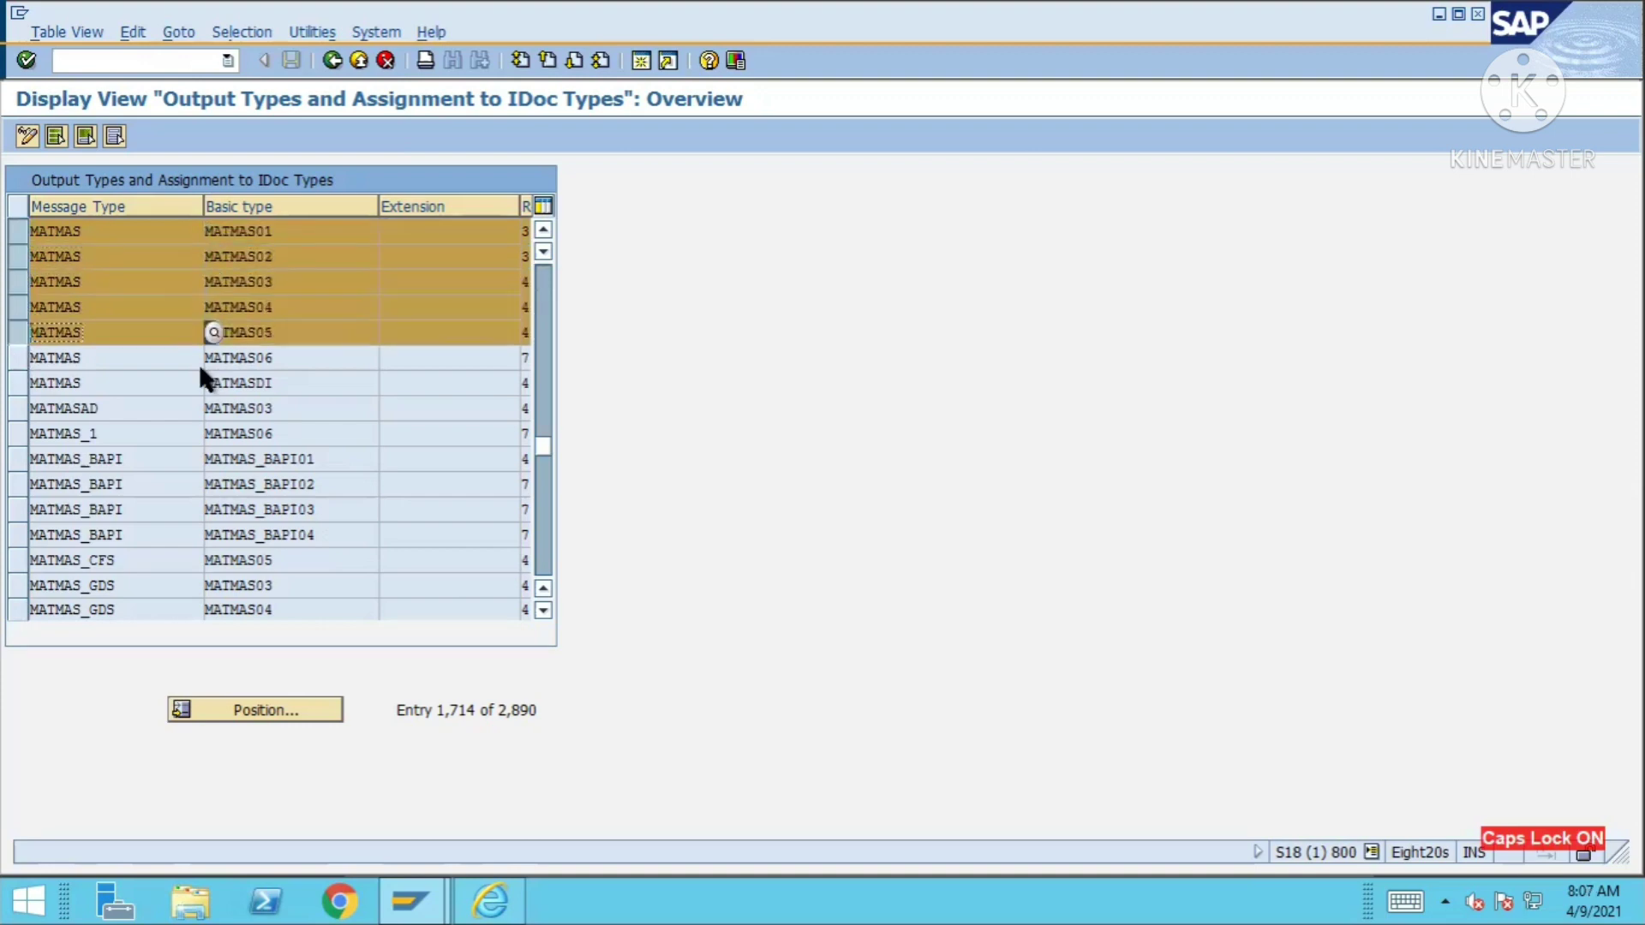
- Mark the MATMAS05 and MATMAS06 rows and step through basic types MATMAS01 to MATMAS06
click(283, 231)
click(279, 257)
click(279, 282)
click(279, 307)
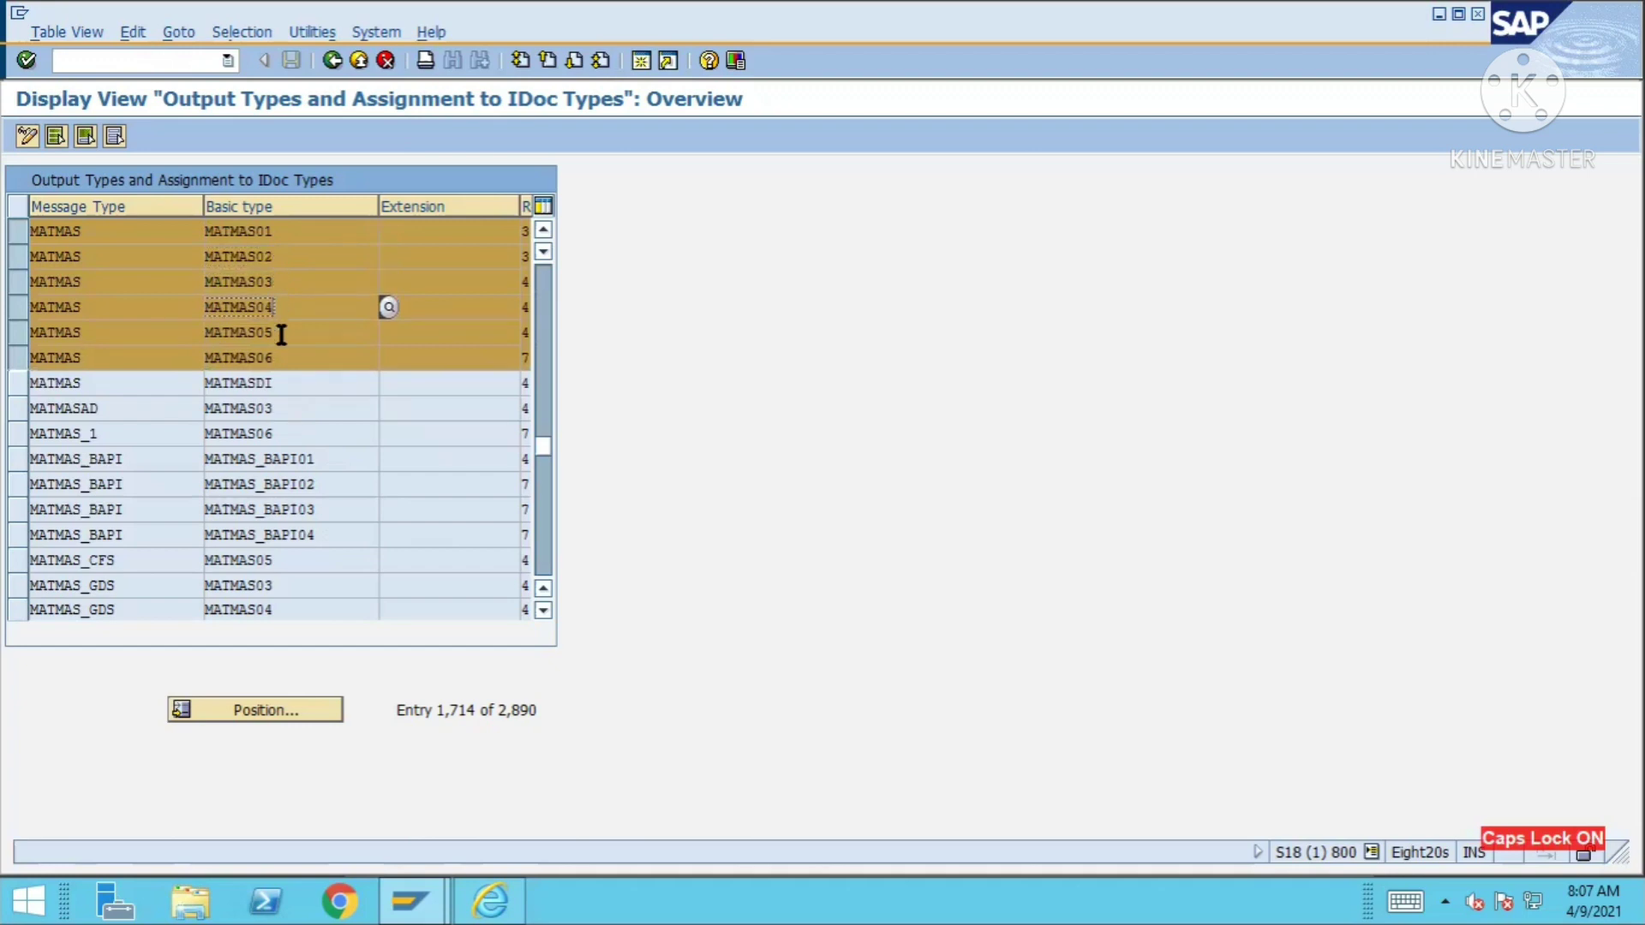
click(279, 333)
click(279, 358)
- Resize the Extension and Release columns, comparing MATMAS05 release 470 with MATMAS06 release 752
drag(486, 208, 426, 208)
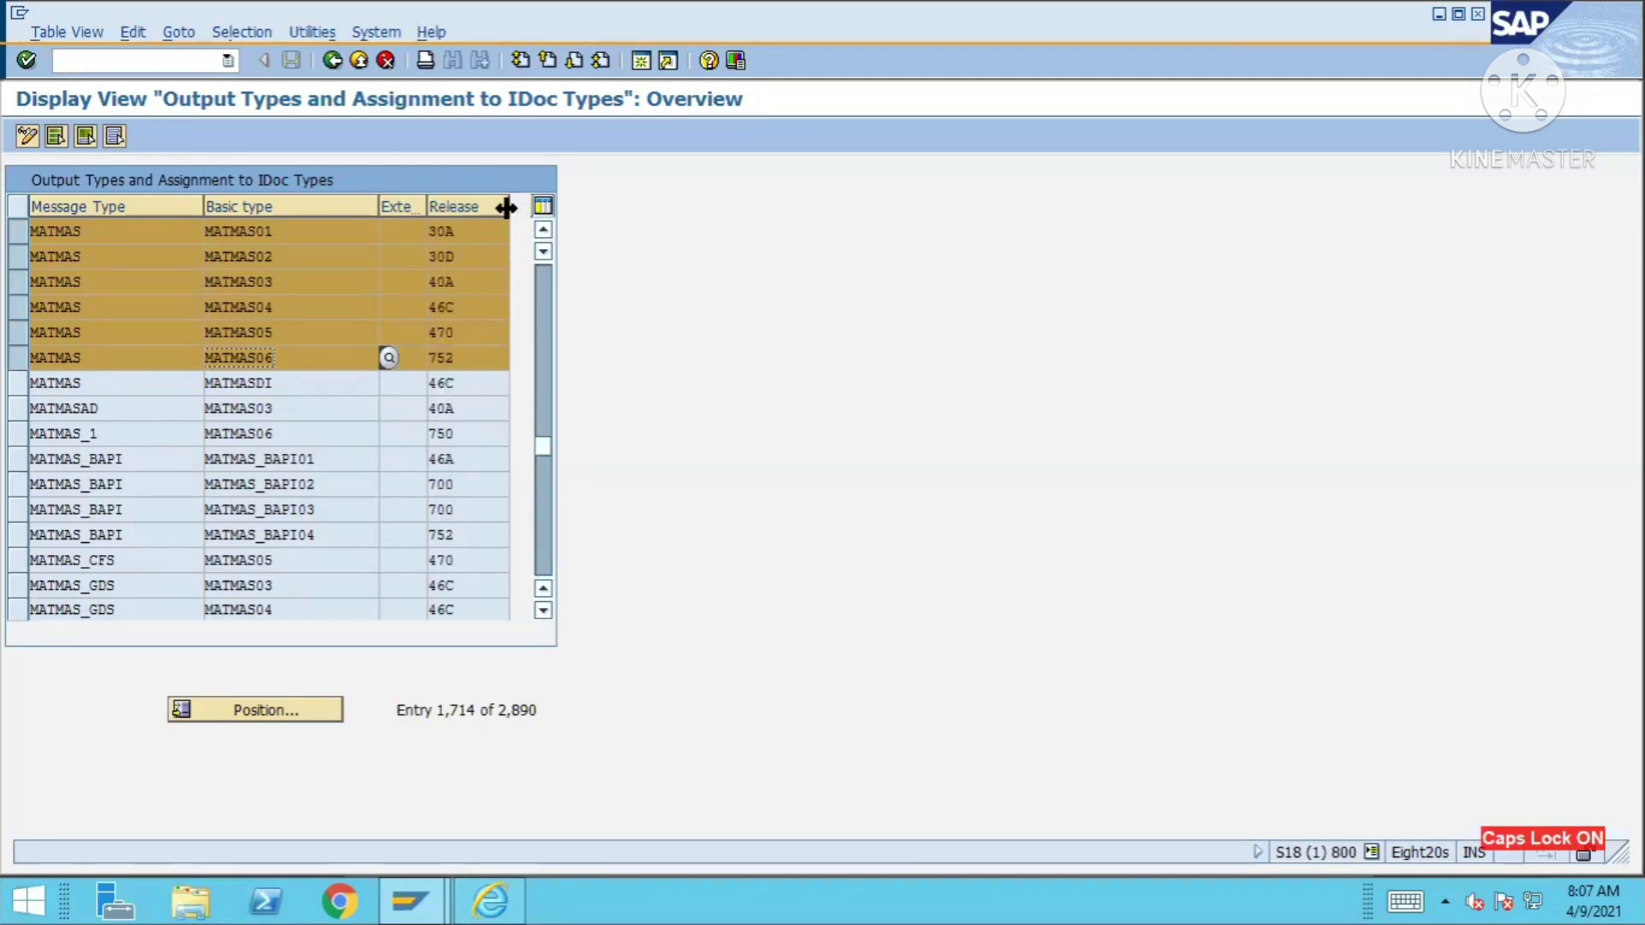
drag(509, 206, 527, 211)
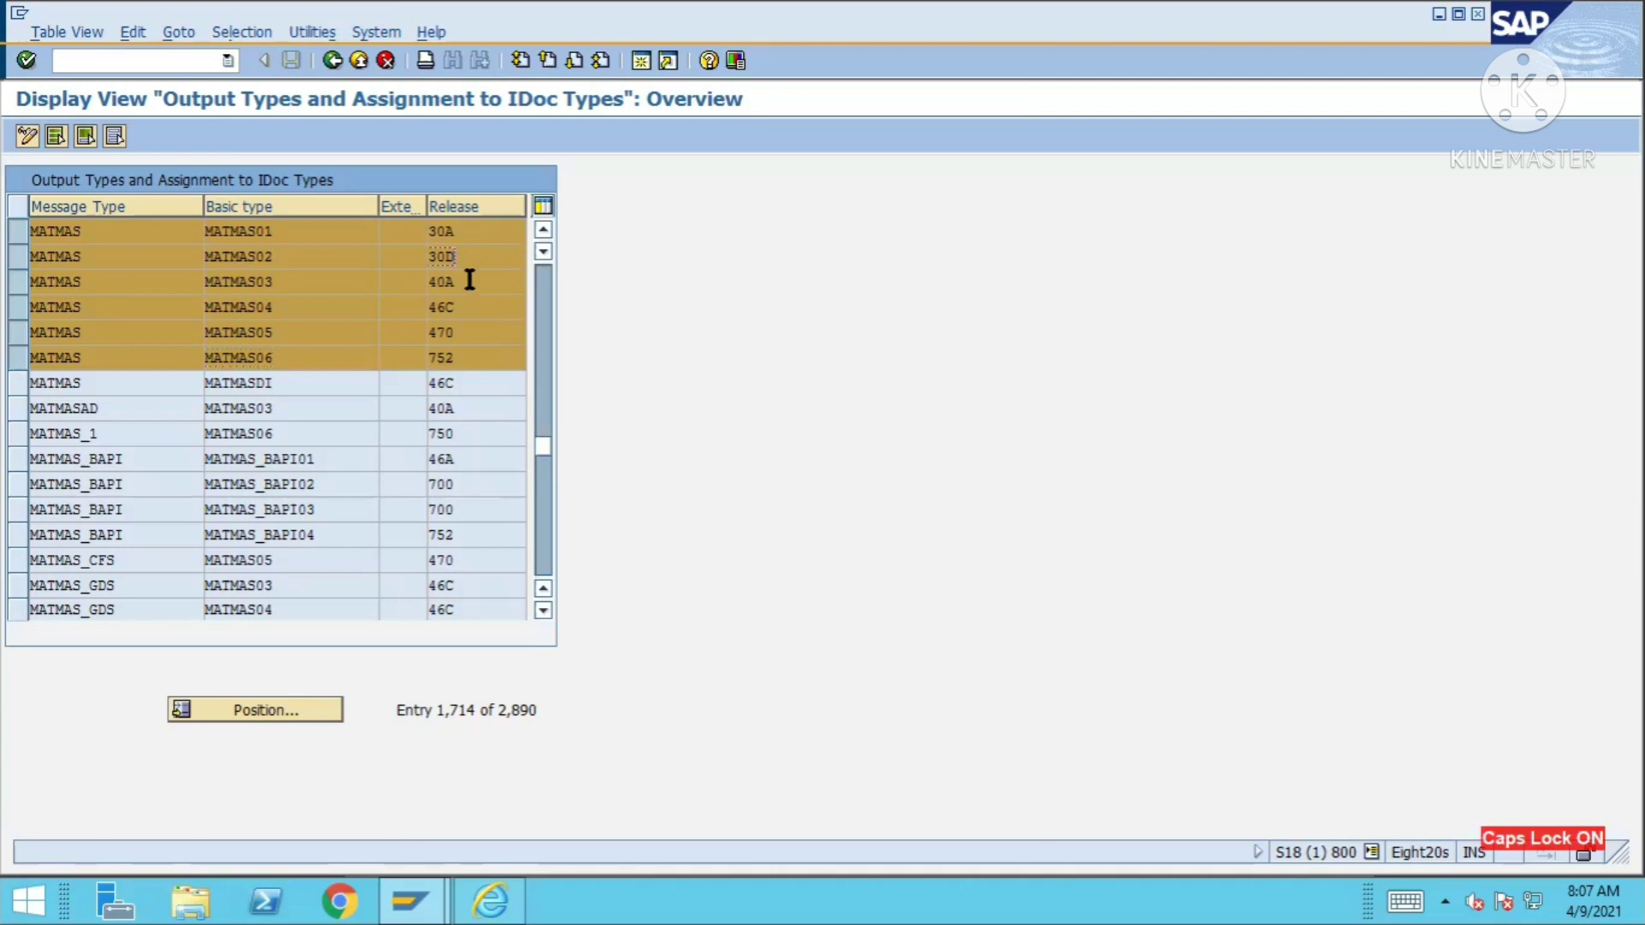
click(466, 333)
click(467, 360)
drag(269, 354, 196, 354)
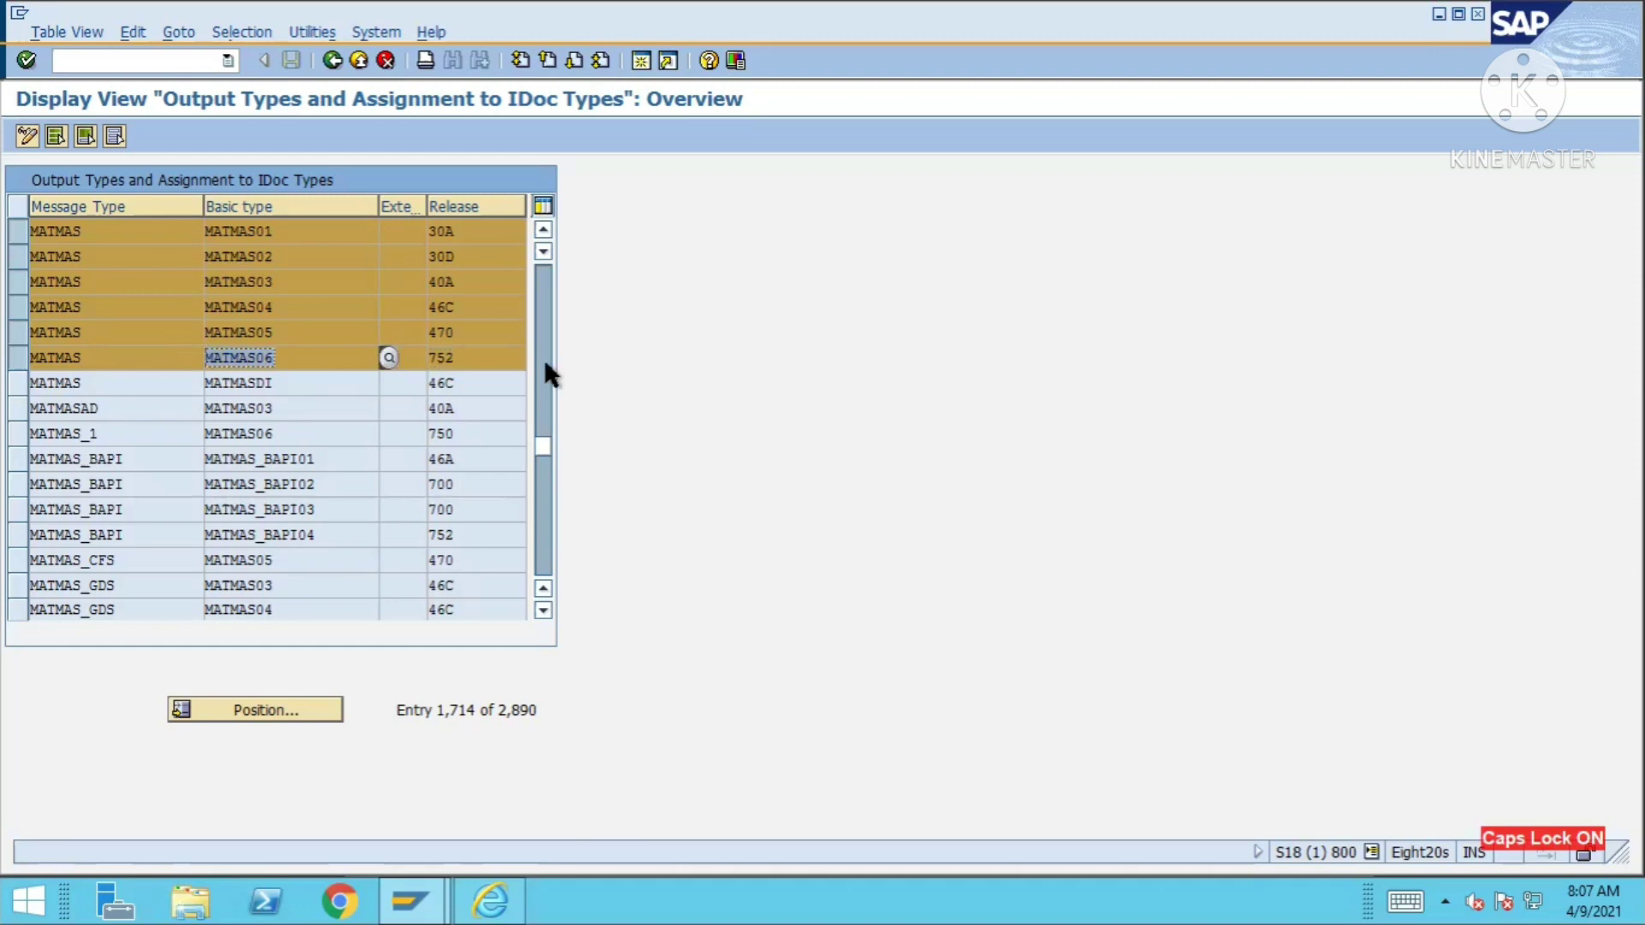
click(439, 358)
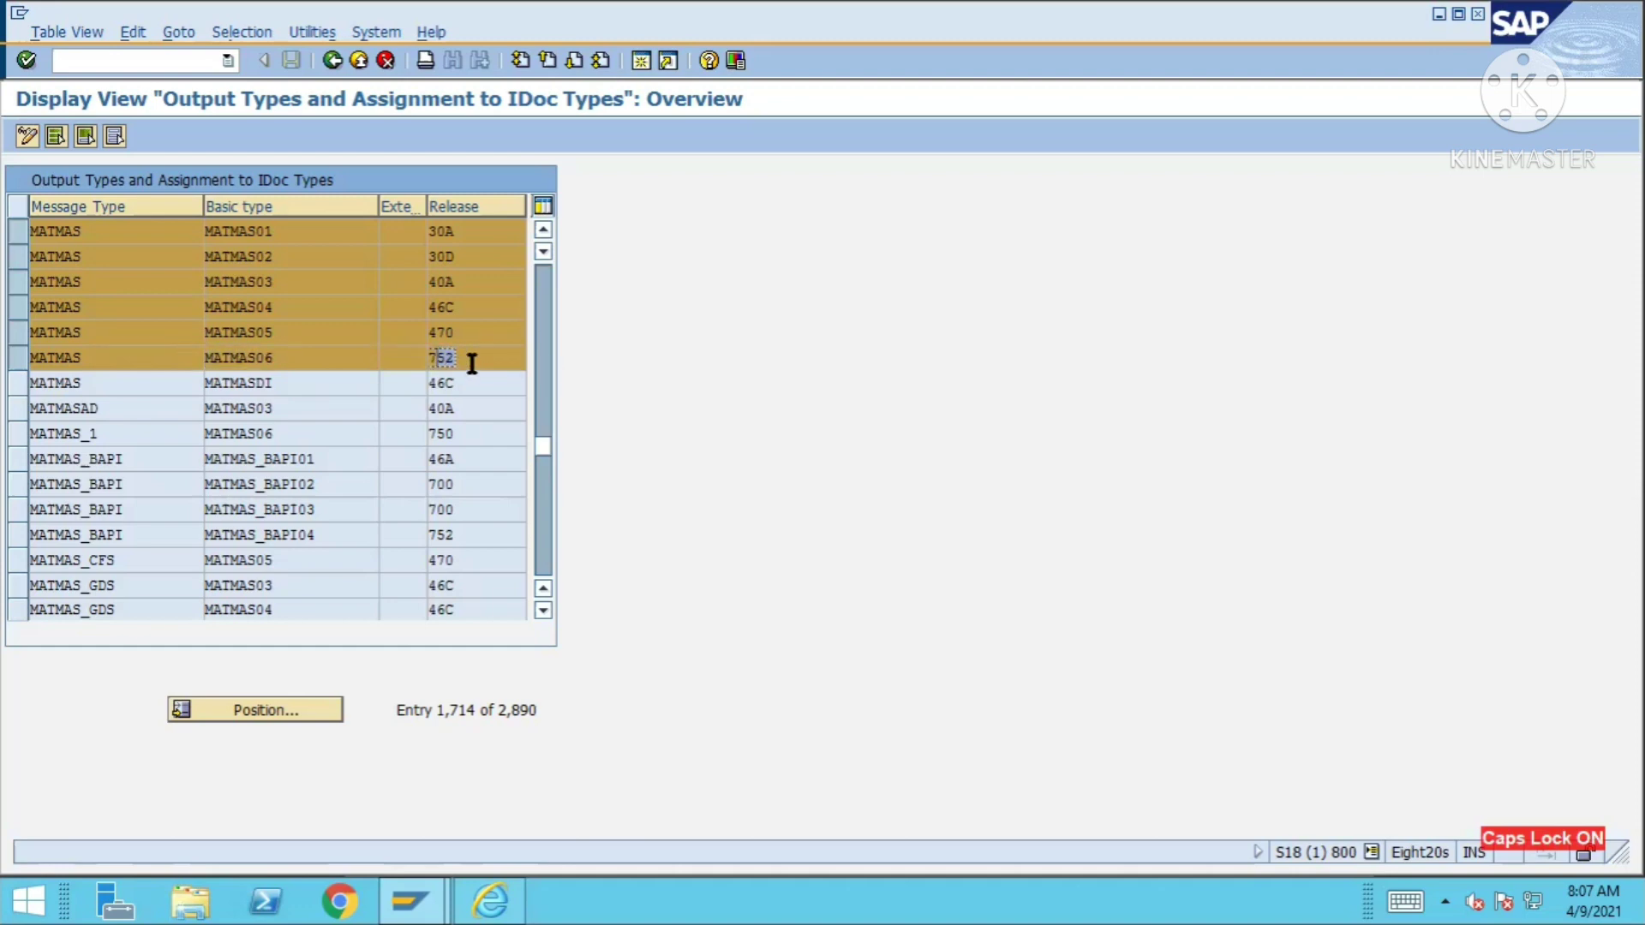
click(353, 33)
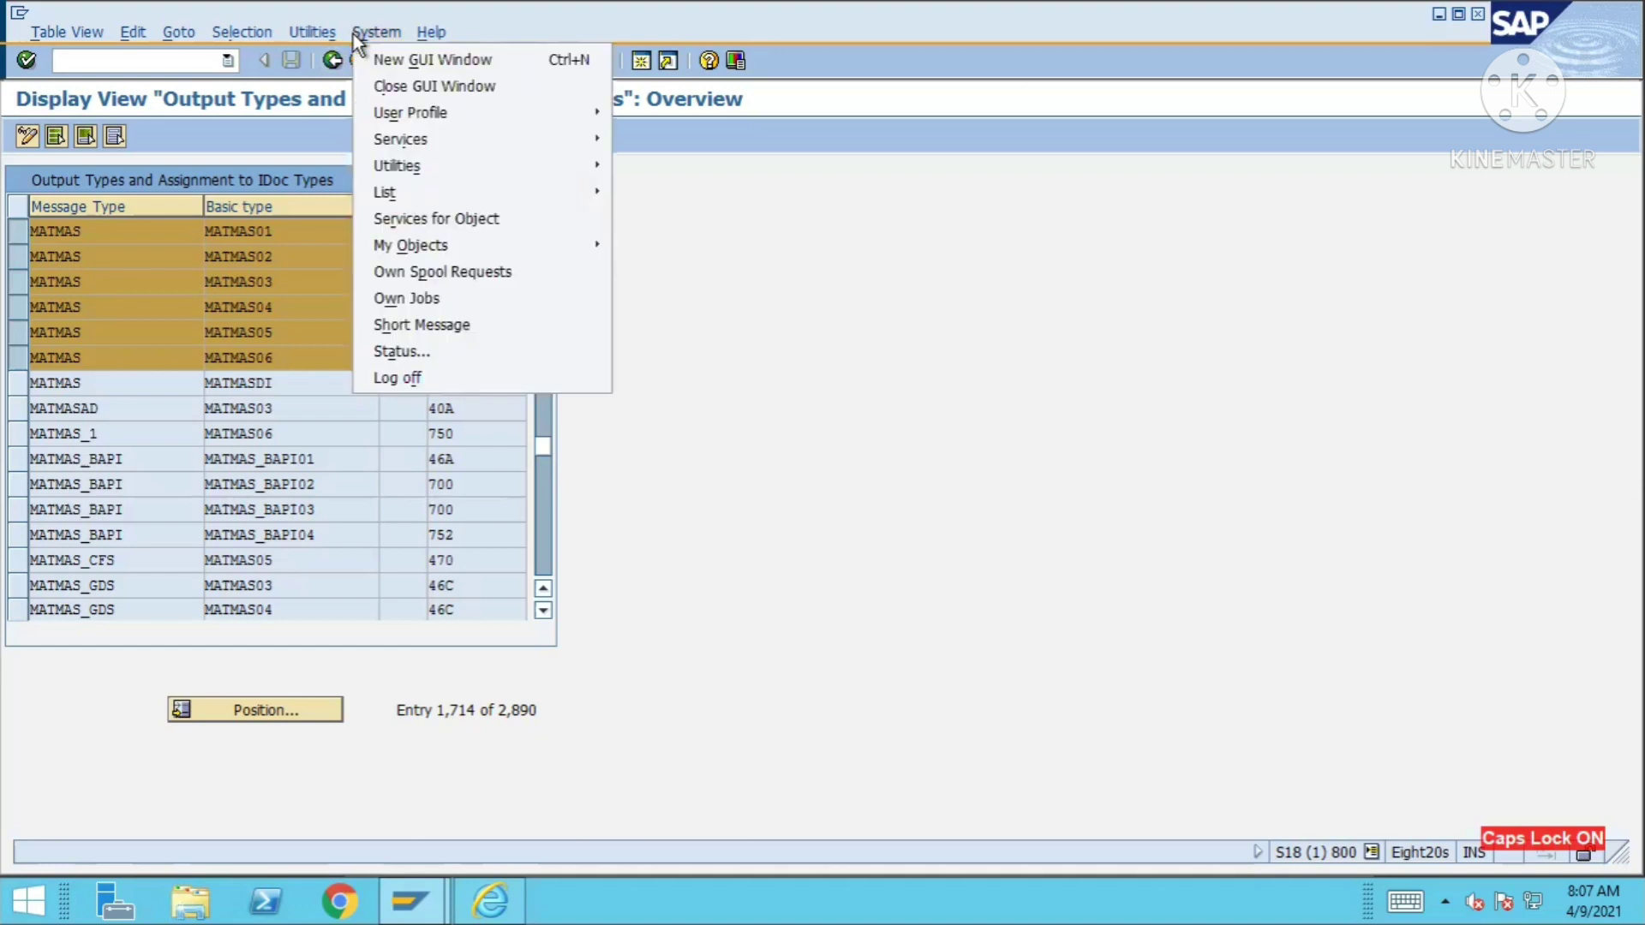
click(401, 351)
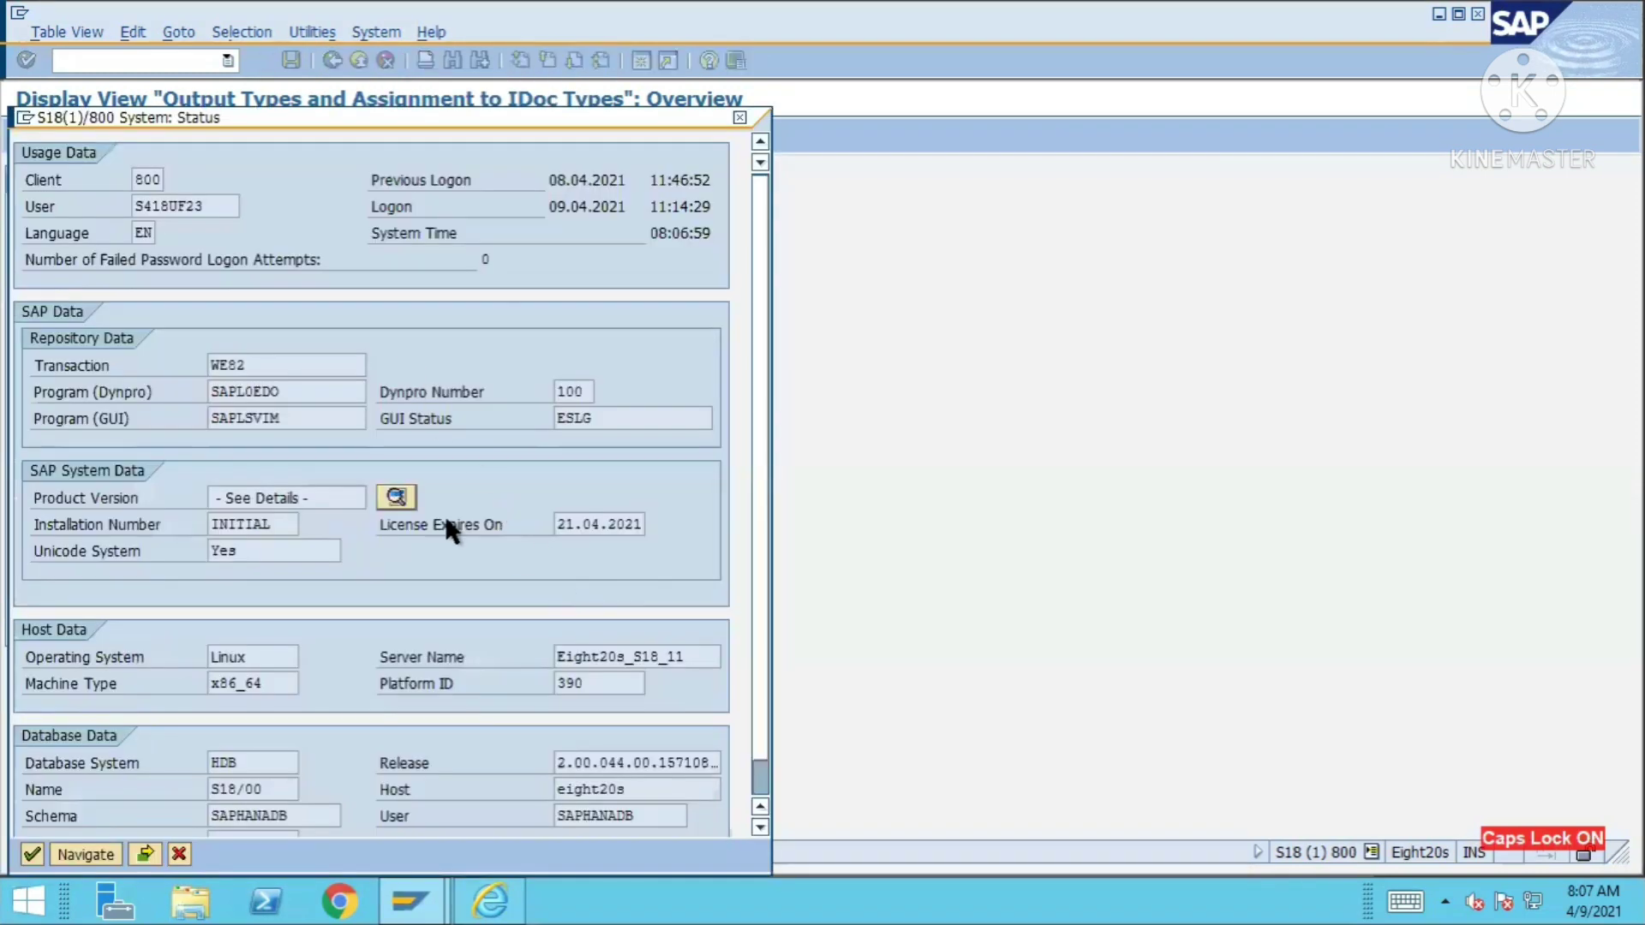
click(397, 497)
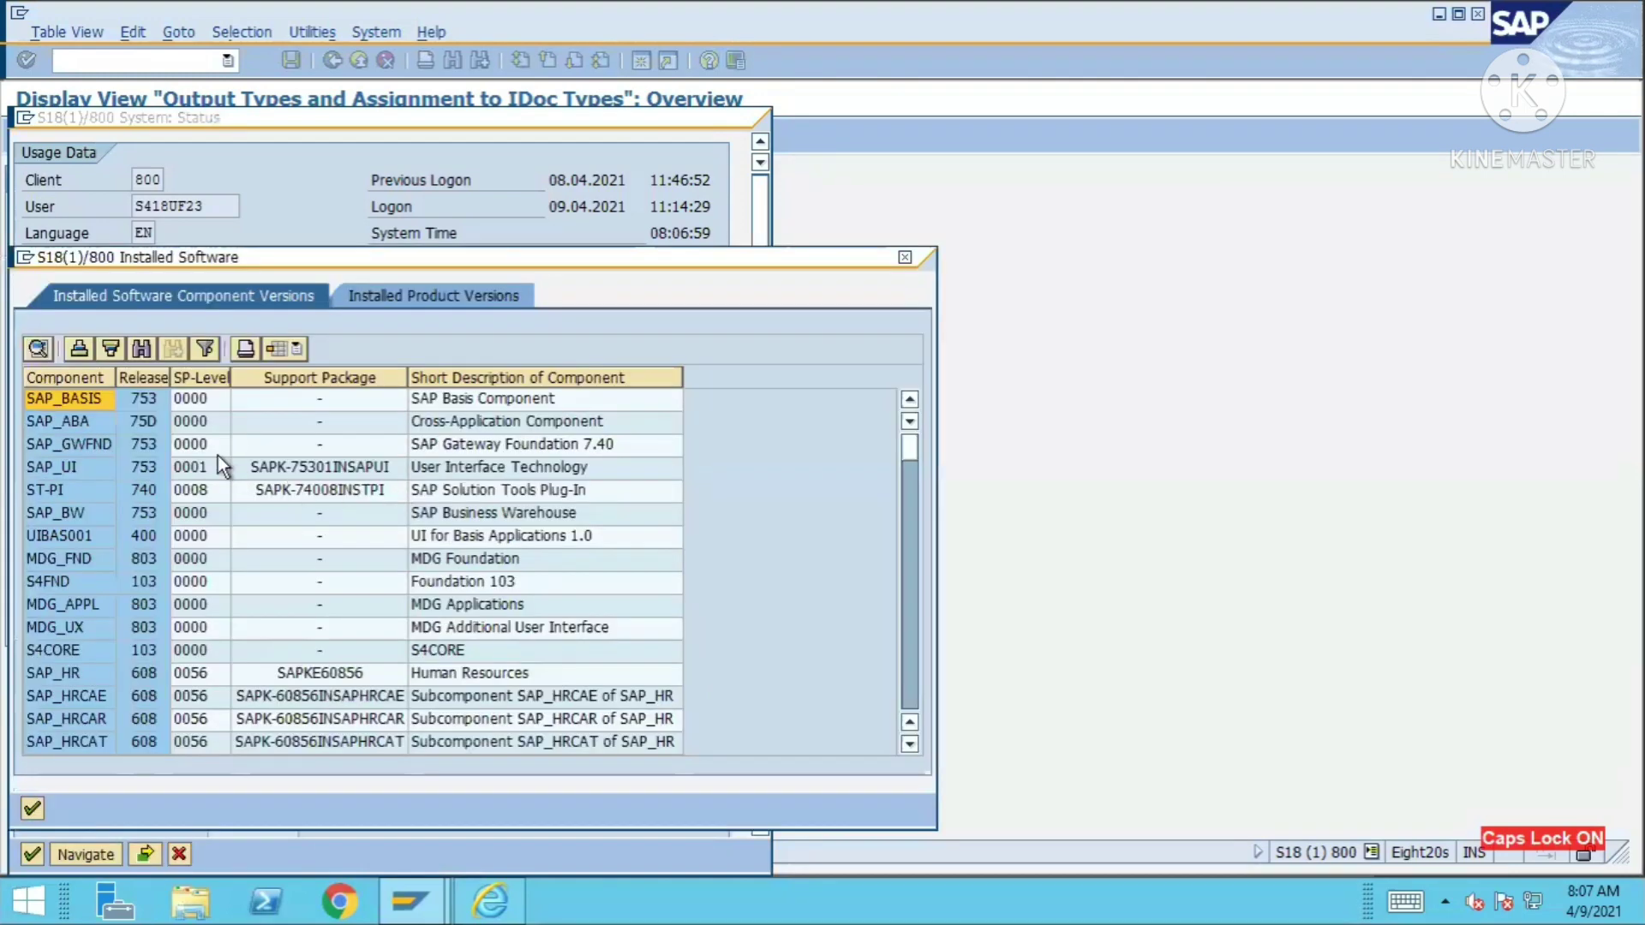
click(139, 399)
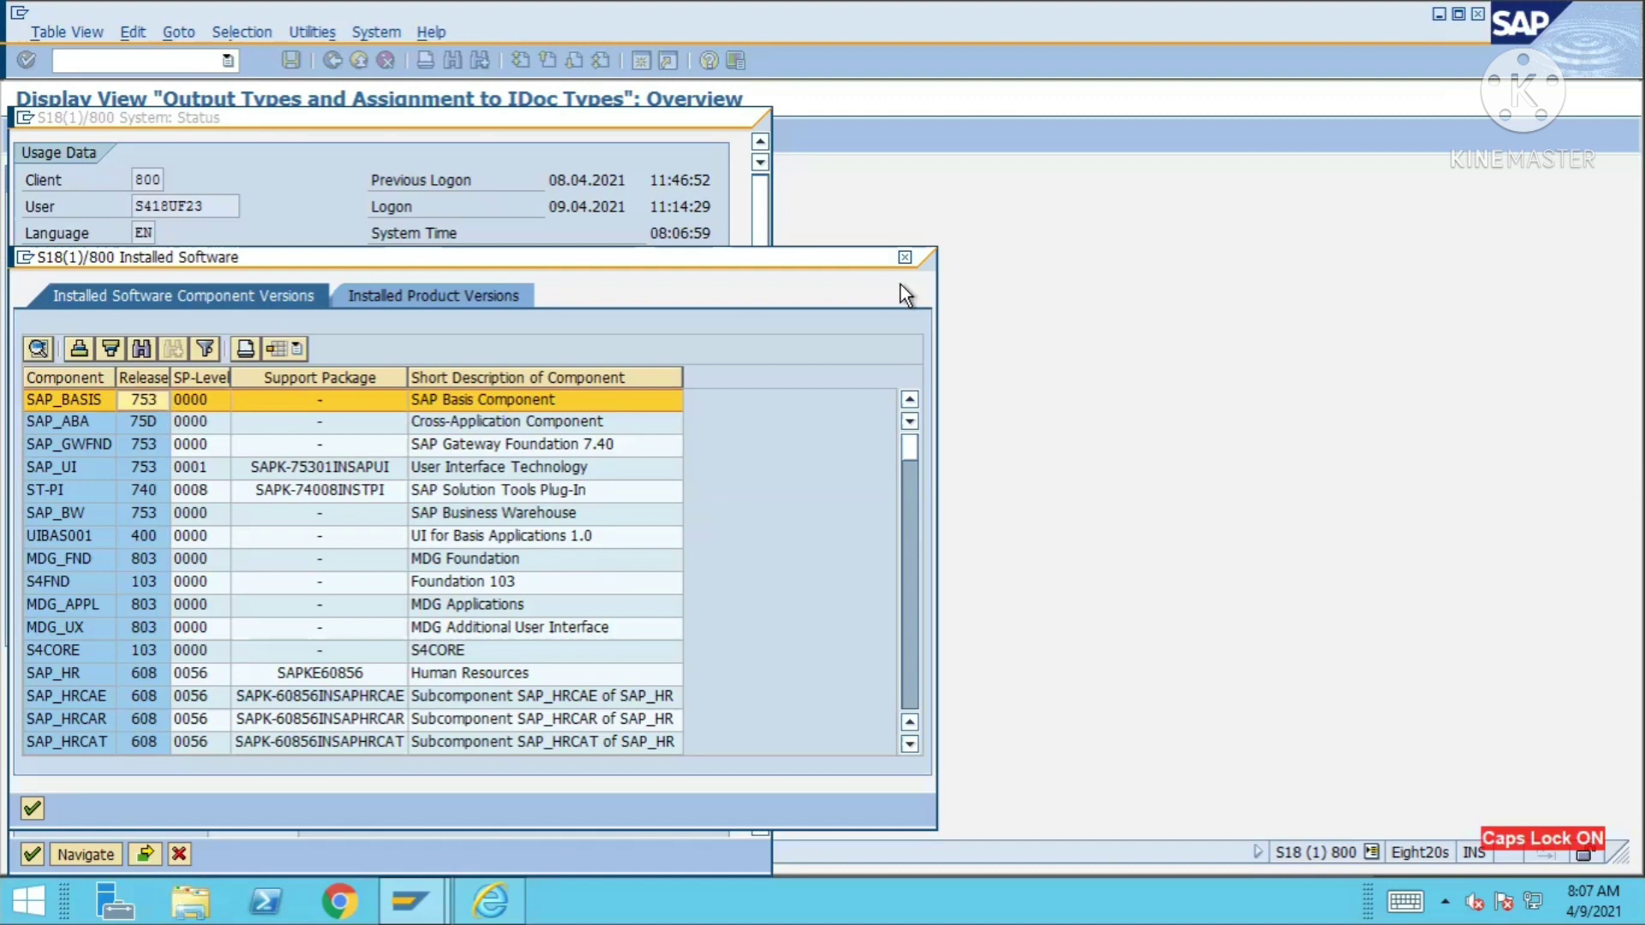
click(904, 257)
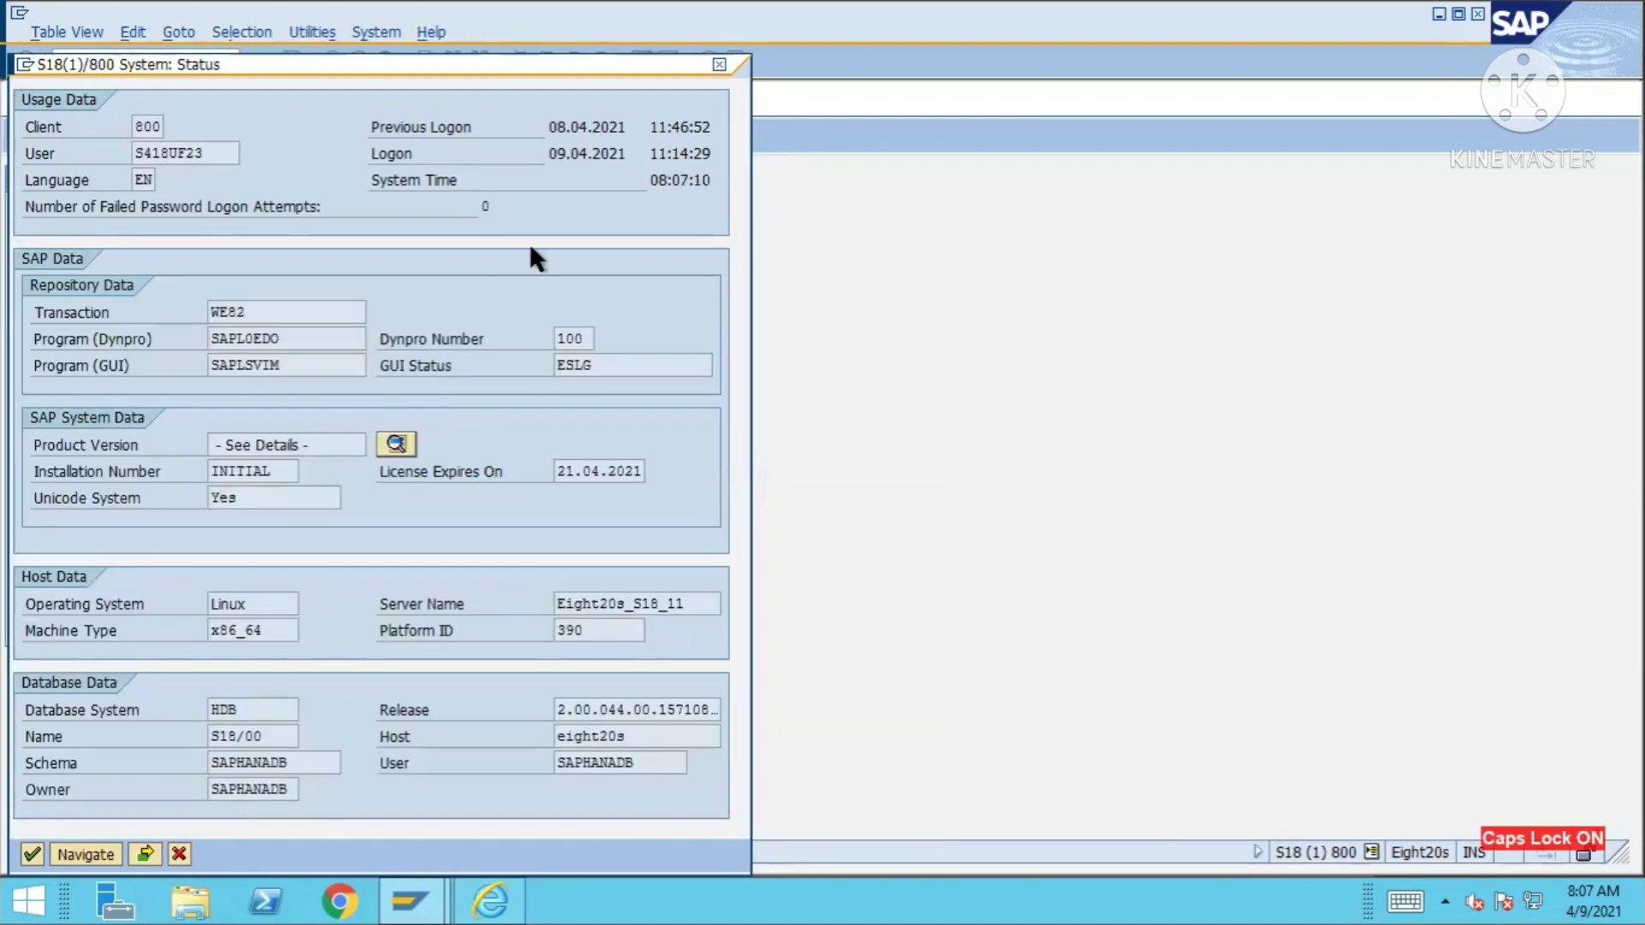
click(719, 65)
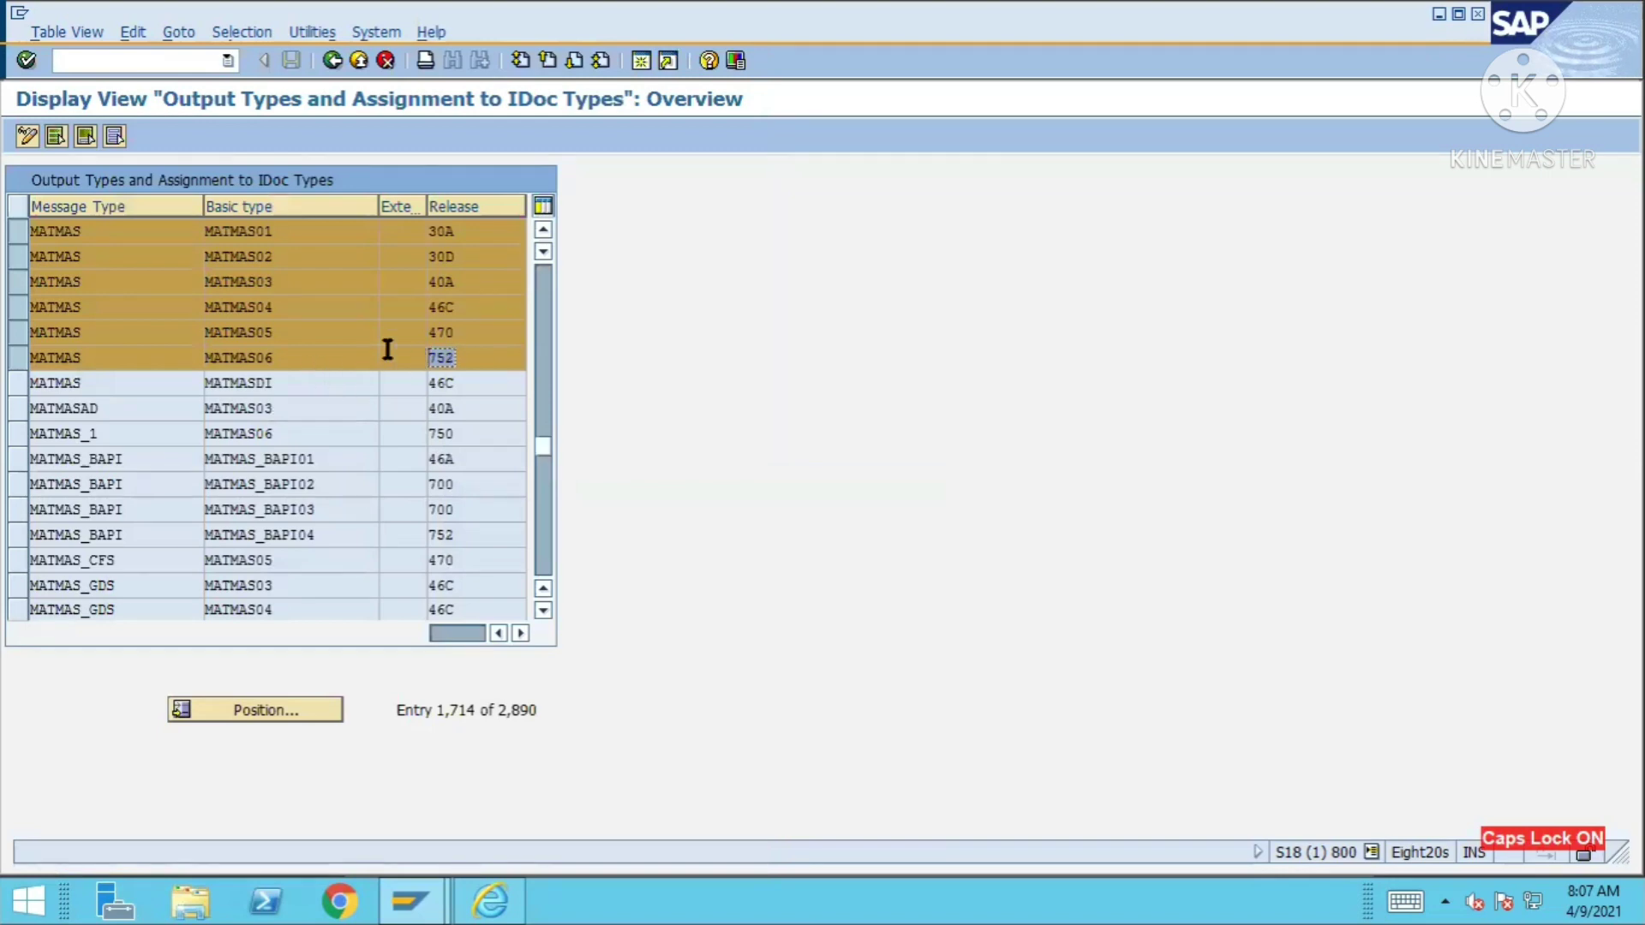
- Select the MATMAS06 basic type, its 752 release and the MATMAS message type values
click(301, 357)
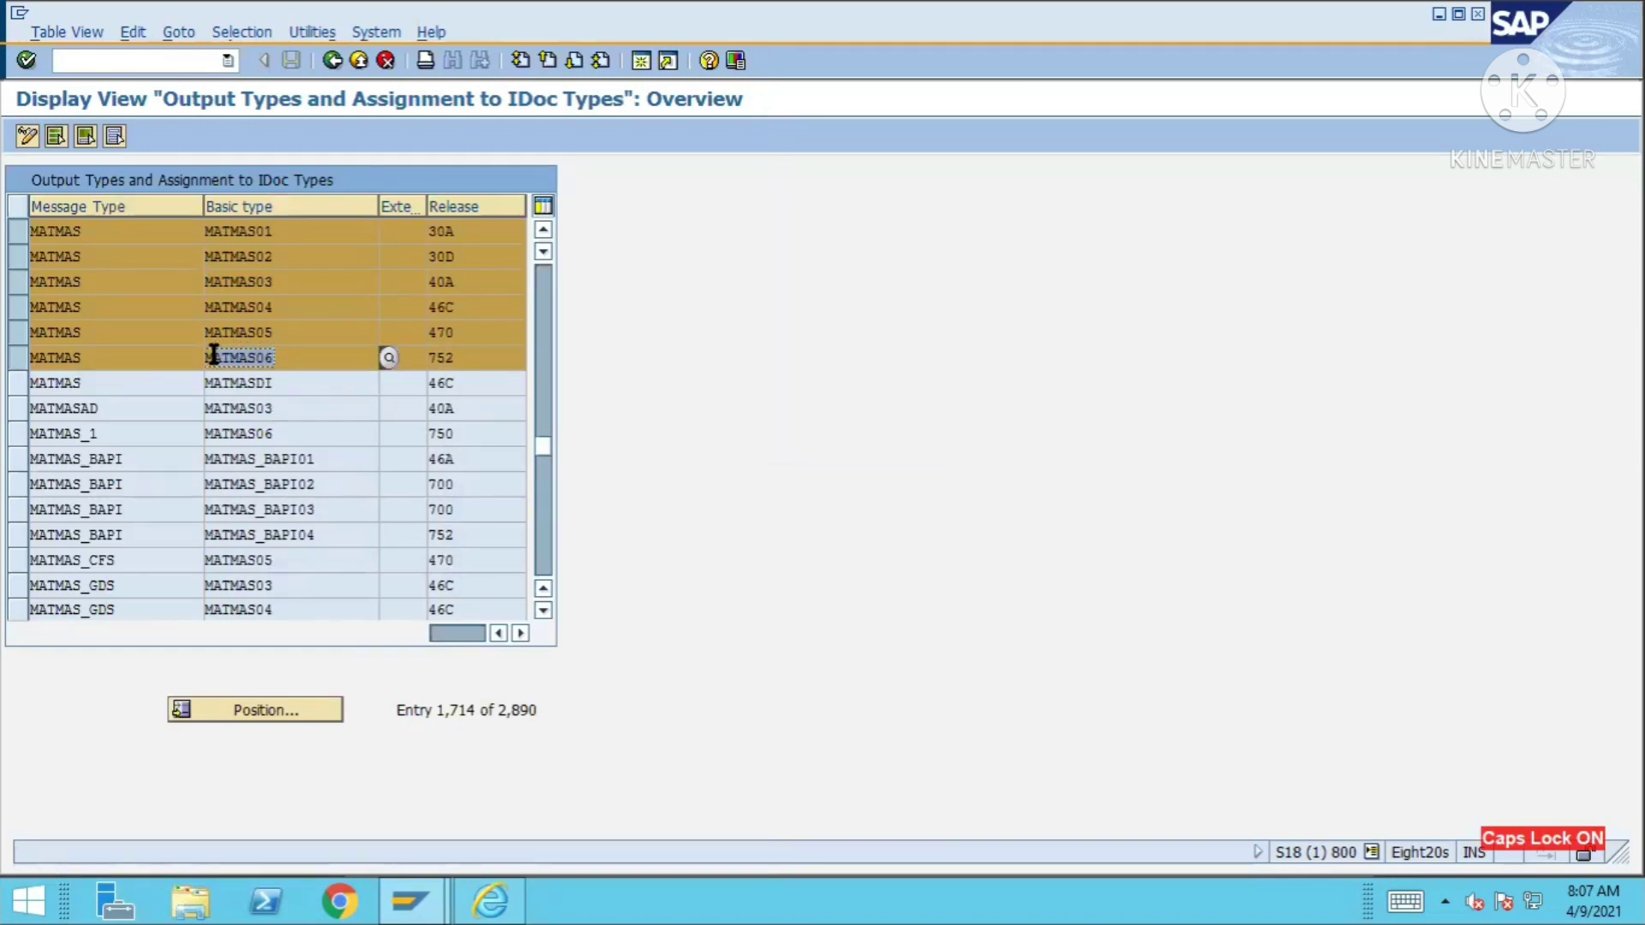
click(429, 358)
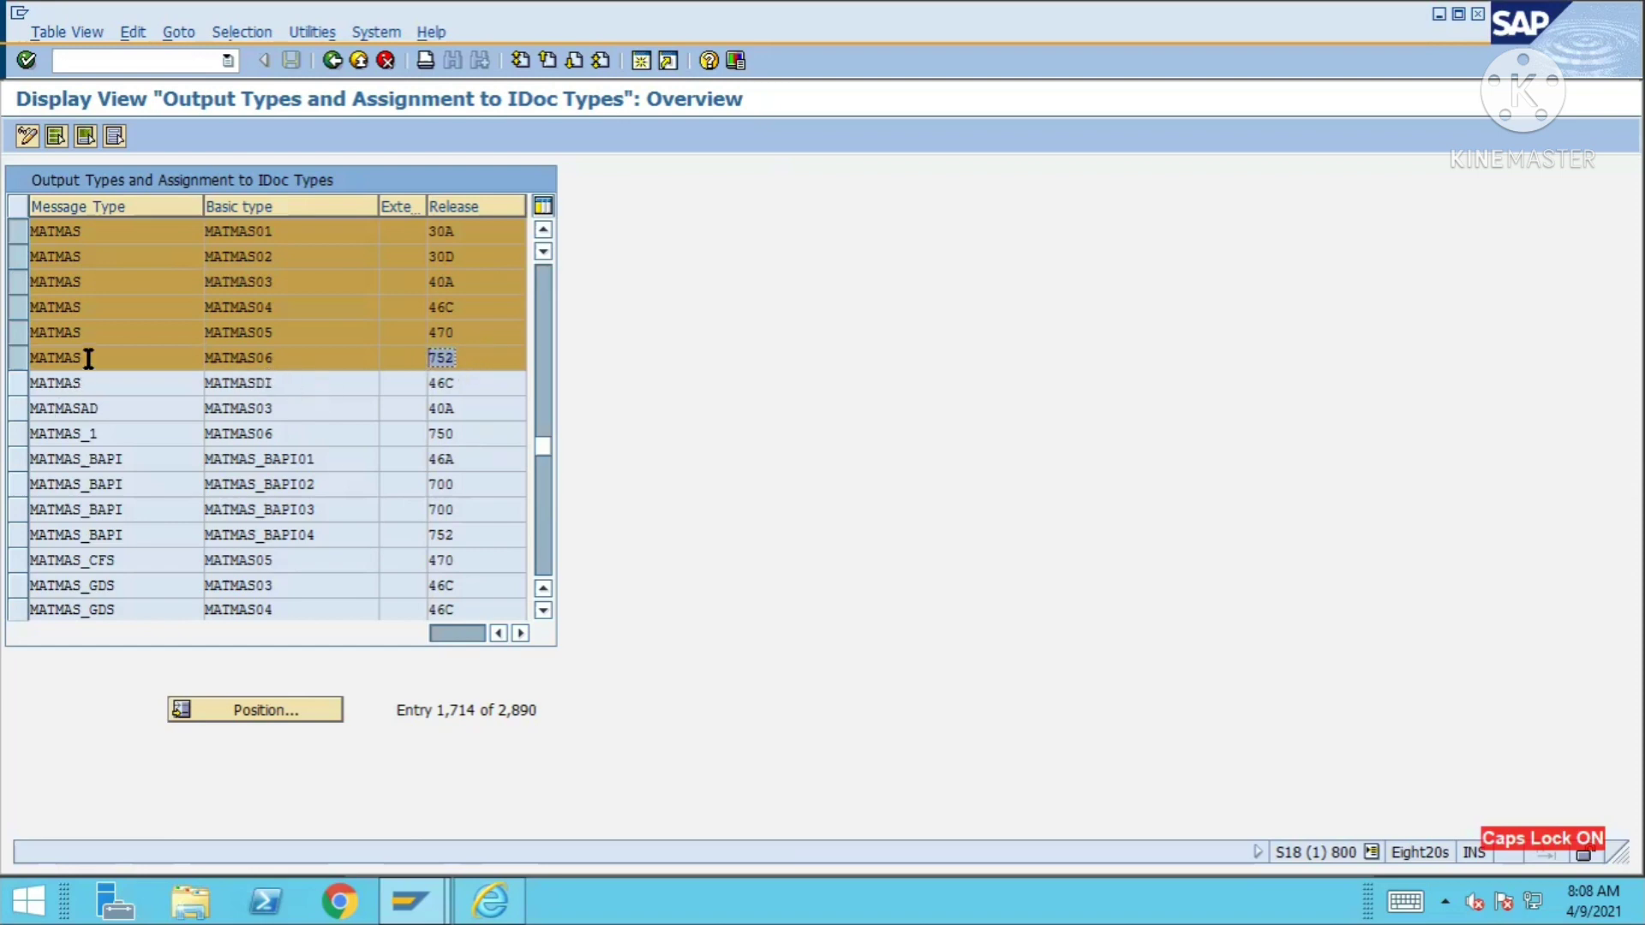
click(270, 358)
key(ctrl+c)
click(42, 359)
double_click(42, 358)
drag(274, 354, 236, 354)
click(203, 353)
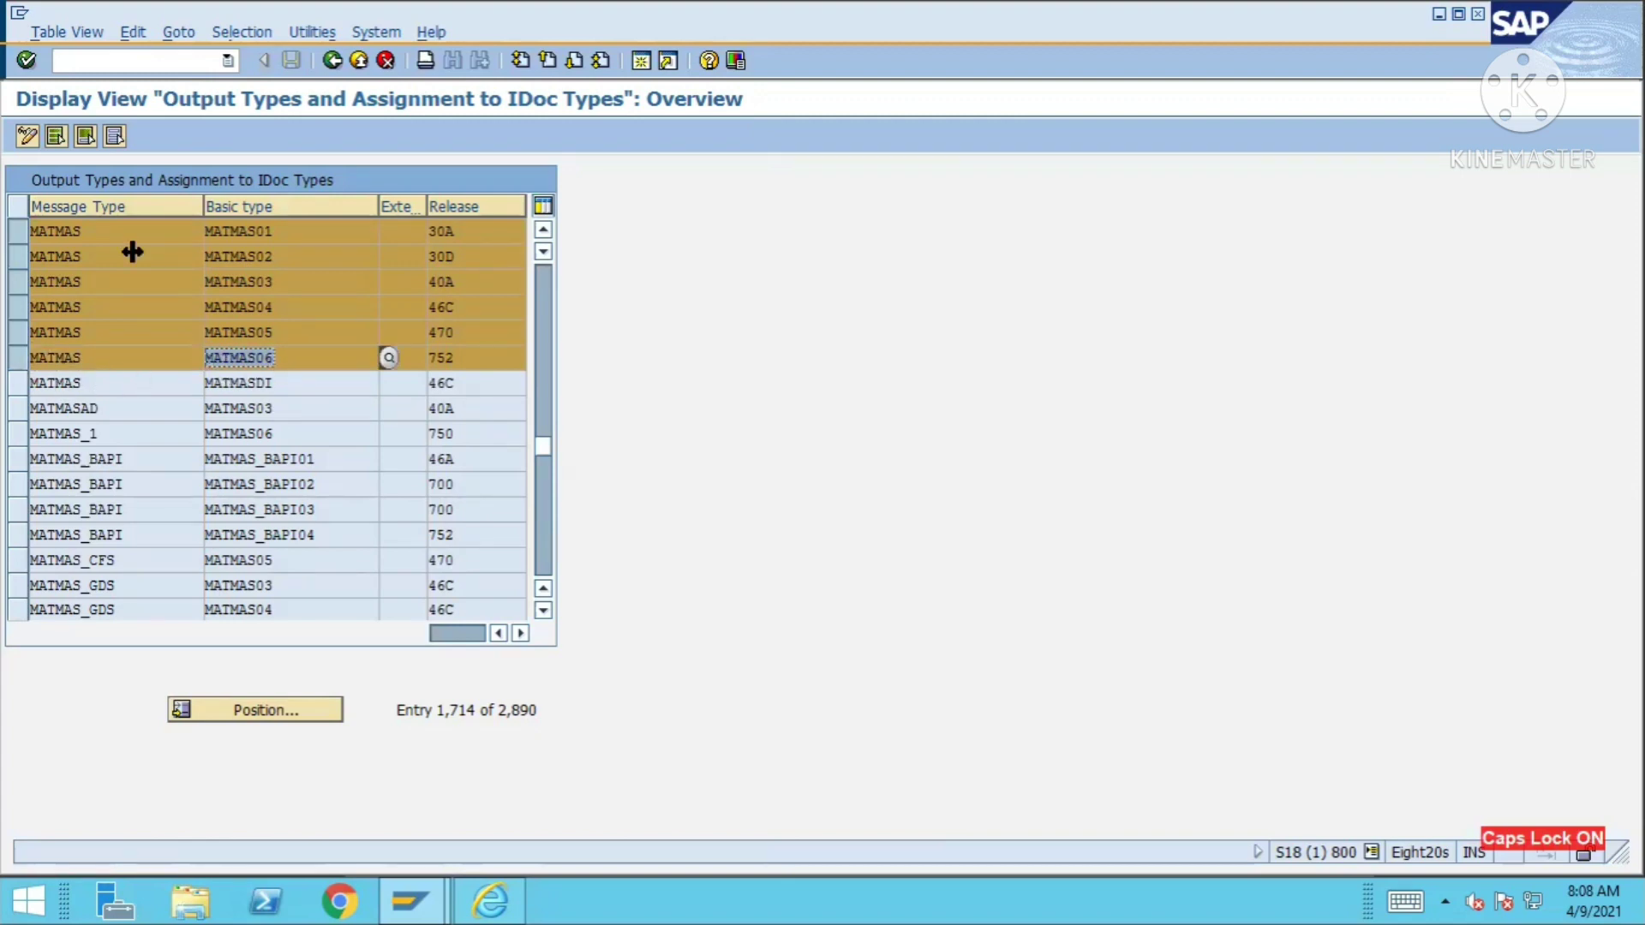
- Run /NWE30 and paste MATMAS06 as the basic type object name
click(100, 58)
text(/NWE30)
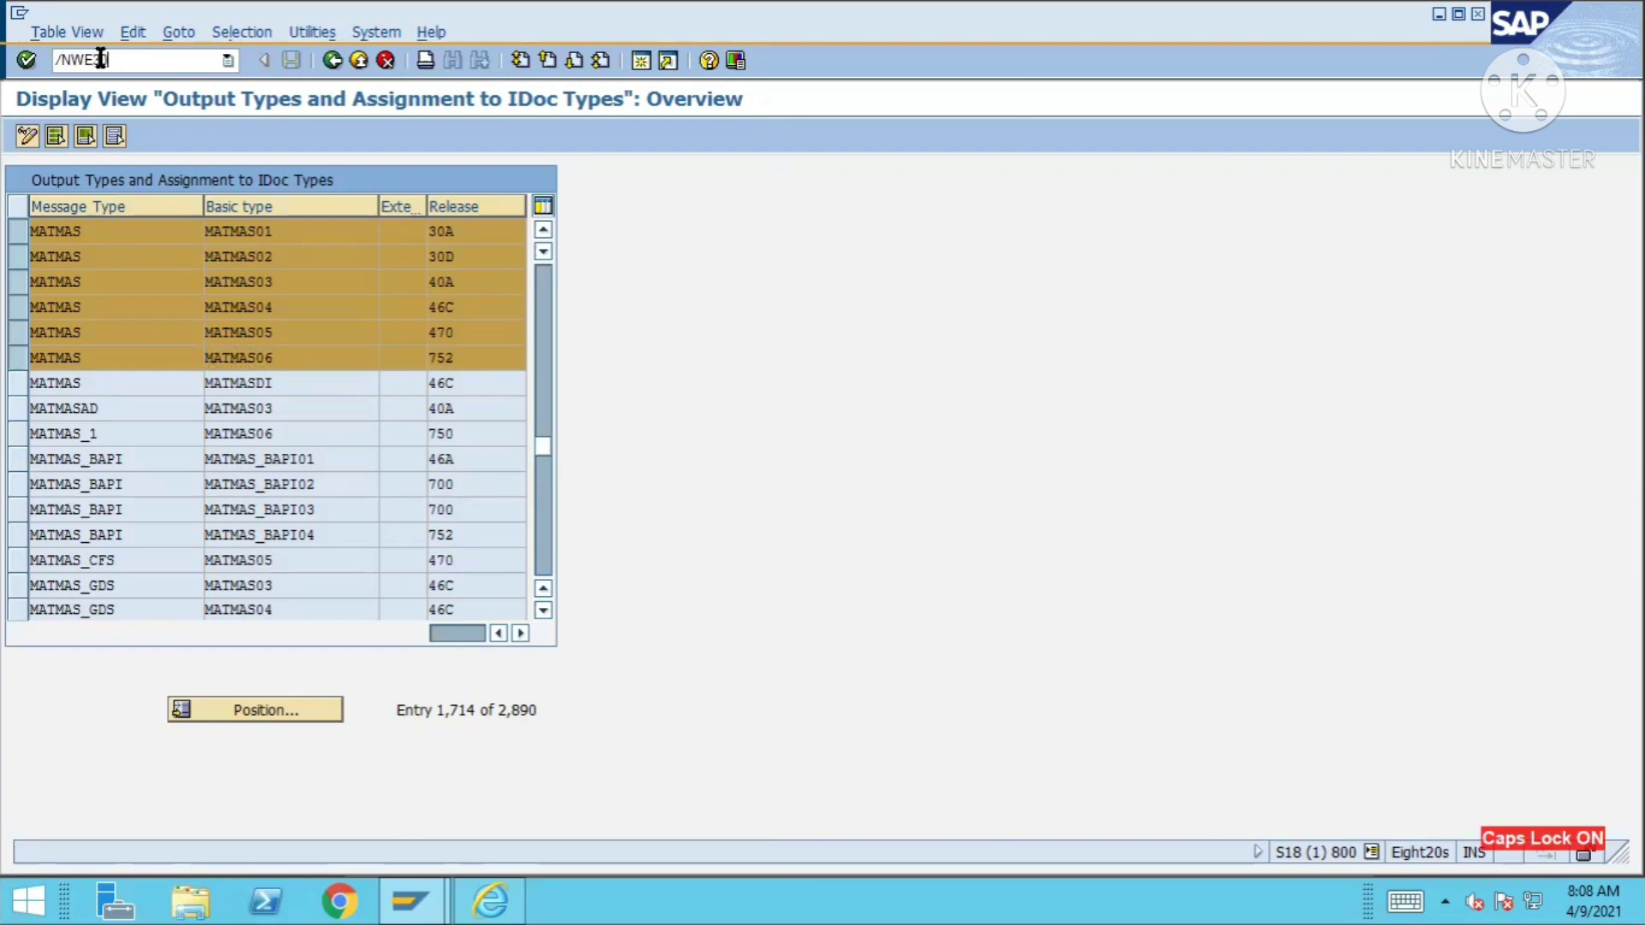
key(Return)
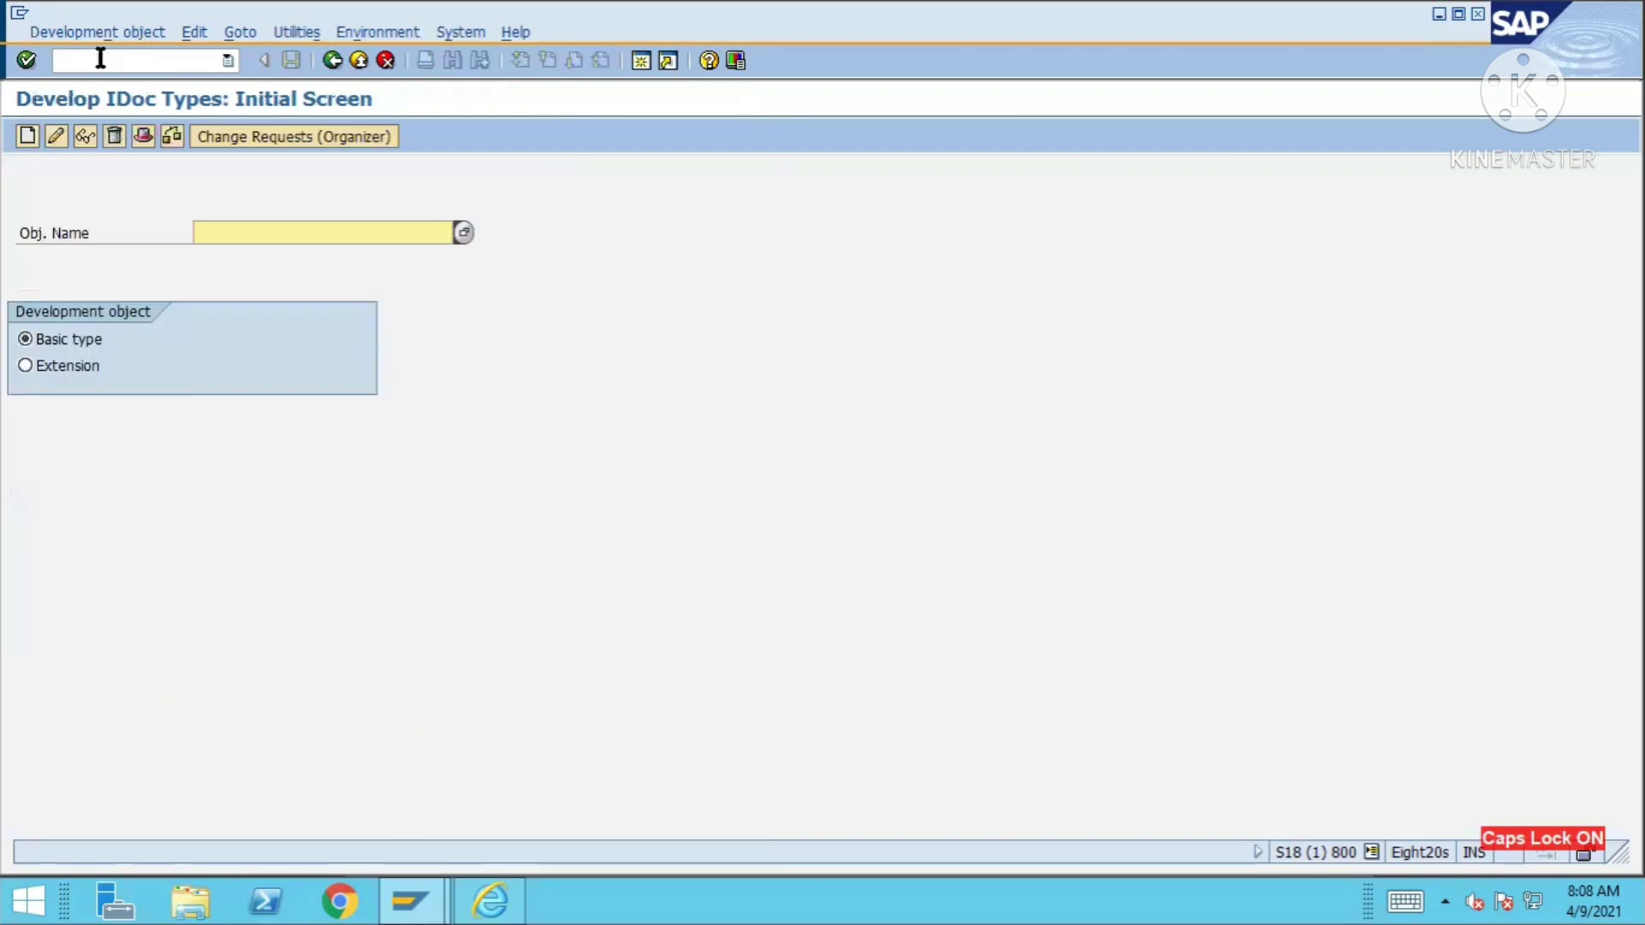
key(ctrl+v)
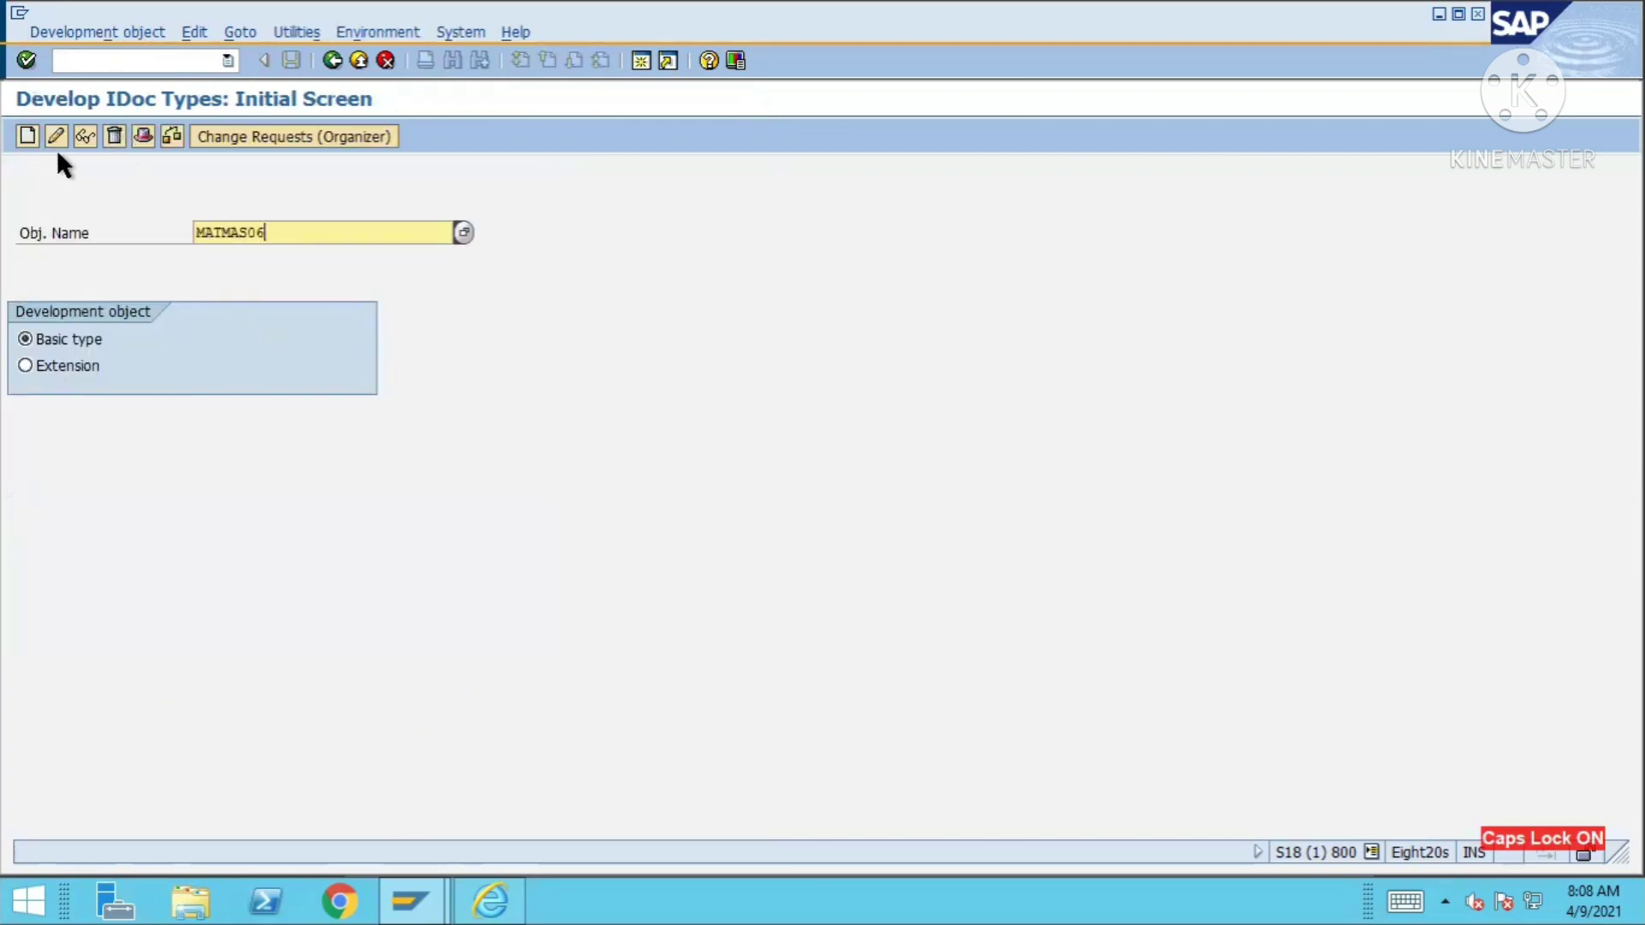
- Display basic type MATMAS06 and expand the E1MARAM, E1MARCM and E1MARMM nodes
click(84, 135)
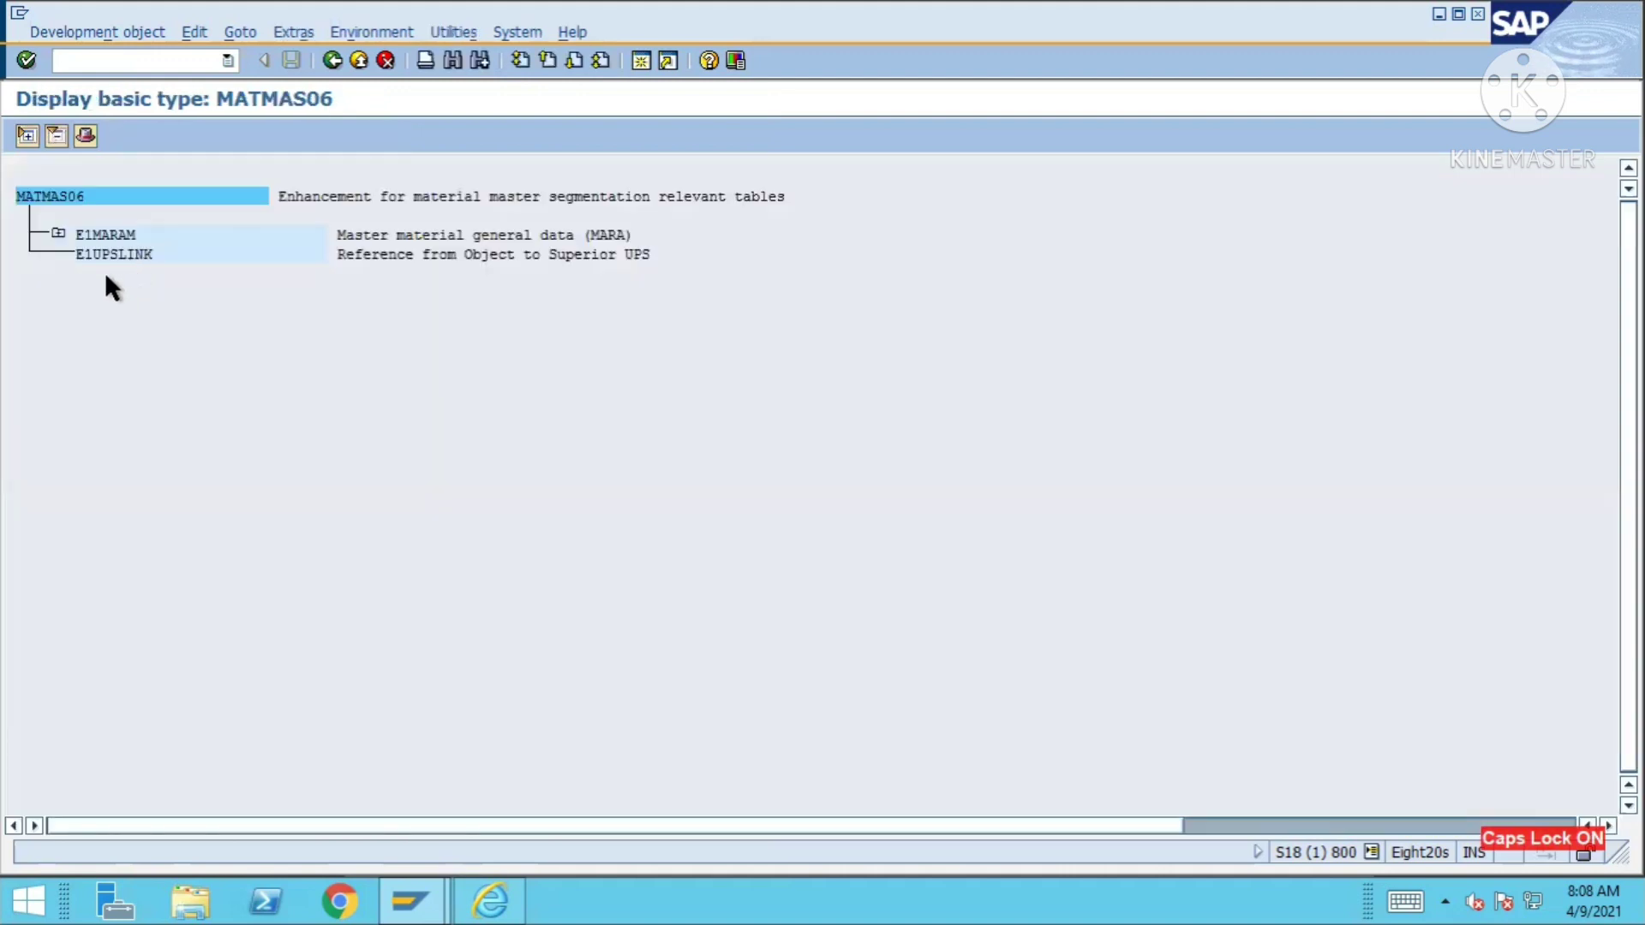
click(56, 232)
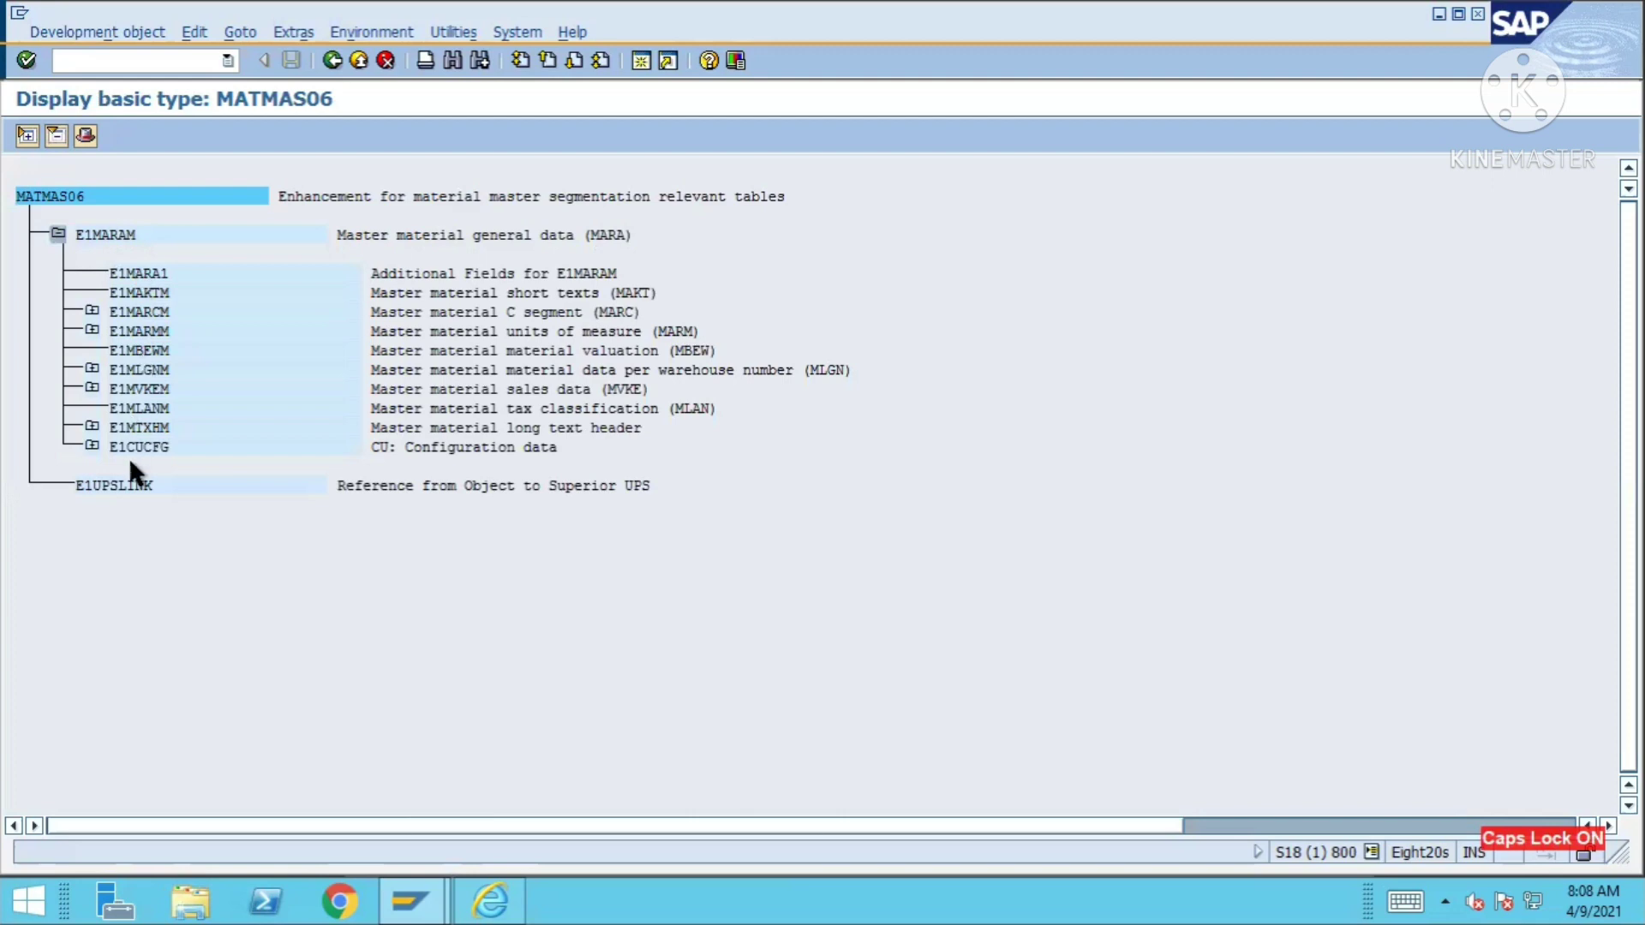
click(91, 312)
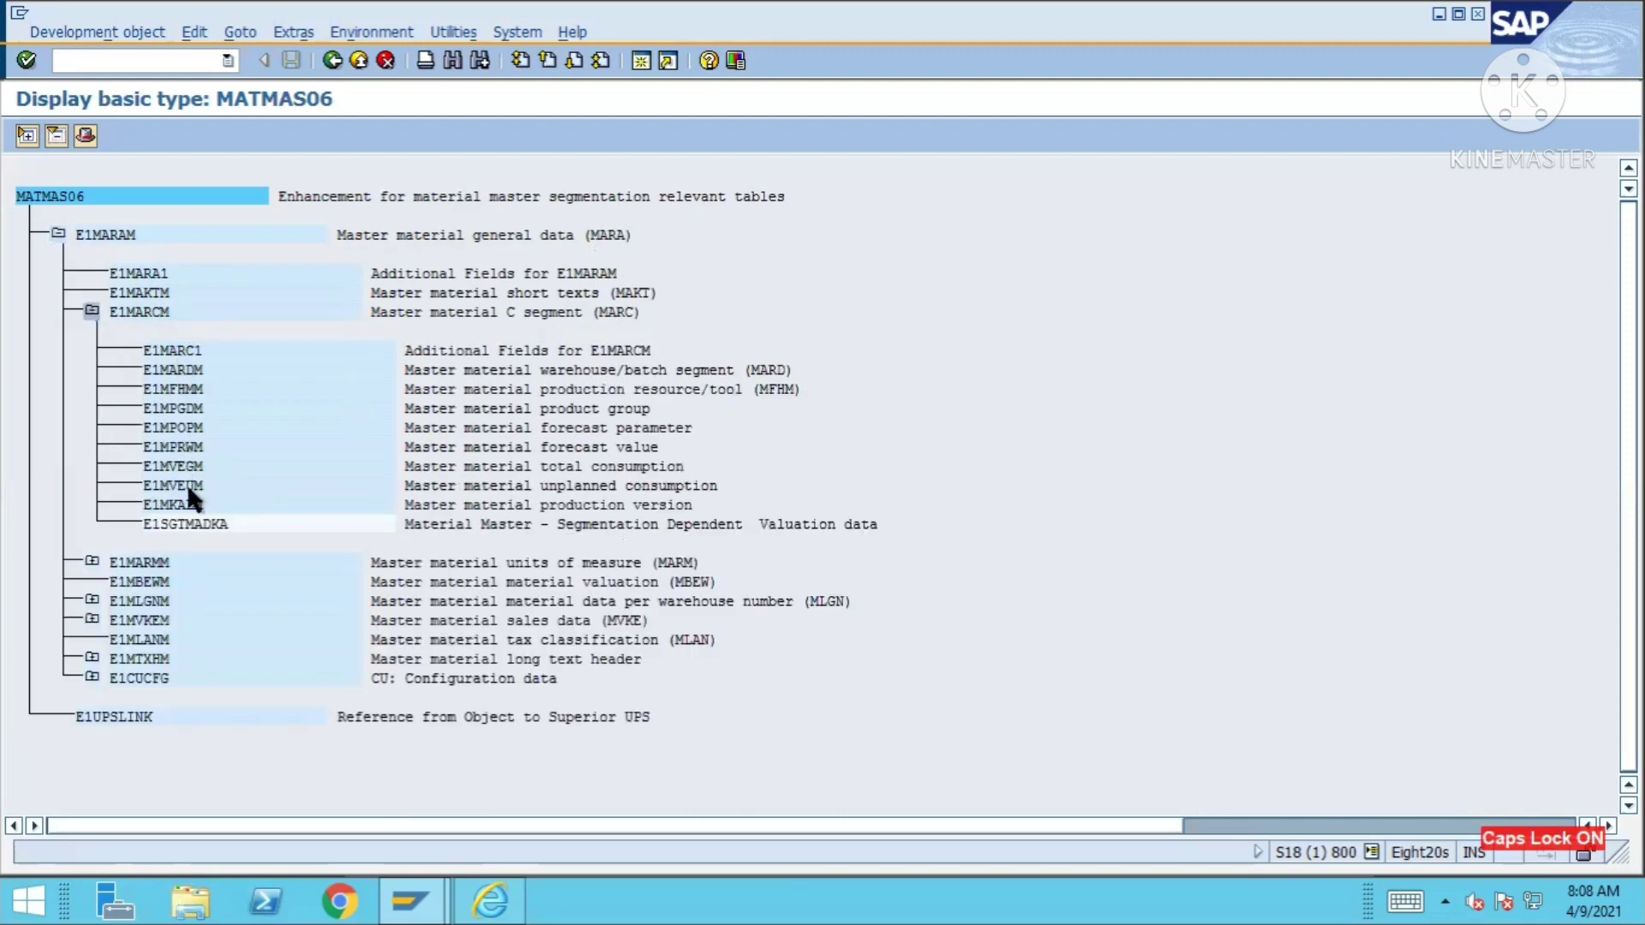
click(91, 562)
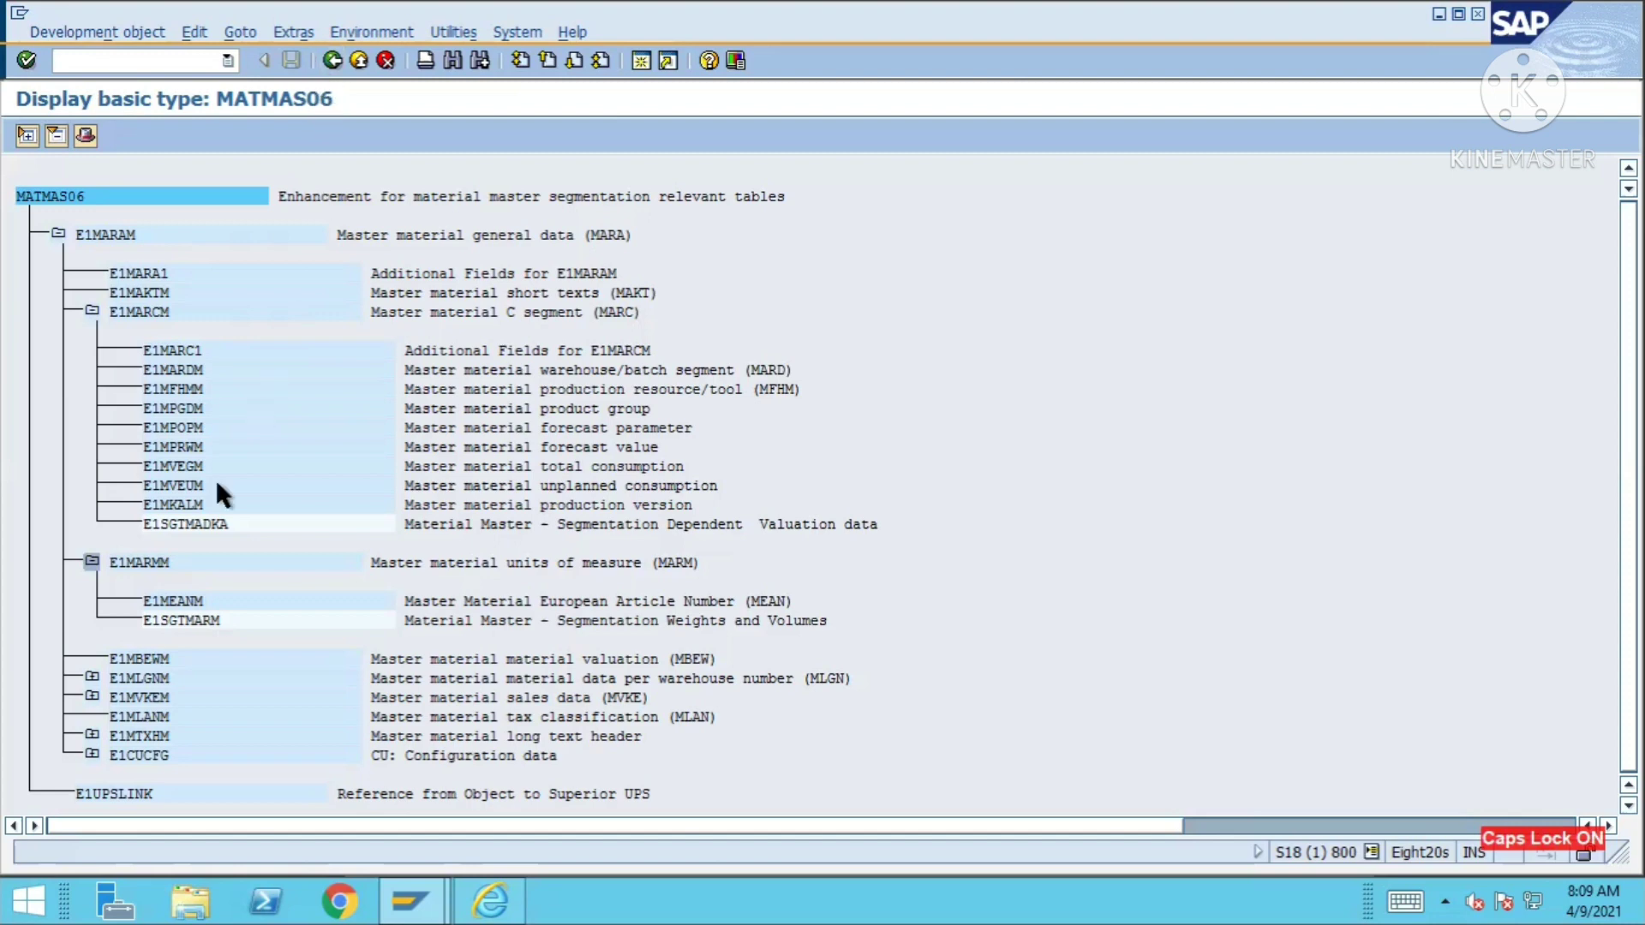
- Point out child segments E1MFHMM, E1SGTMADKA, E1MPRWM and E1MVEGM in the tree
click(163, 387)
click(163, 522)
click(179, 521)
click(177, 467)
click(181, 446)
click(174, 466)
mouse_move(600, 5)
- Toggle E1MLGNM, collapse E1MARMM, and collapse then re-expand E1MARCM
click(92, 678)
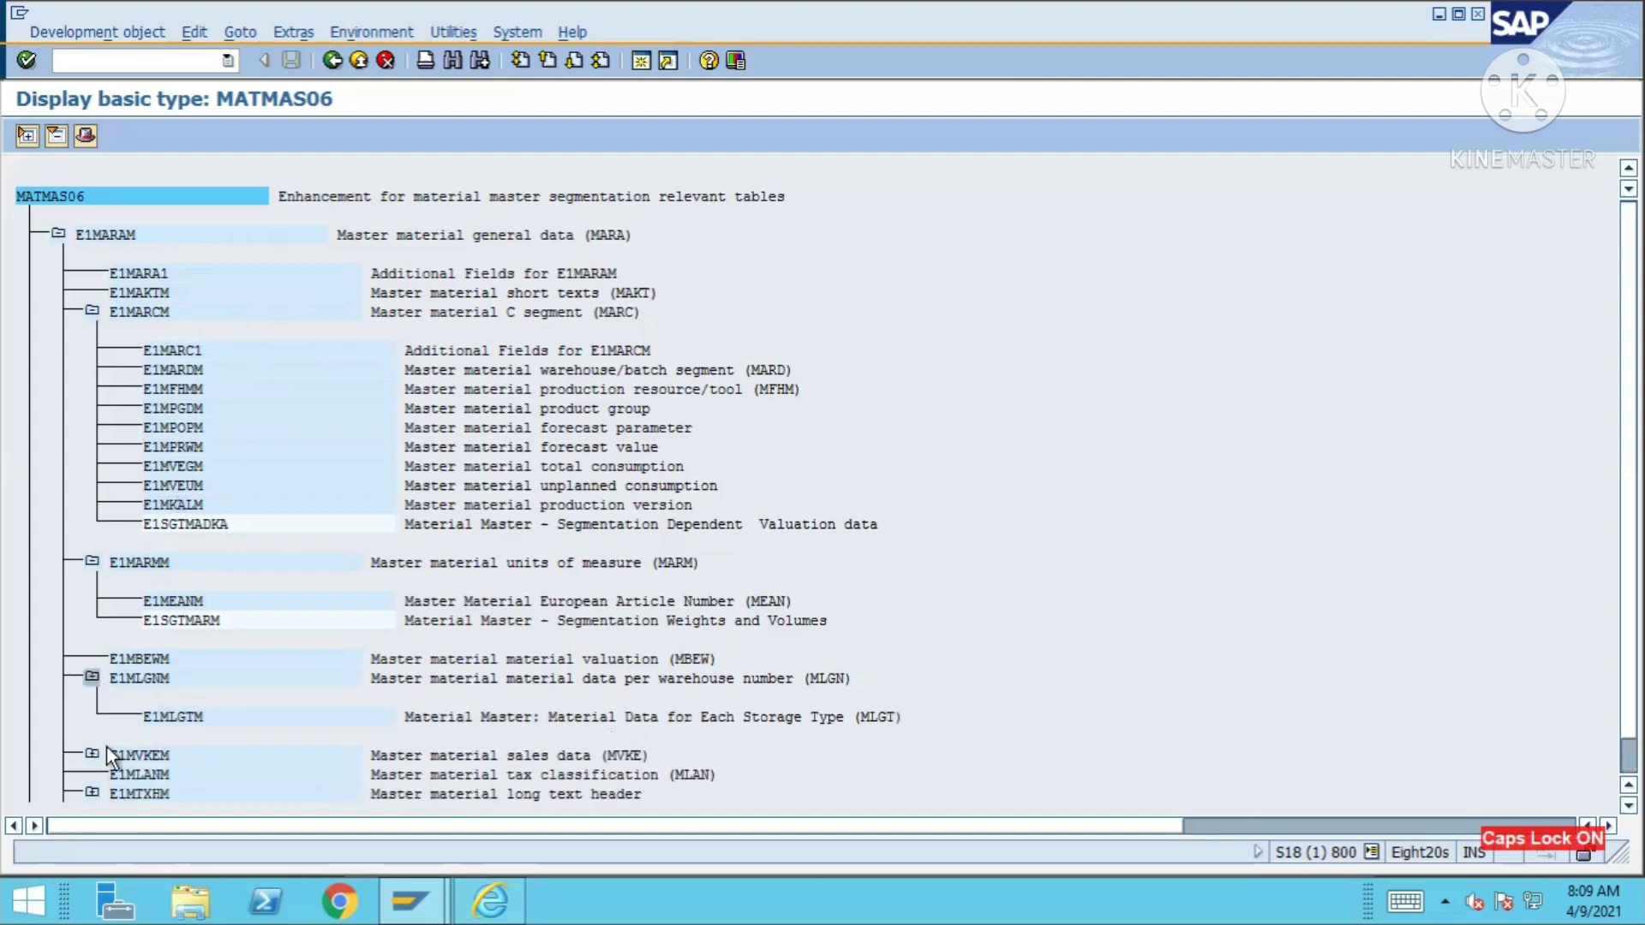
click(91, 677)
click(92, 562)
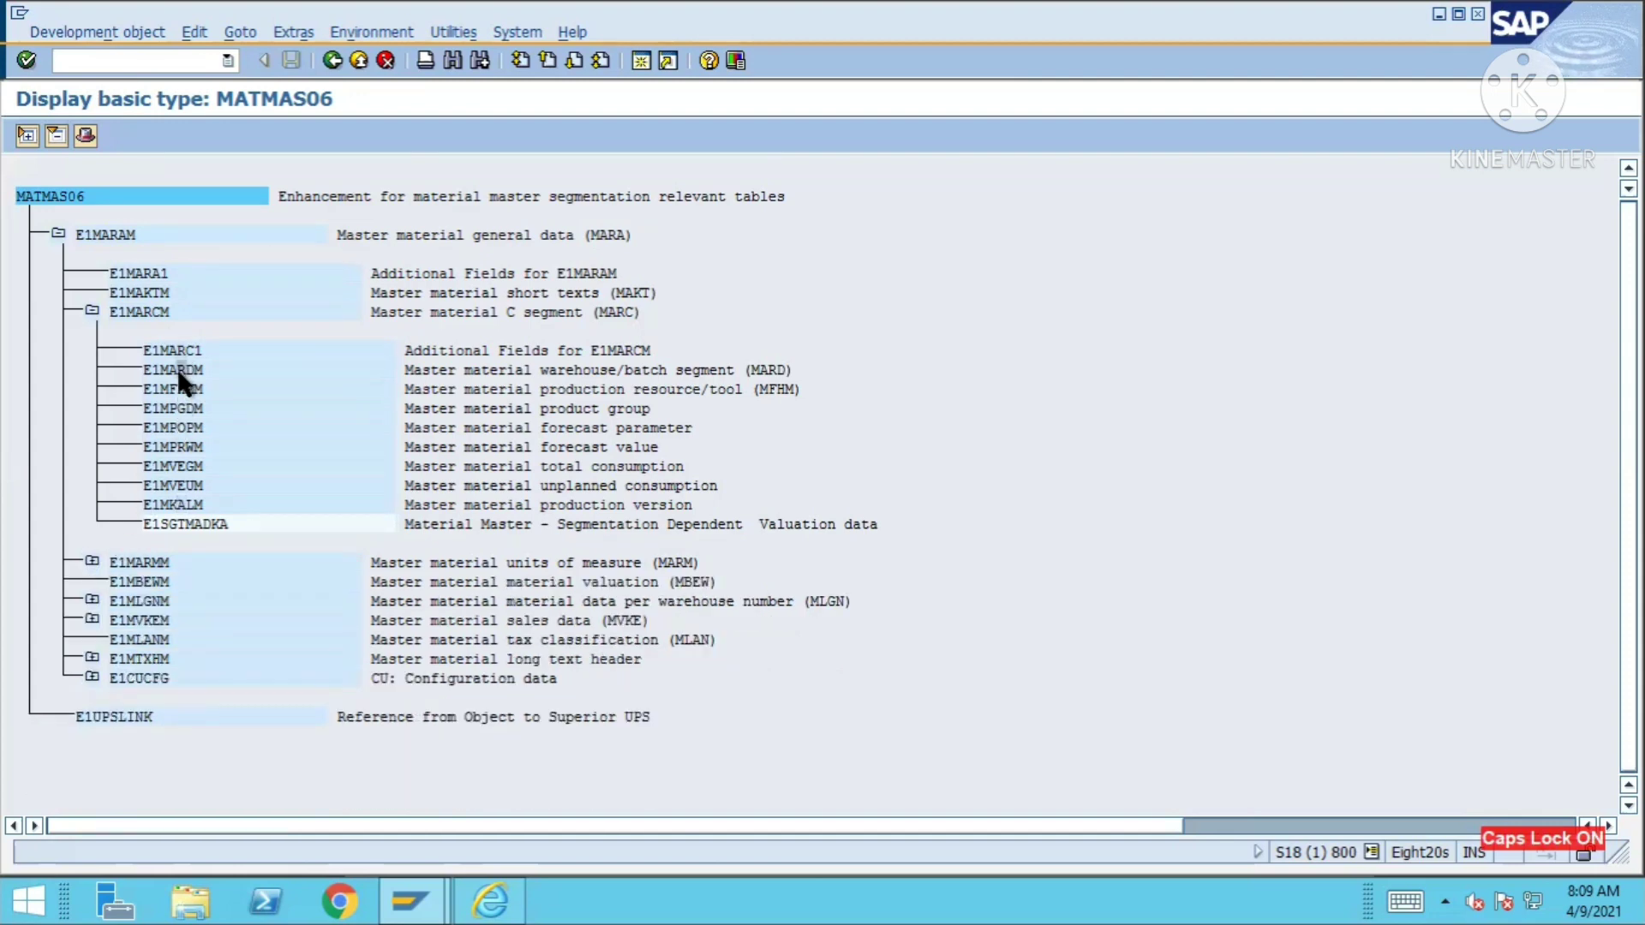
click(92, 312)
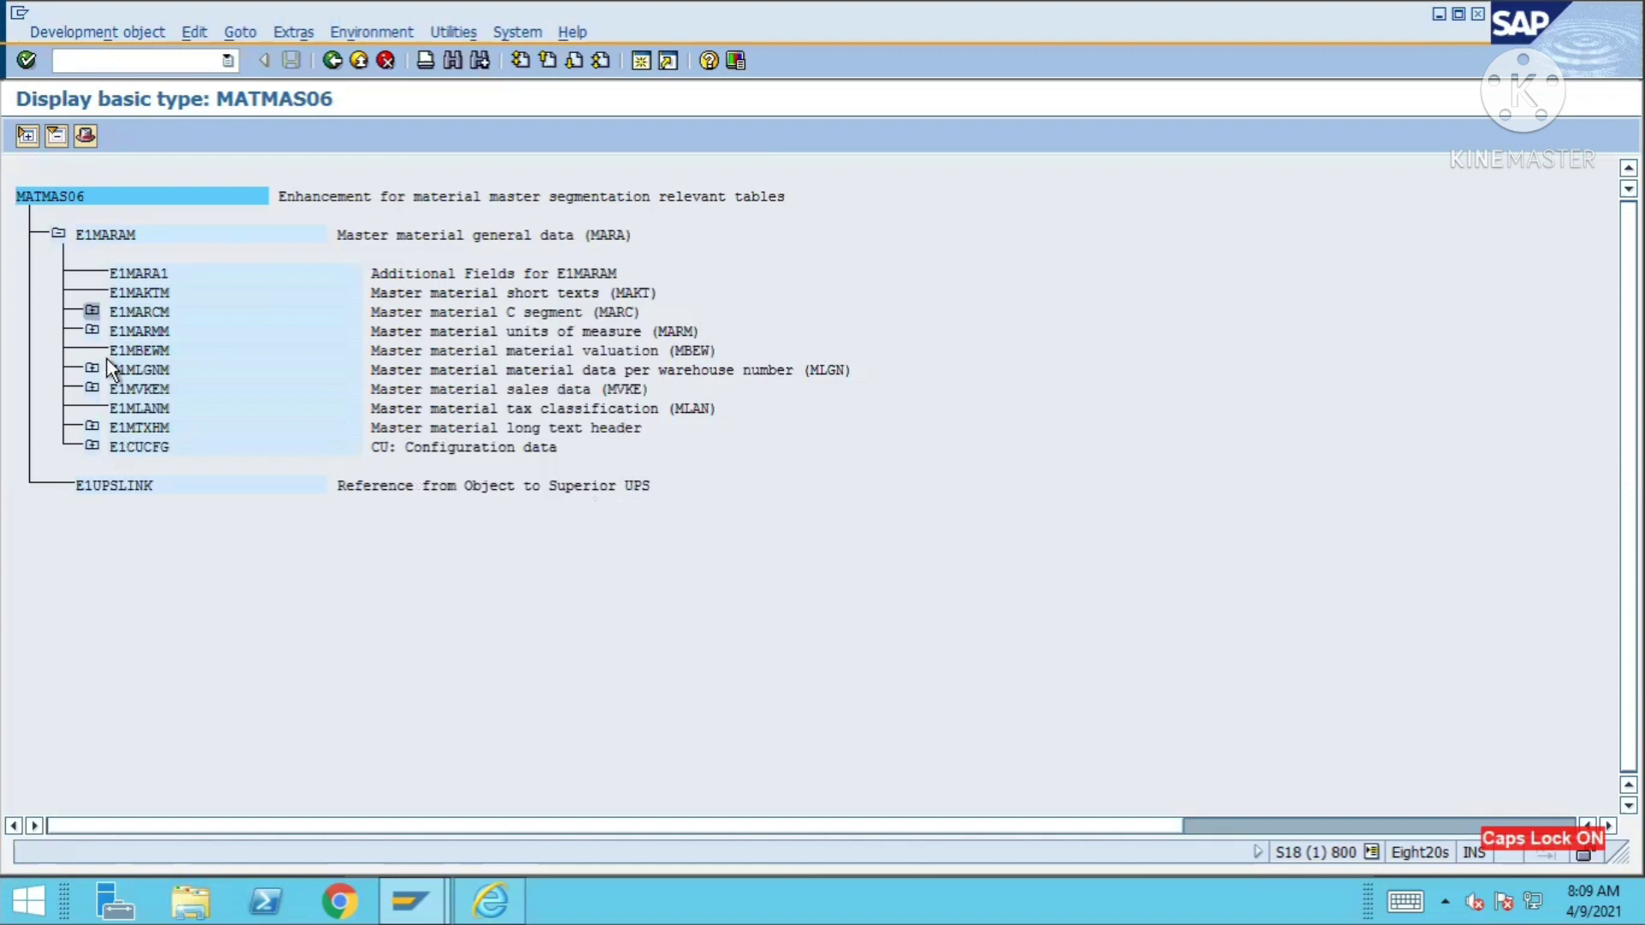
click(92, 312)
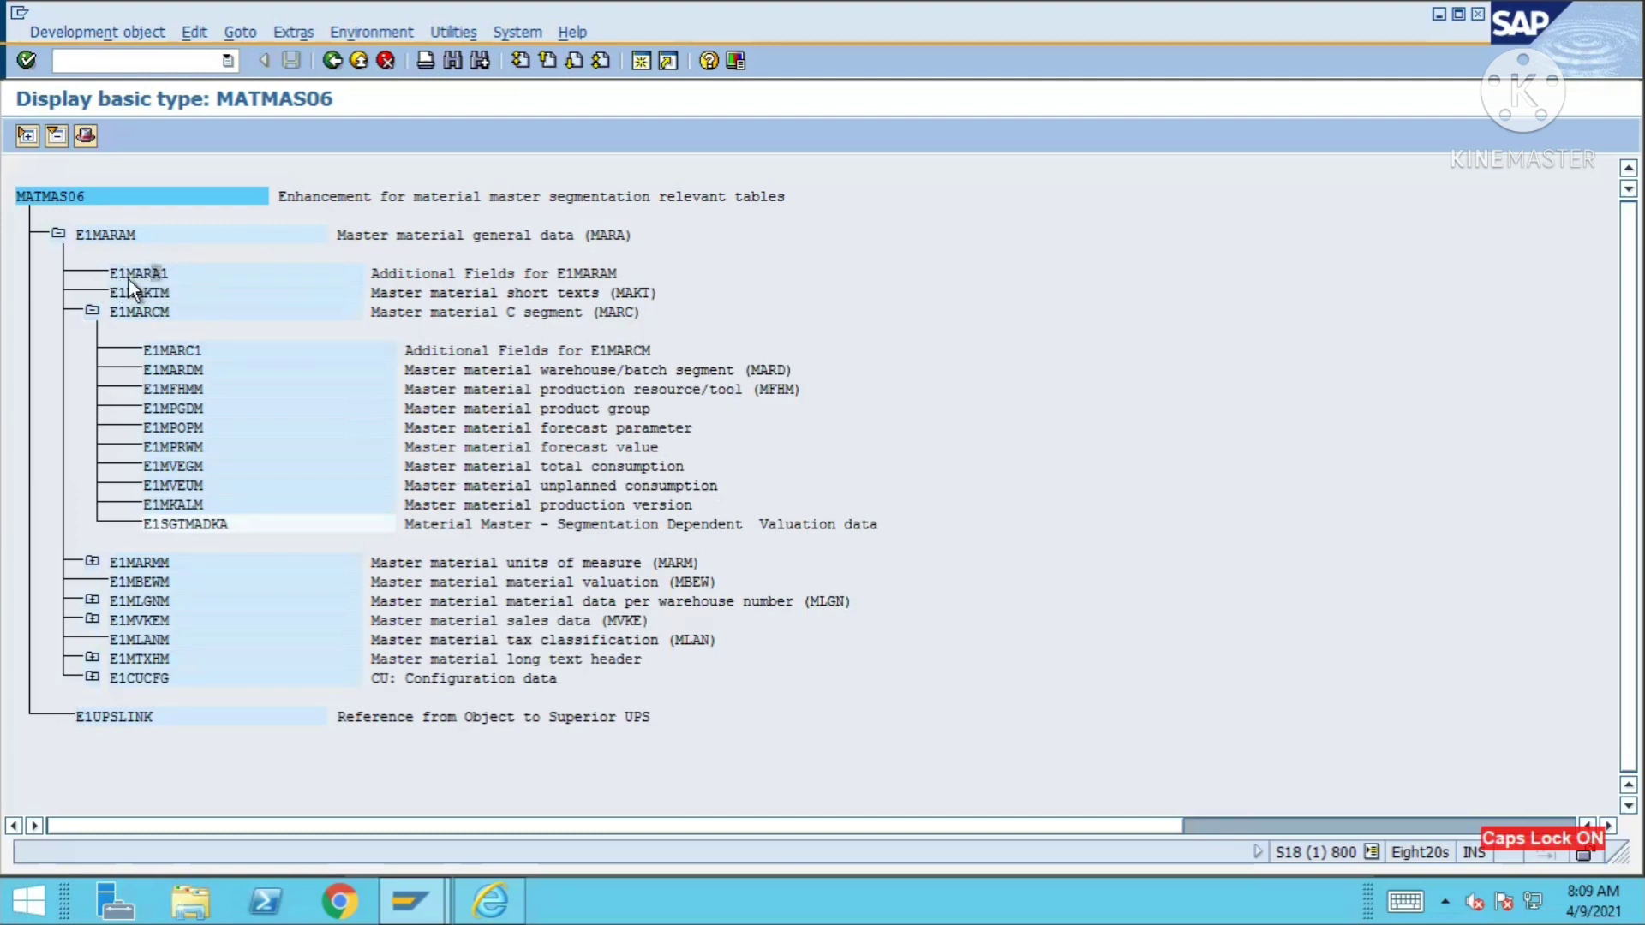
- Point out E1MARAM with its MARA description, E1MARMM, and the E1MVKEM sales data segment
click(617, 236)
click(82, 237)
click(139, 563)
click(156, 618)
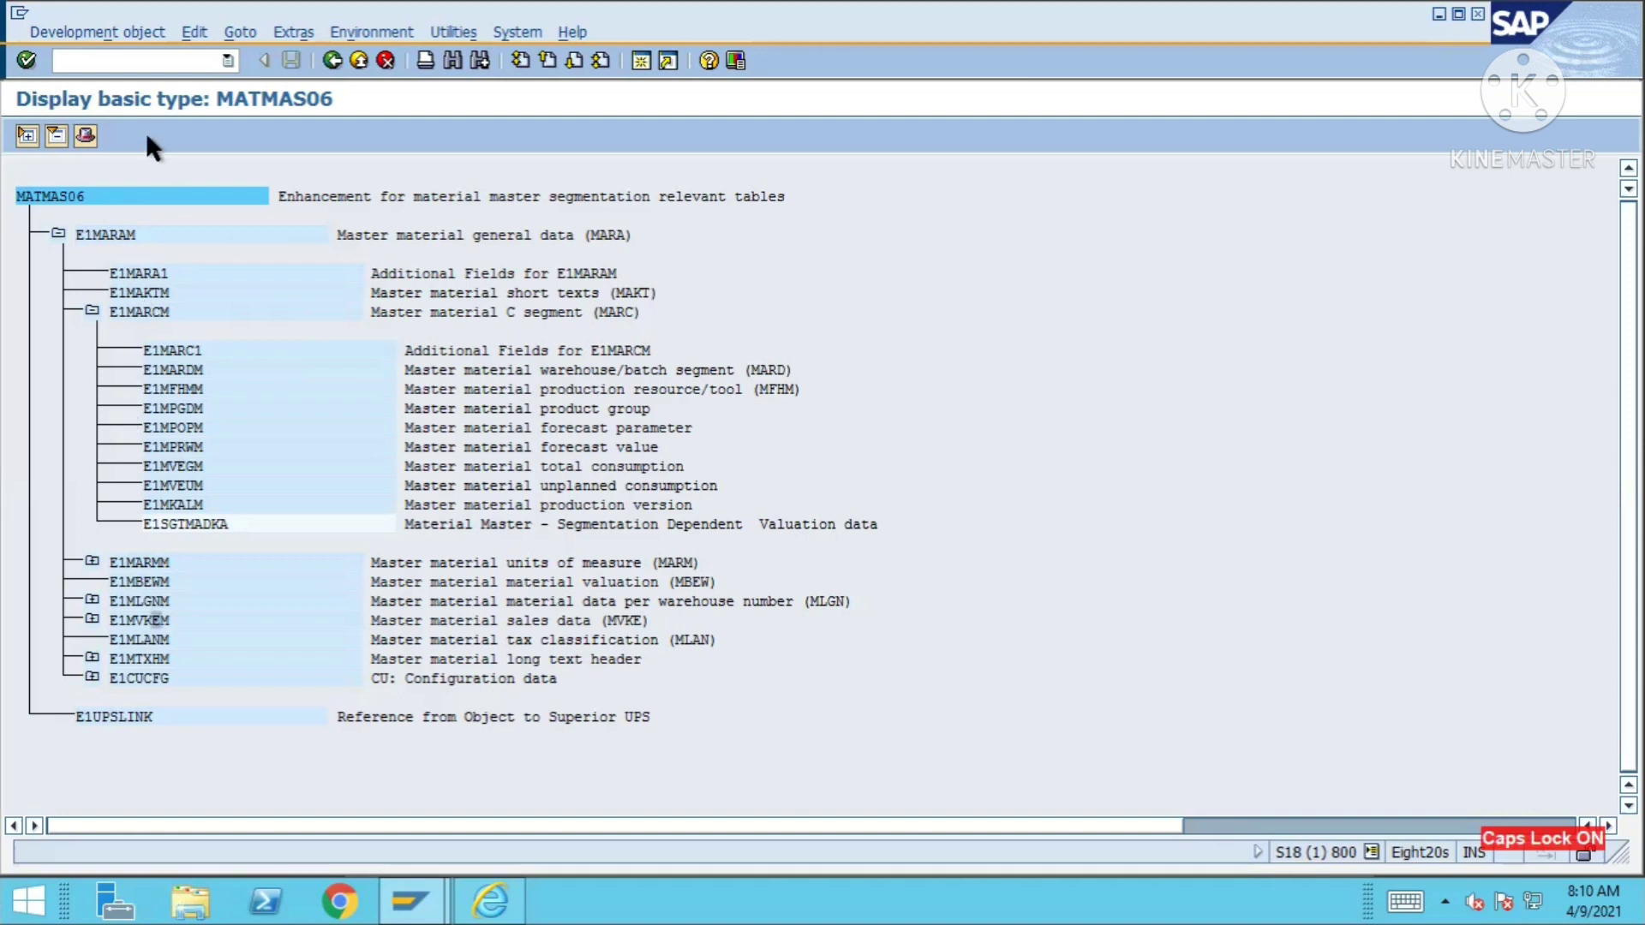
- Run transaction /OBD56 and continue with message type MATMAS to reach the Segment Filters view
click(81, 60)
text(/OBD56)
key(Return)
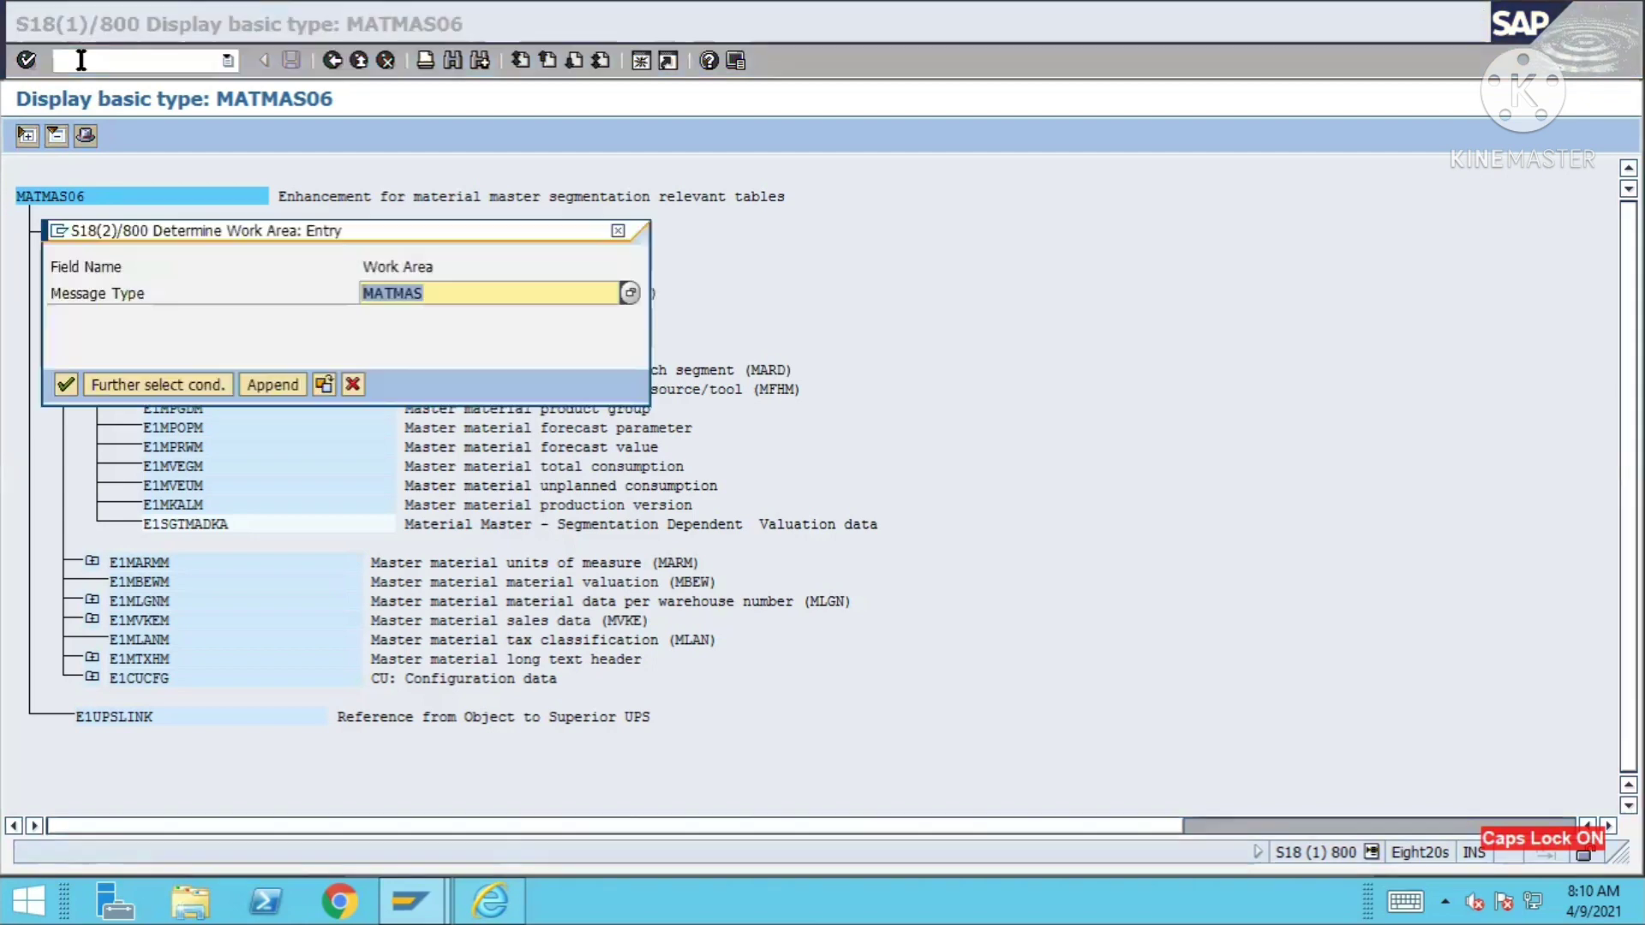
click(64, 387)
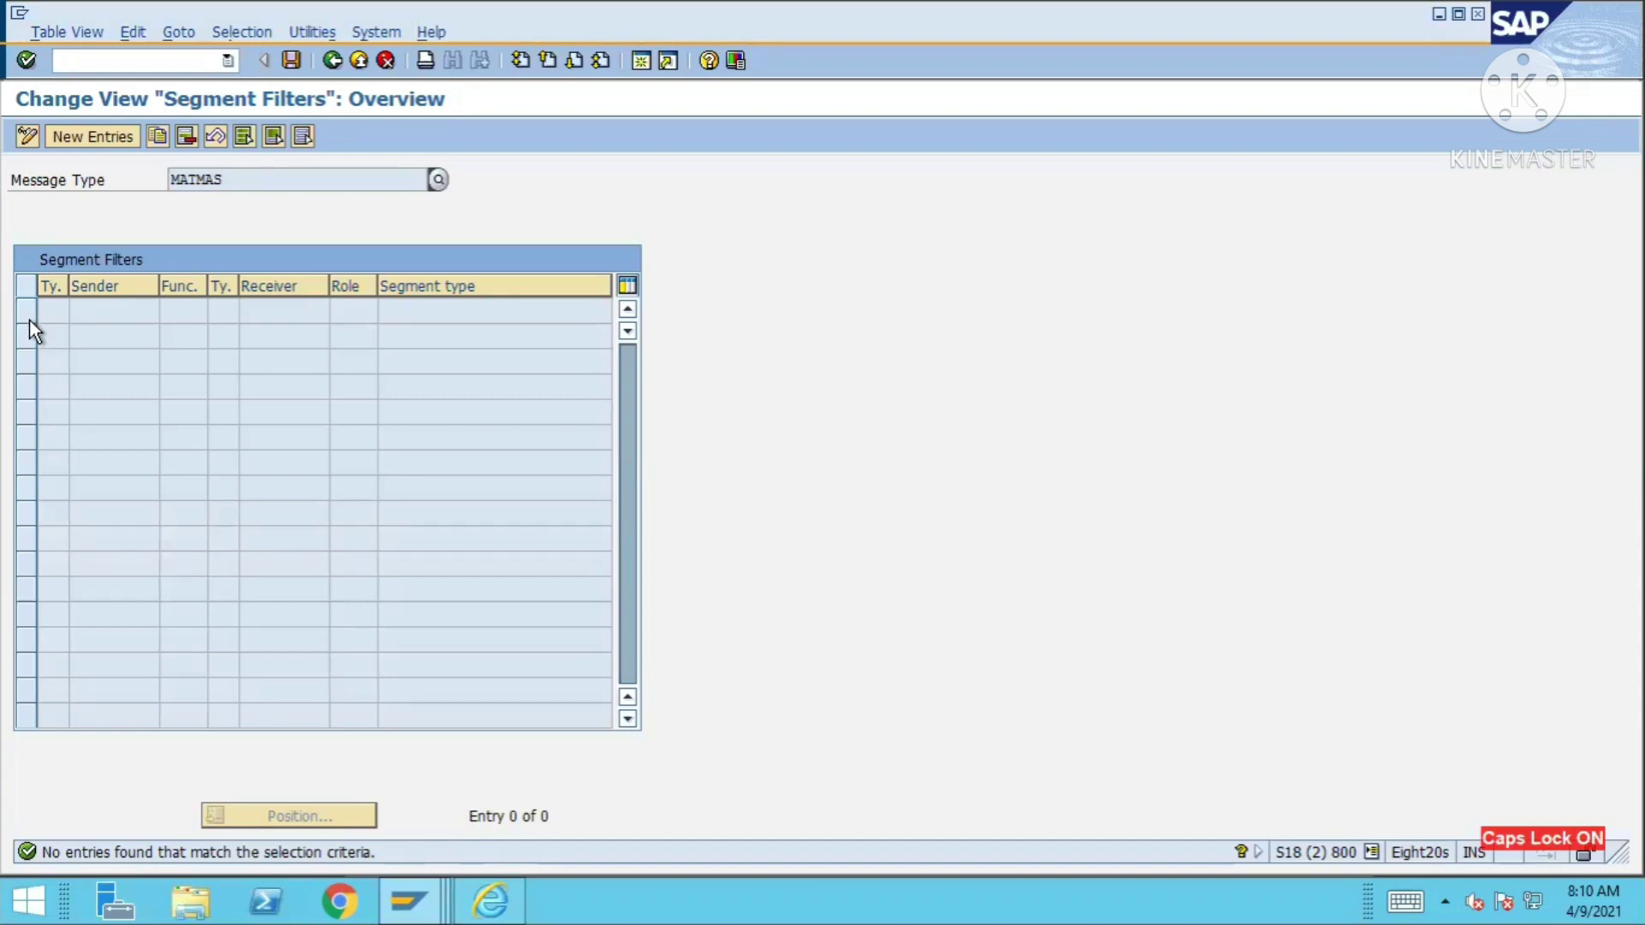
- Add a new MATMAS segment filter row with sender partner S18CLNT800 of type LS
click(100, 137)
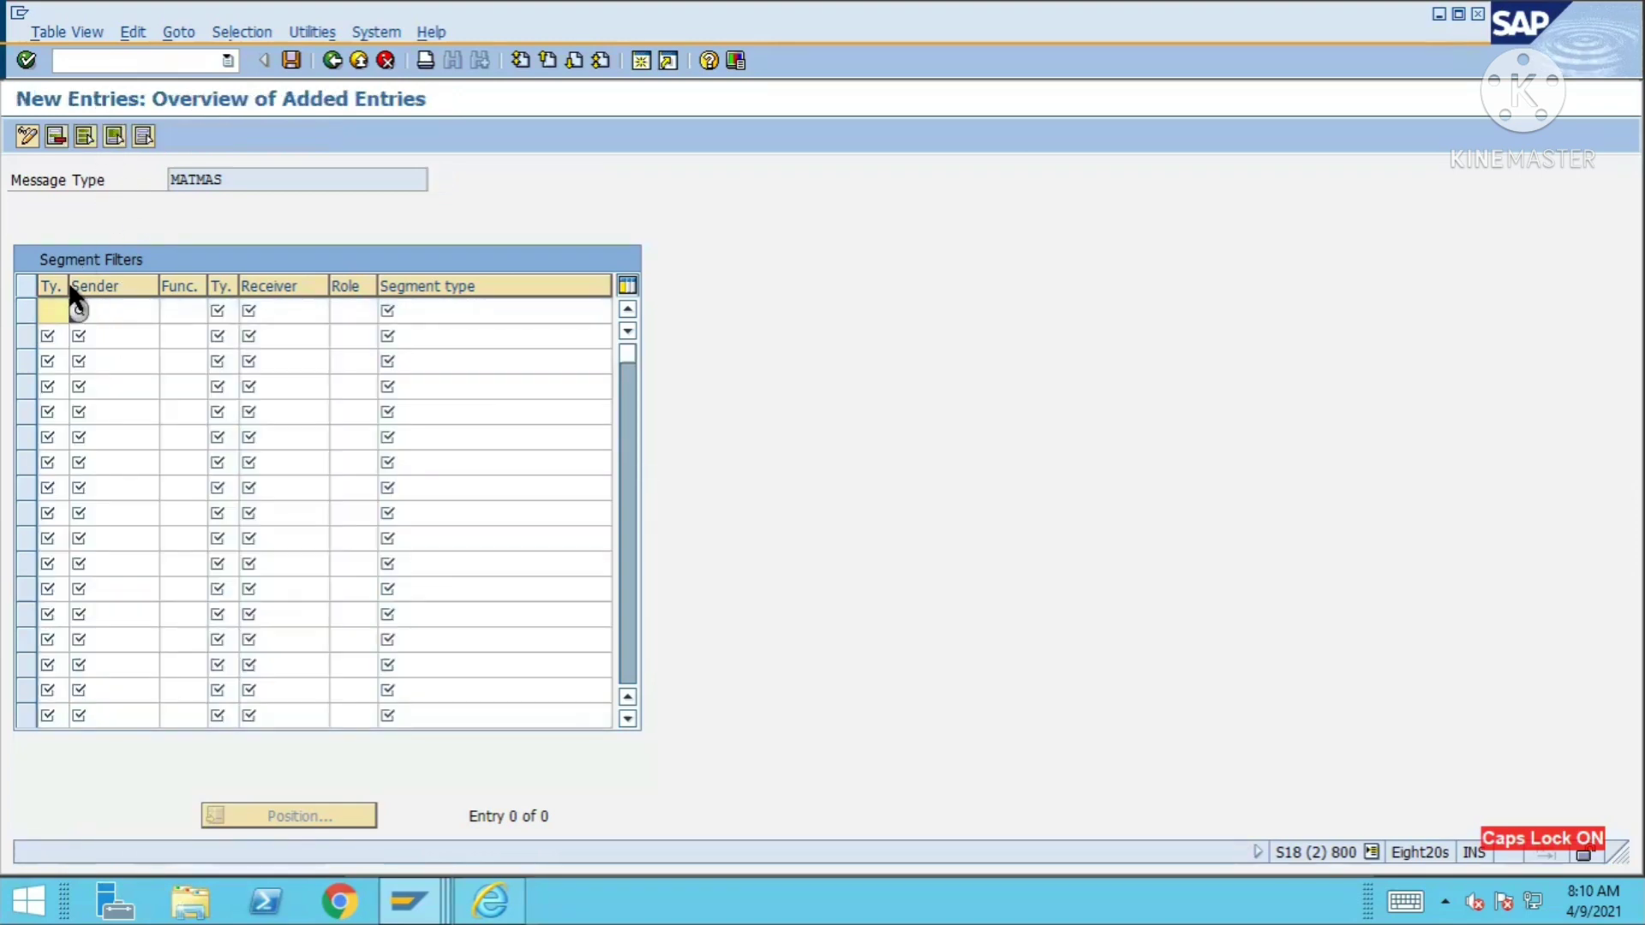
drag(68, 286, 120, 285)
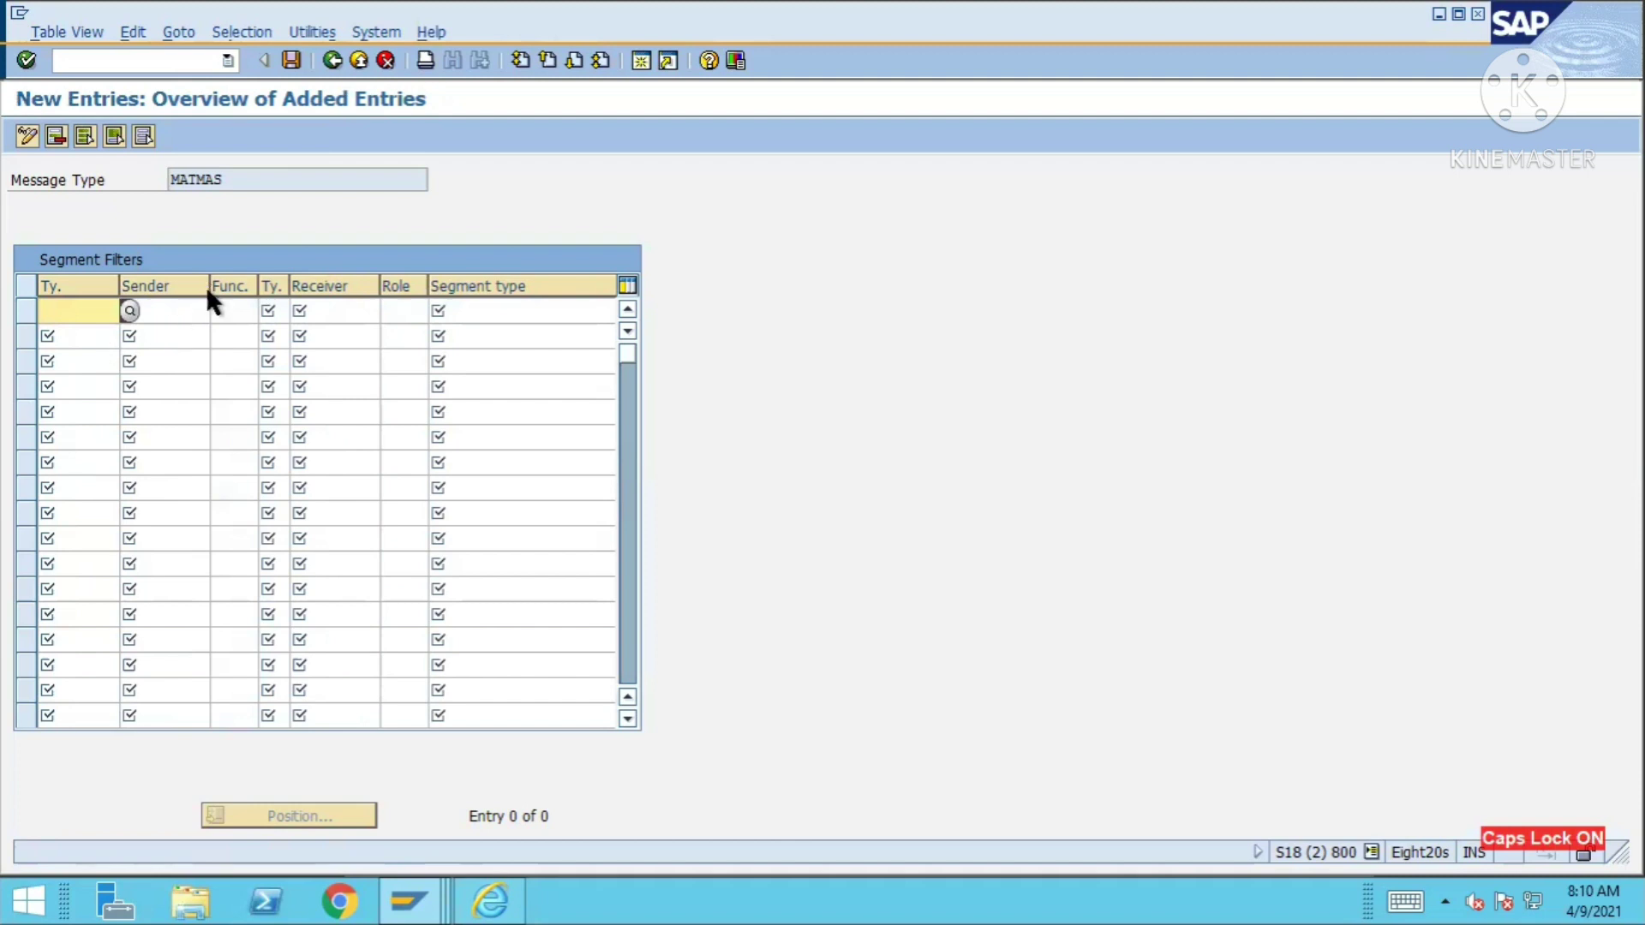
click(130, 310)
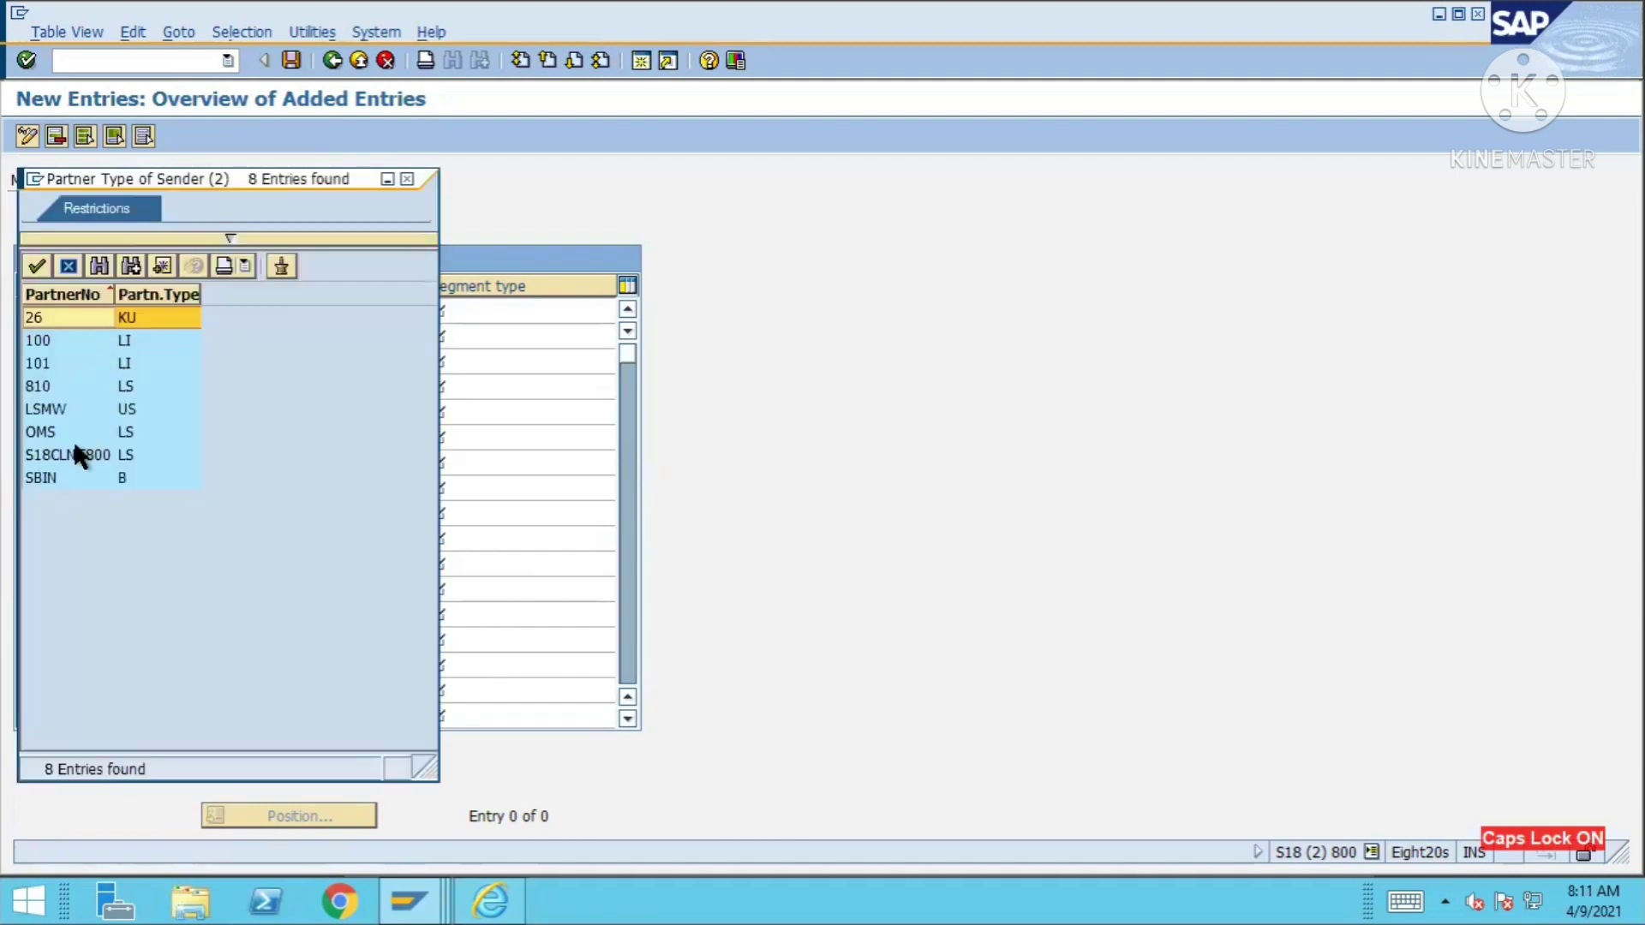
click(134, 431)
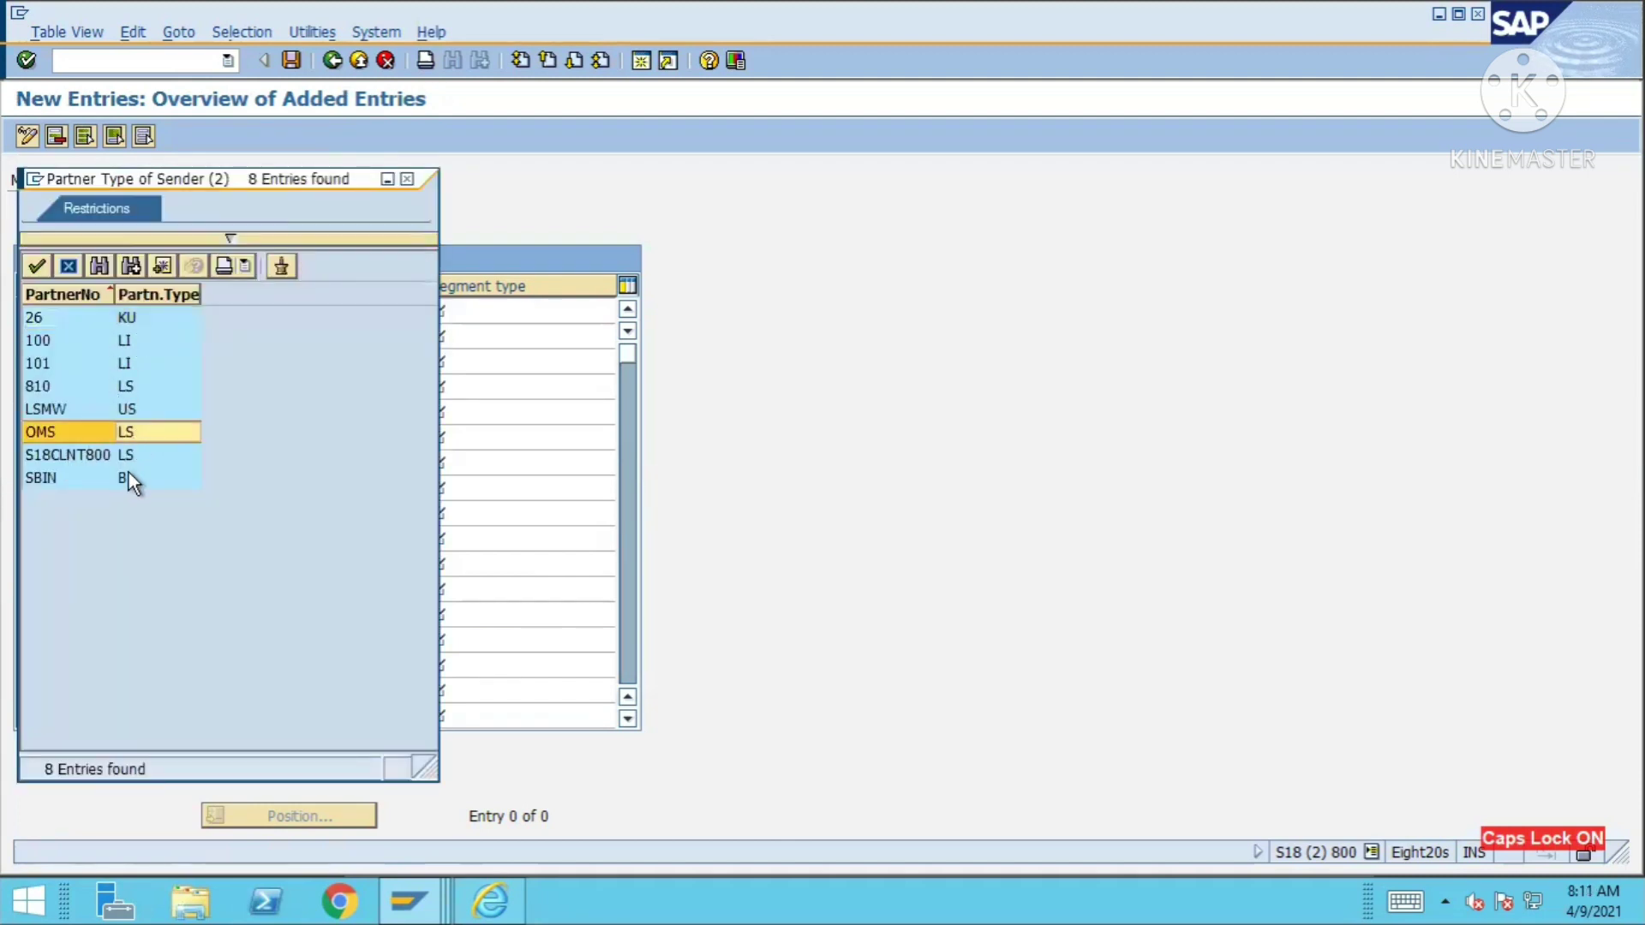
click(138, 449)
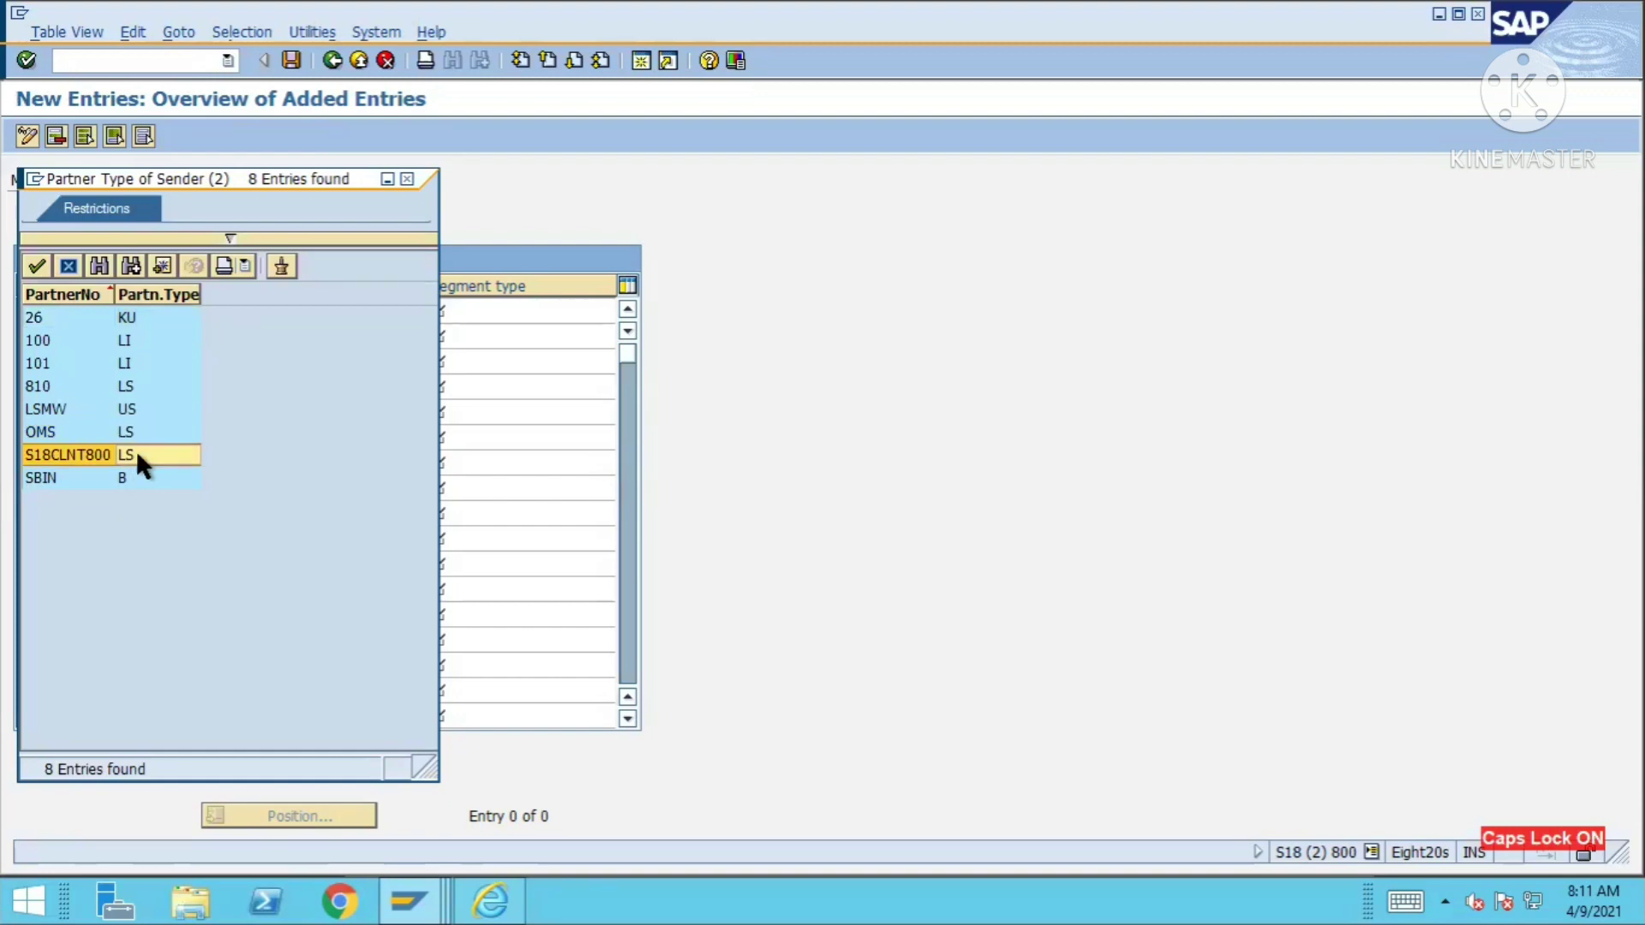
double_click(135, 447)
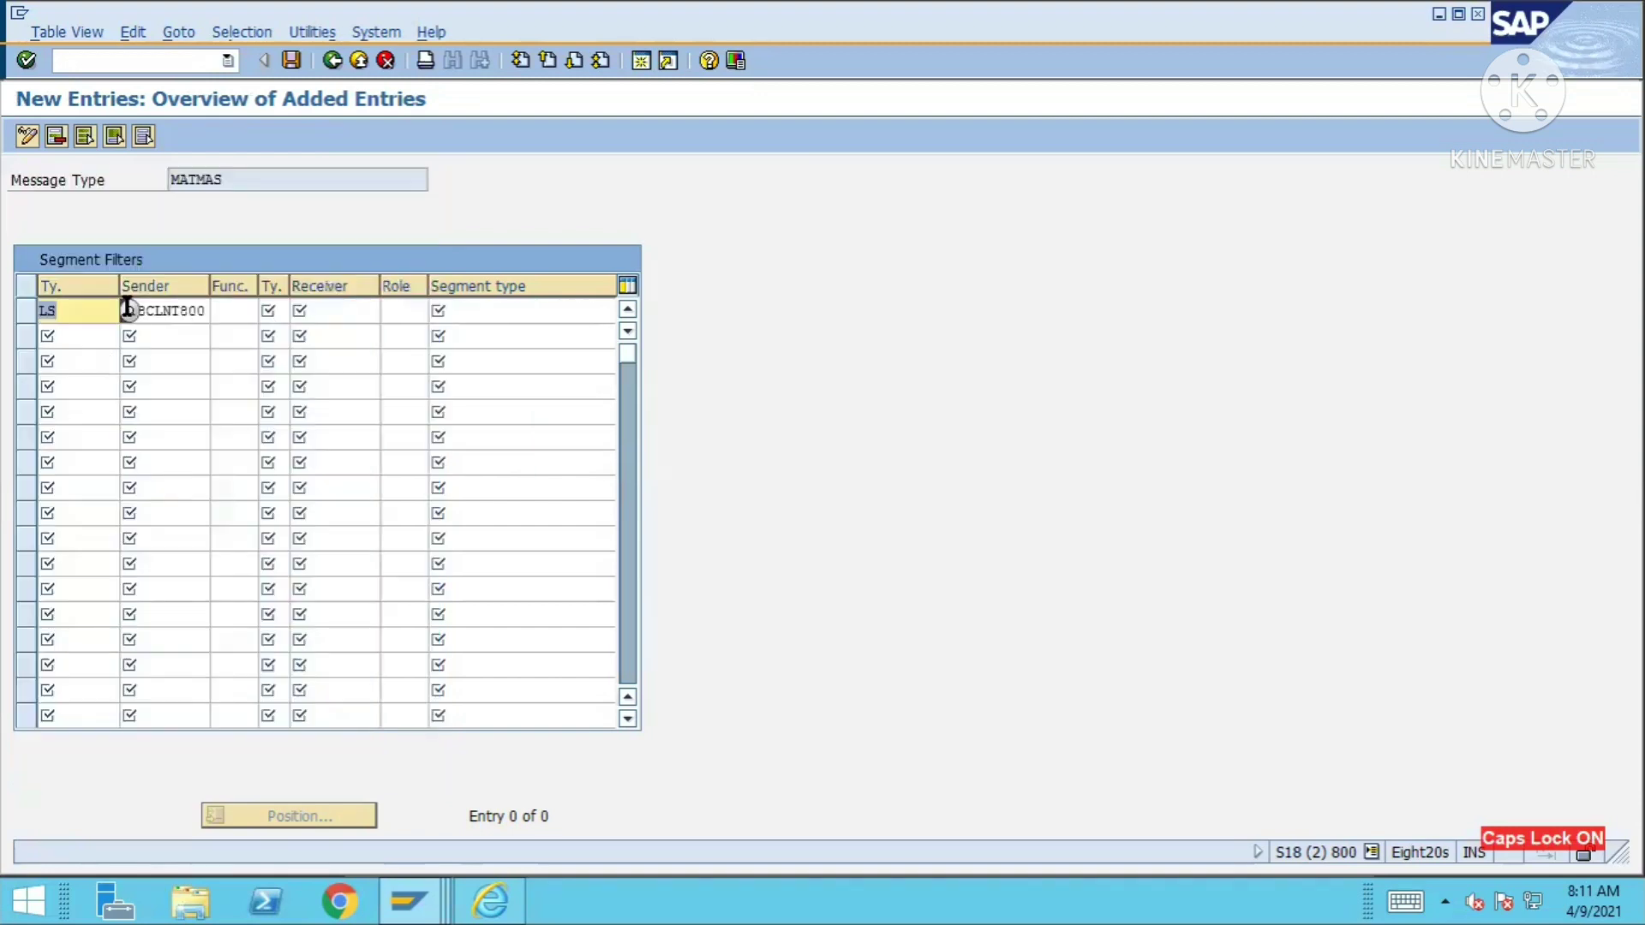
- Widen the Receiver and Segment type columns, then bring up the MATMAS06 basic type structure
click(171, 309)
click(37, 312)
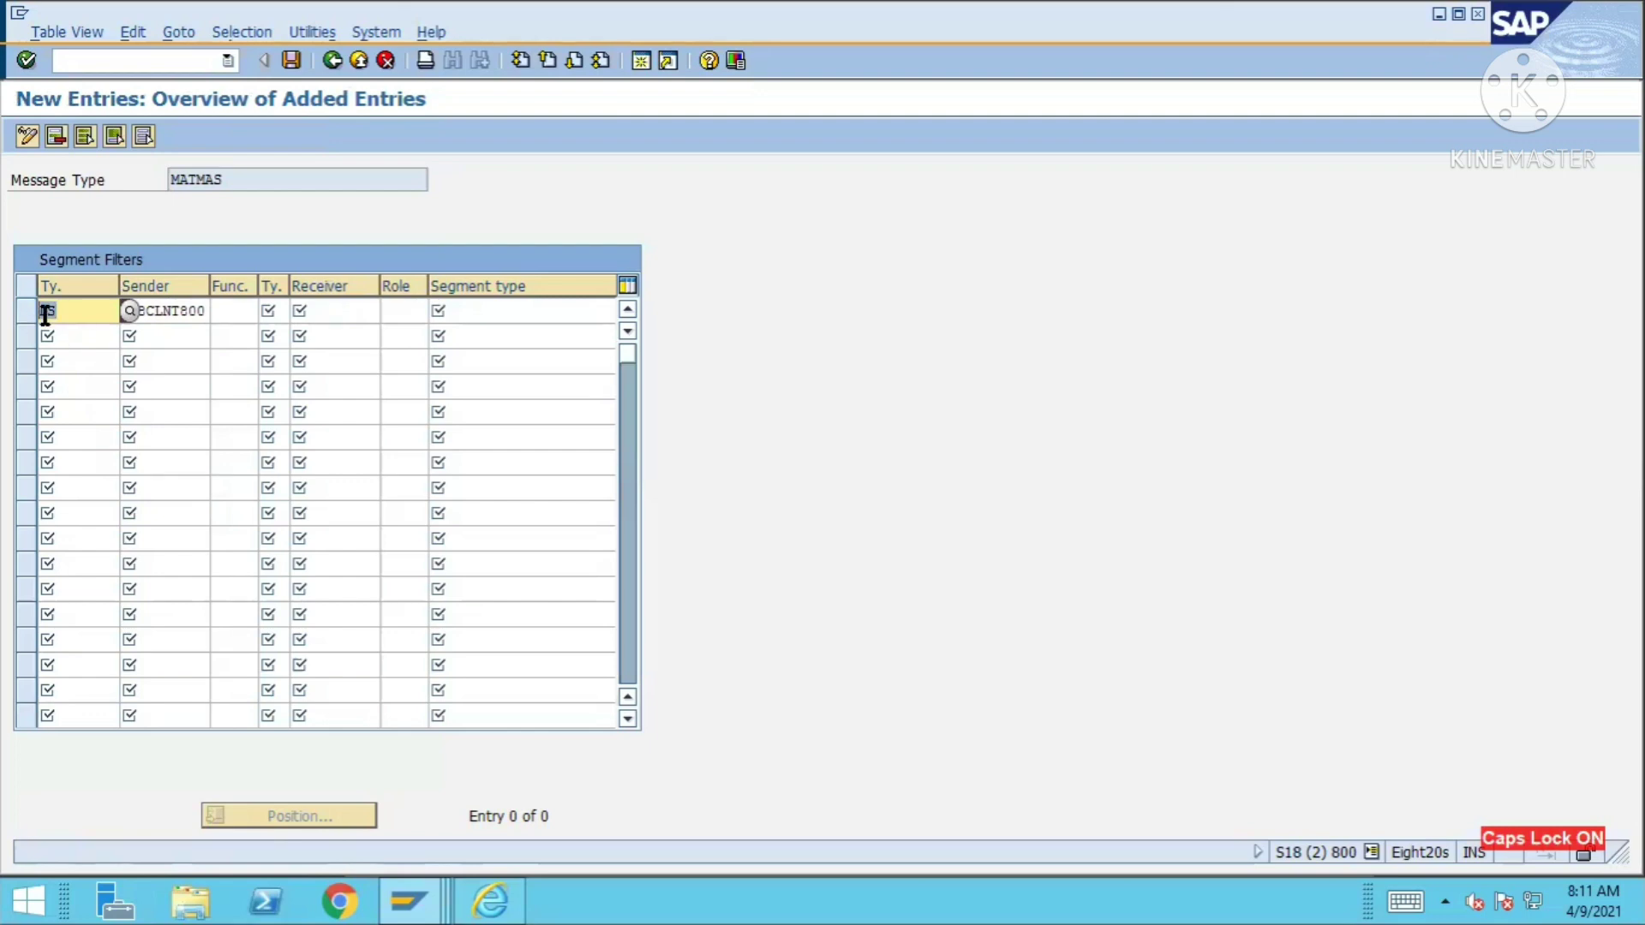
click(166, 311)
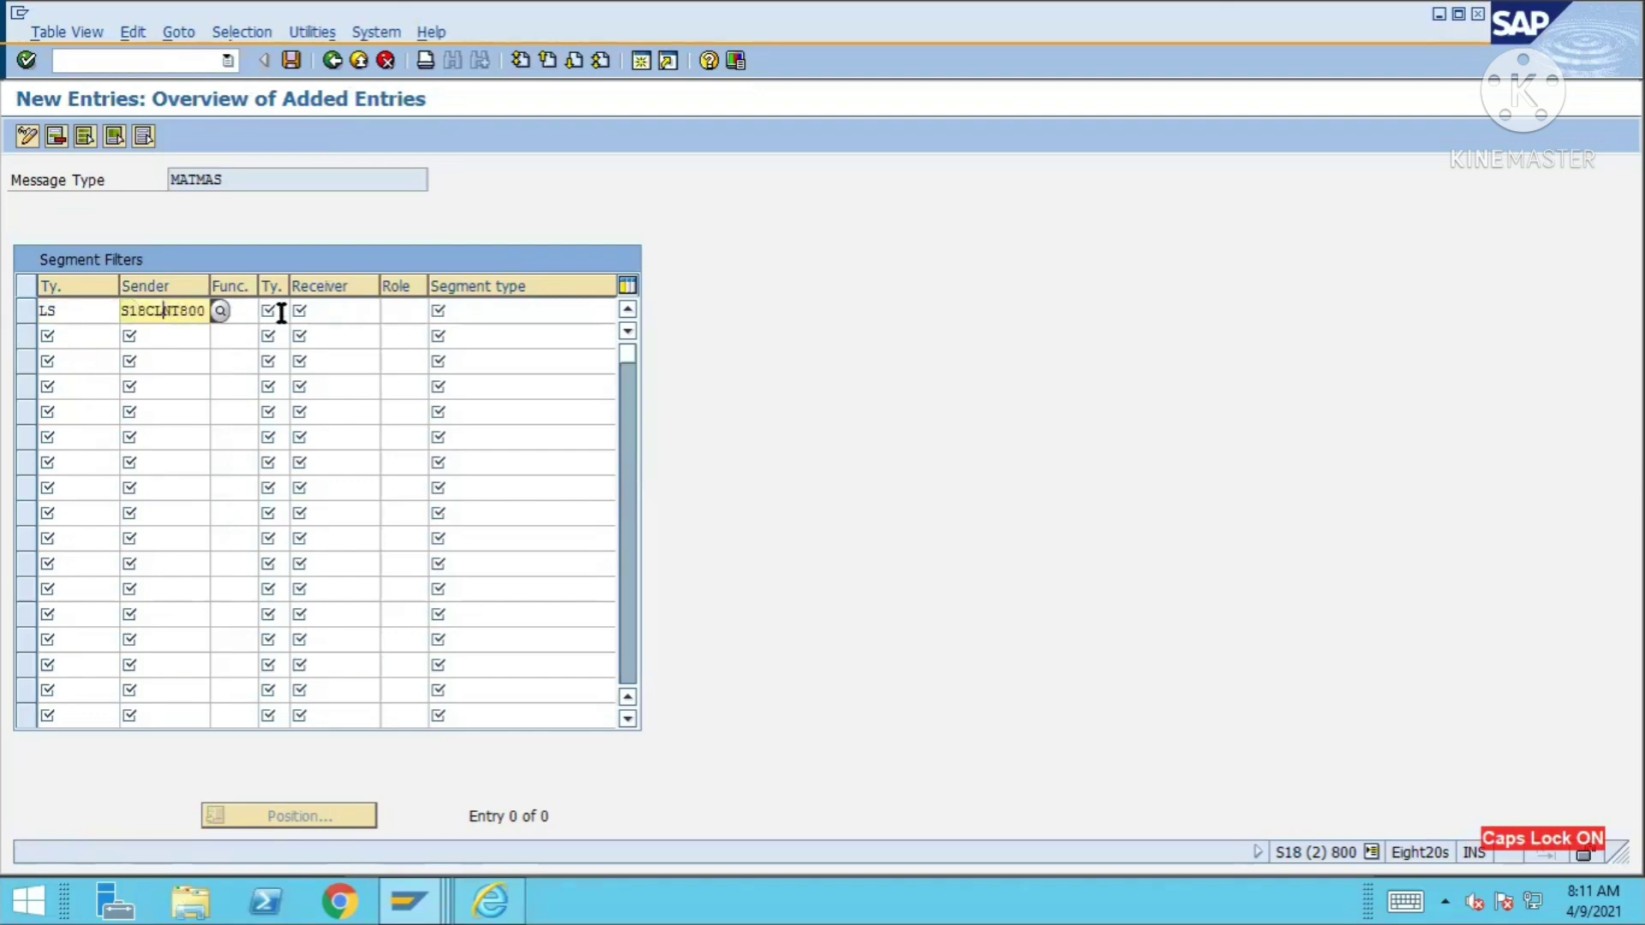
drag(342, 286, 390, 278)
click(329, 308)
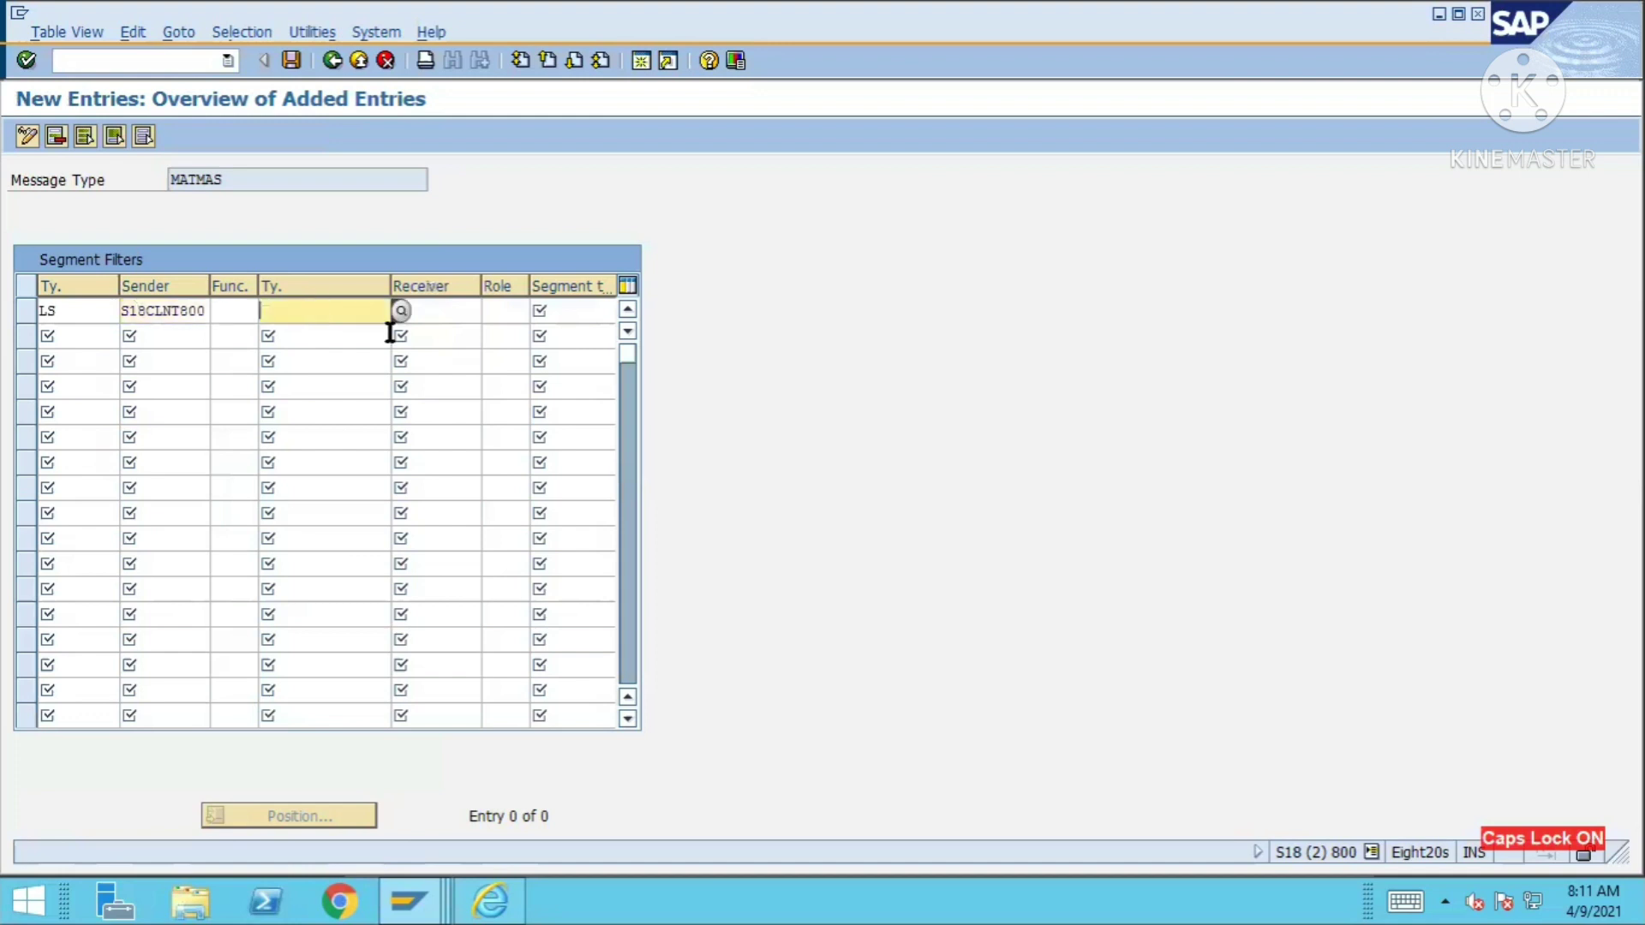
click(587, 314)
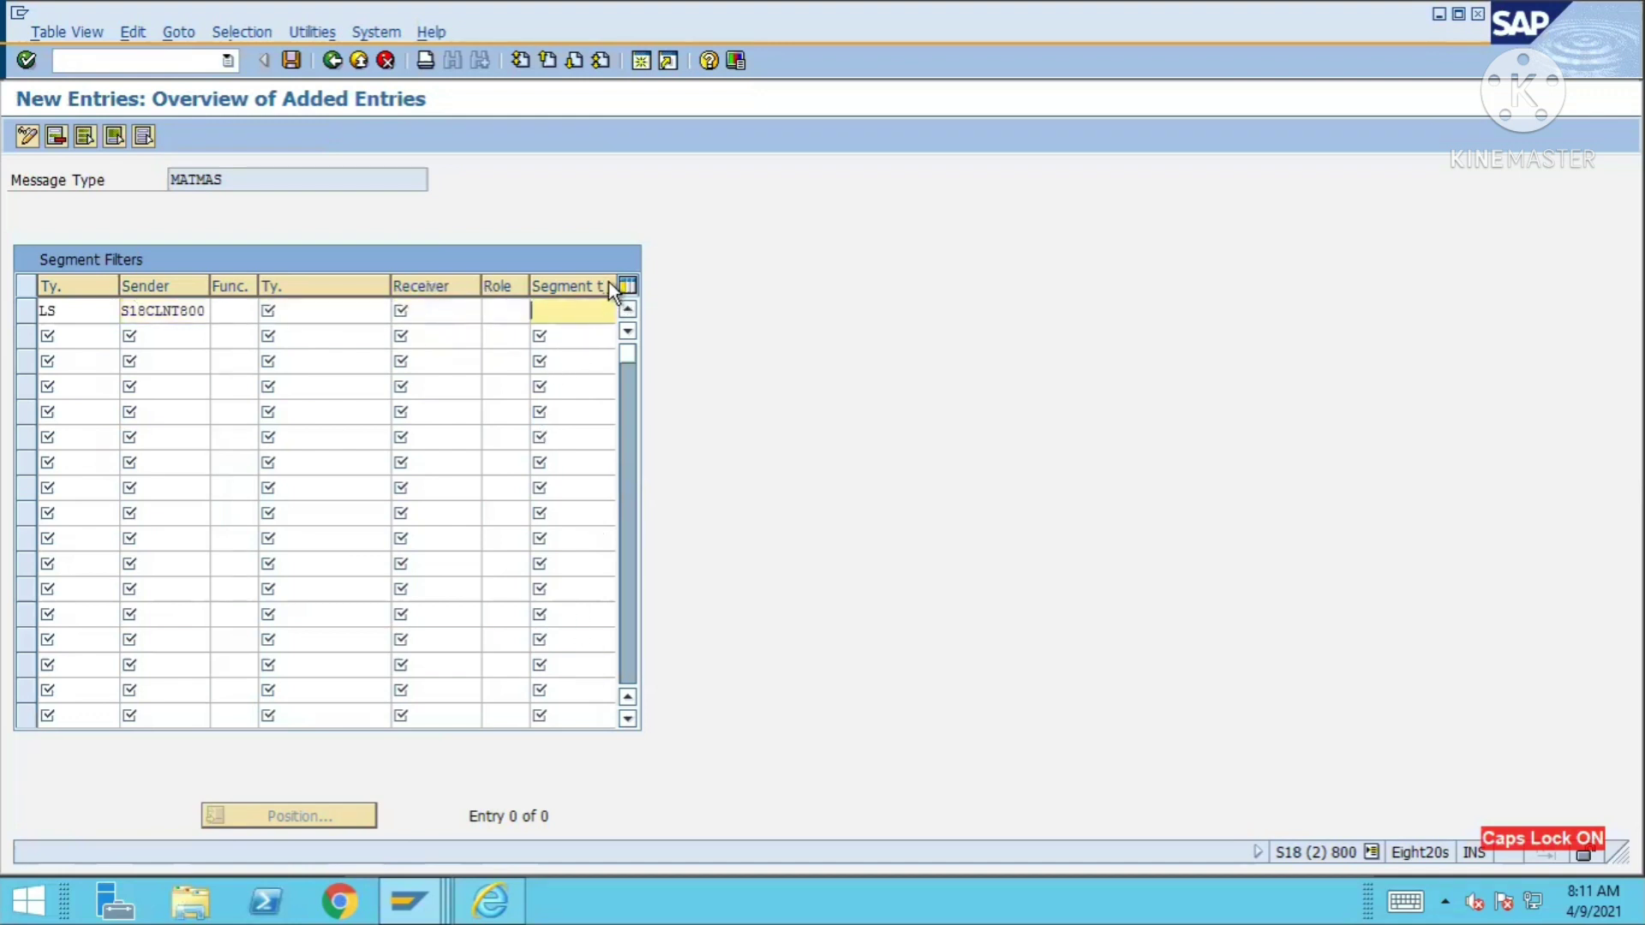
mouse_move(386, 291)
mouse_down()
mouse_move(319, 290)
mouse_move(436, 311)
mouse_move(314, 310)
mouse_up()
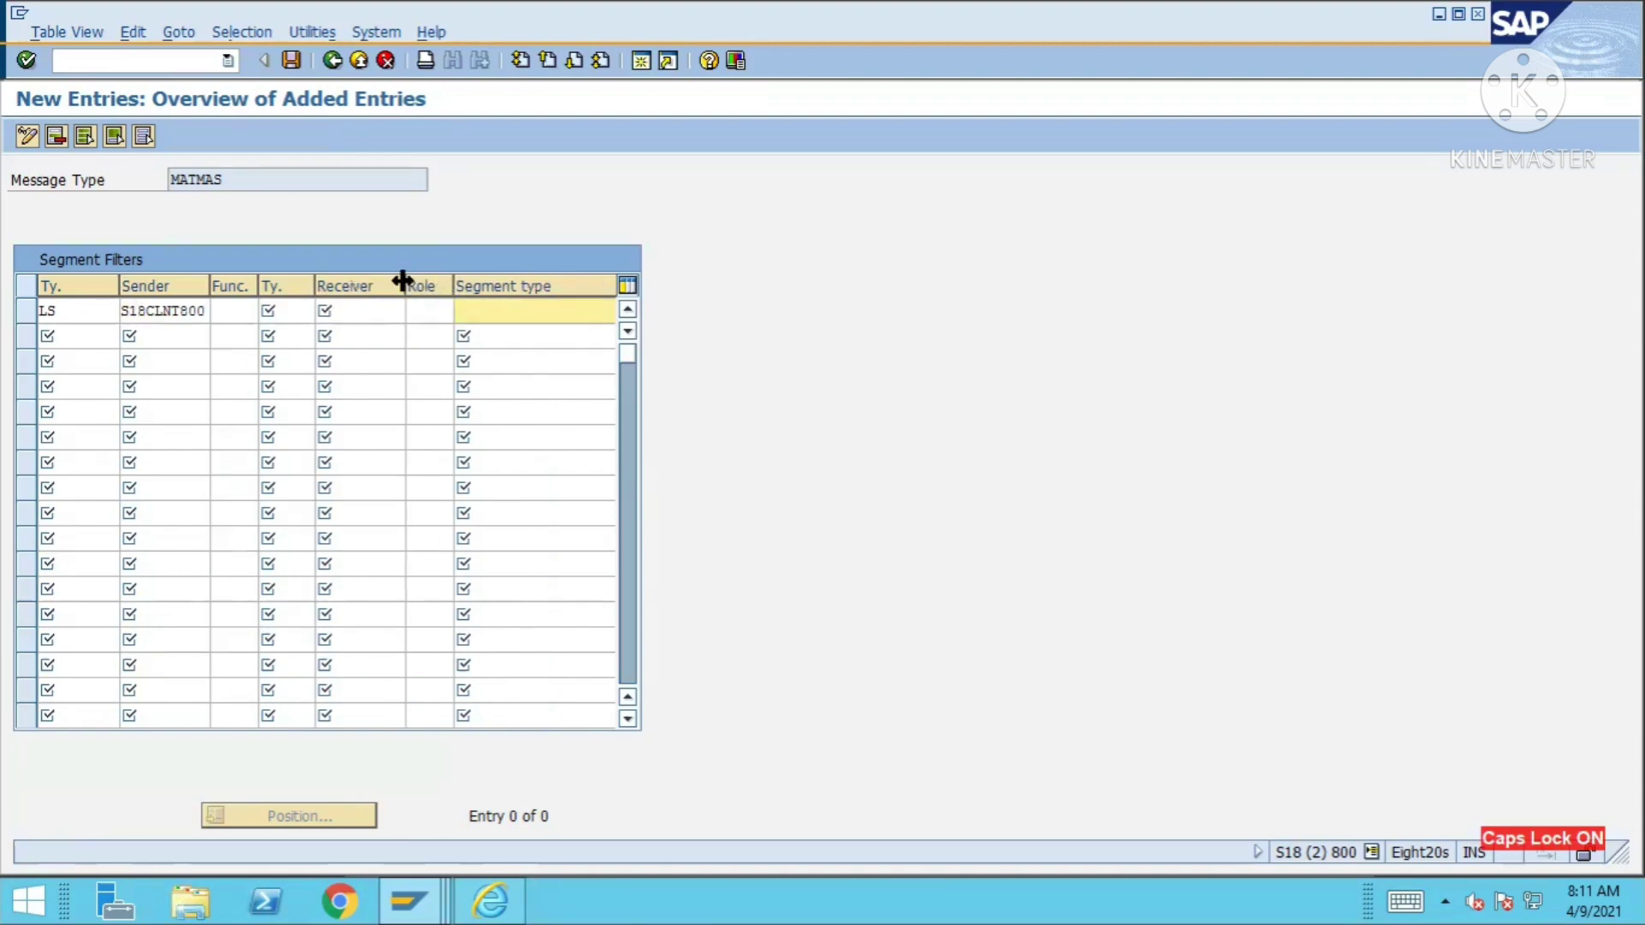
drag(403, 281, 364, 283)
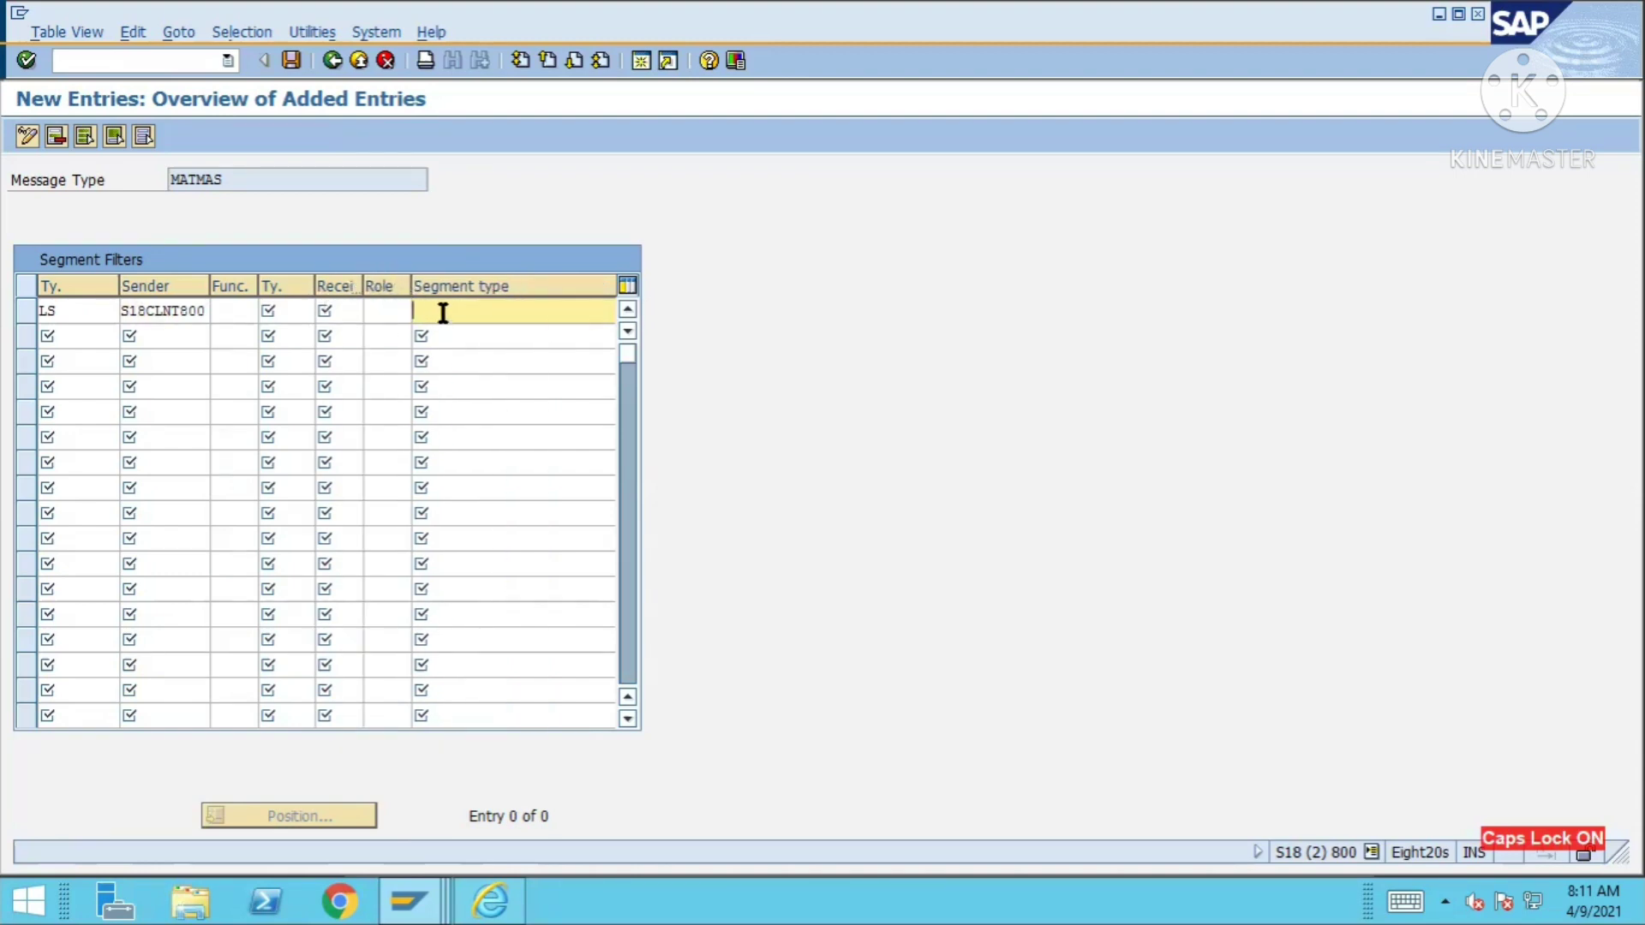
key(alt+Tab)
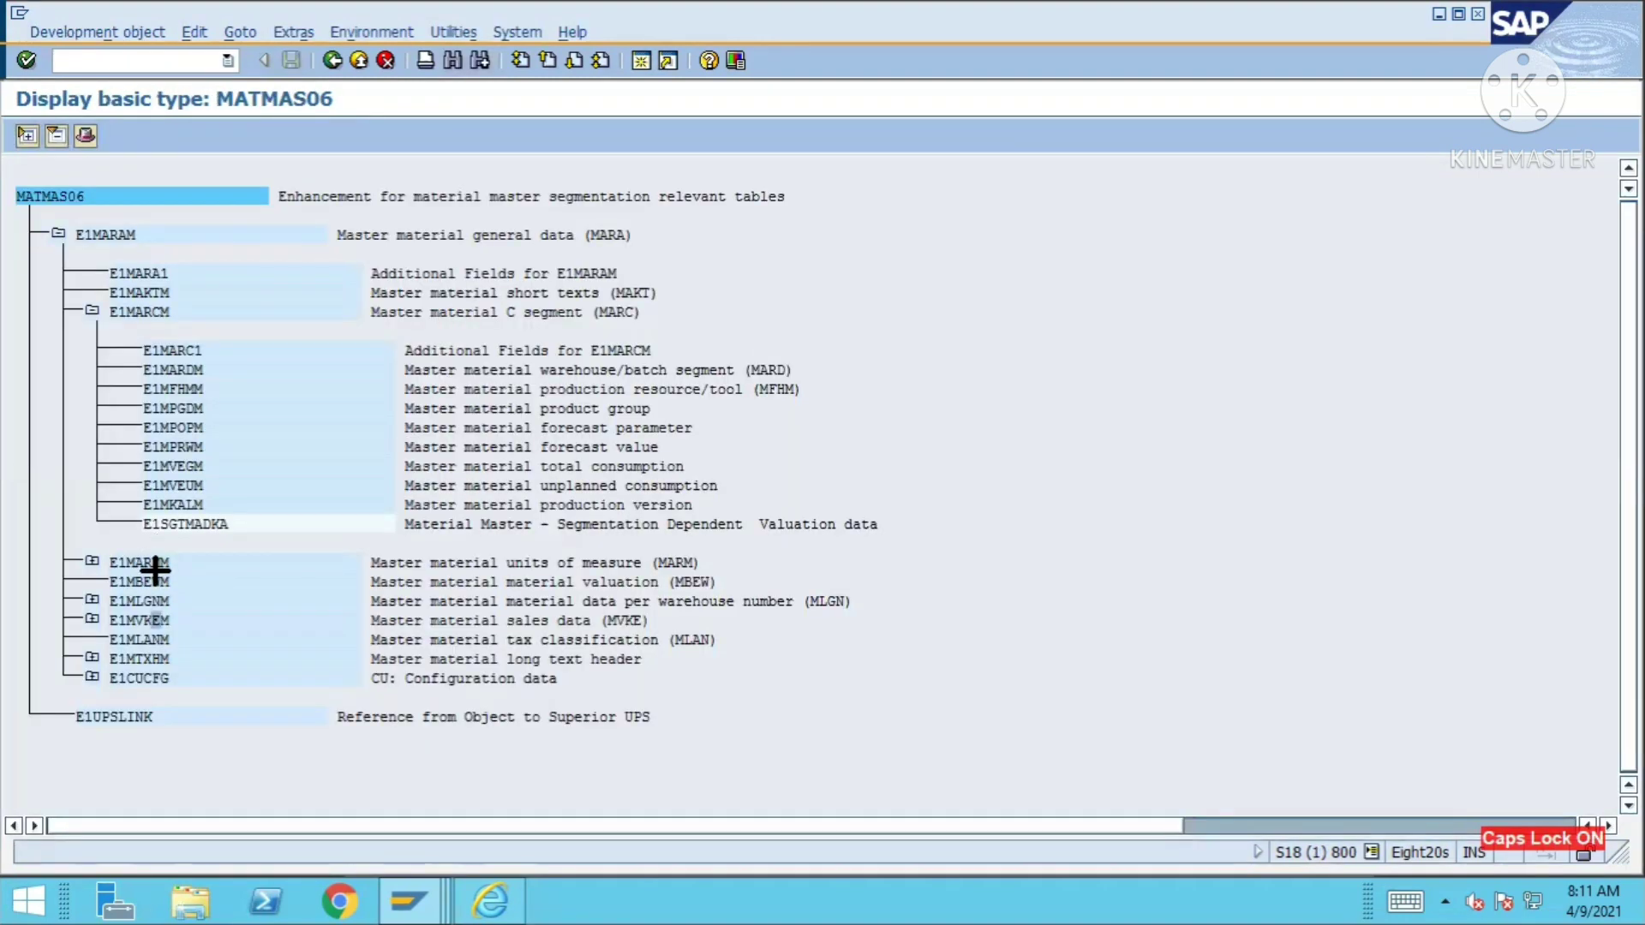
- Copy segment name E1MVKEM from MATMAS06 into the filter row's Segment type field
drag(129, 613, 174, 611)
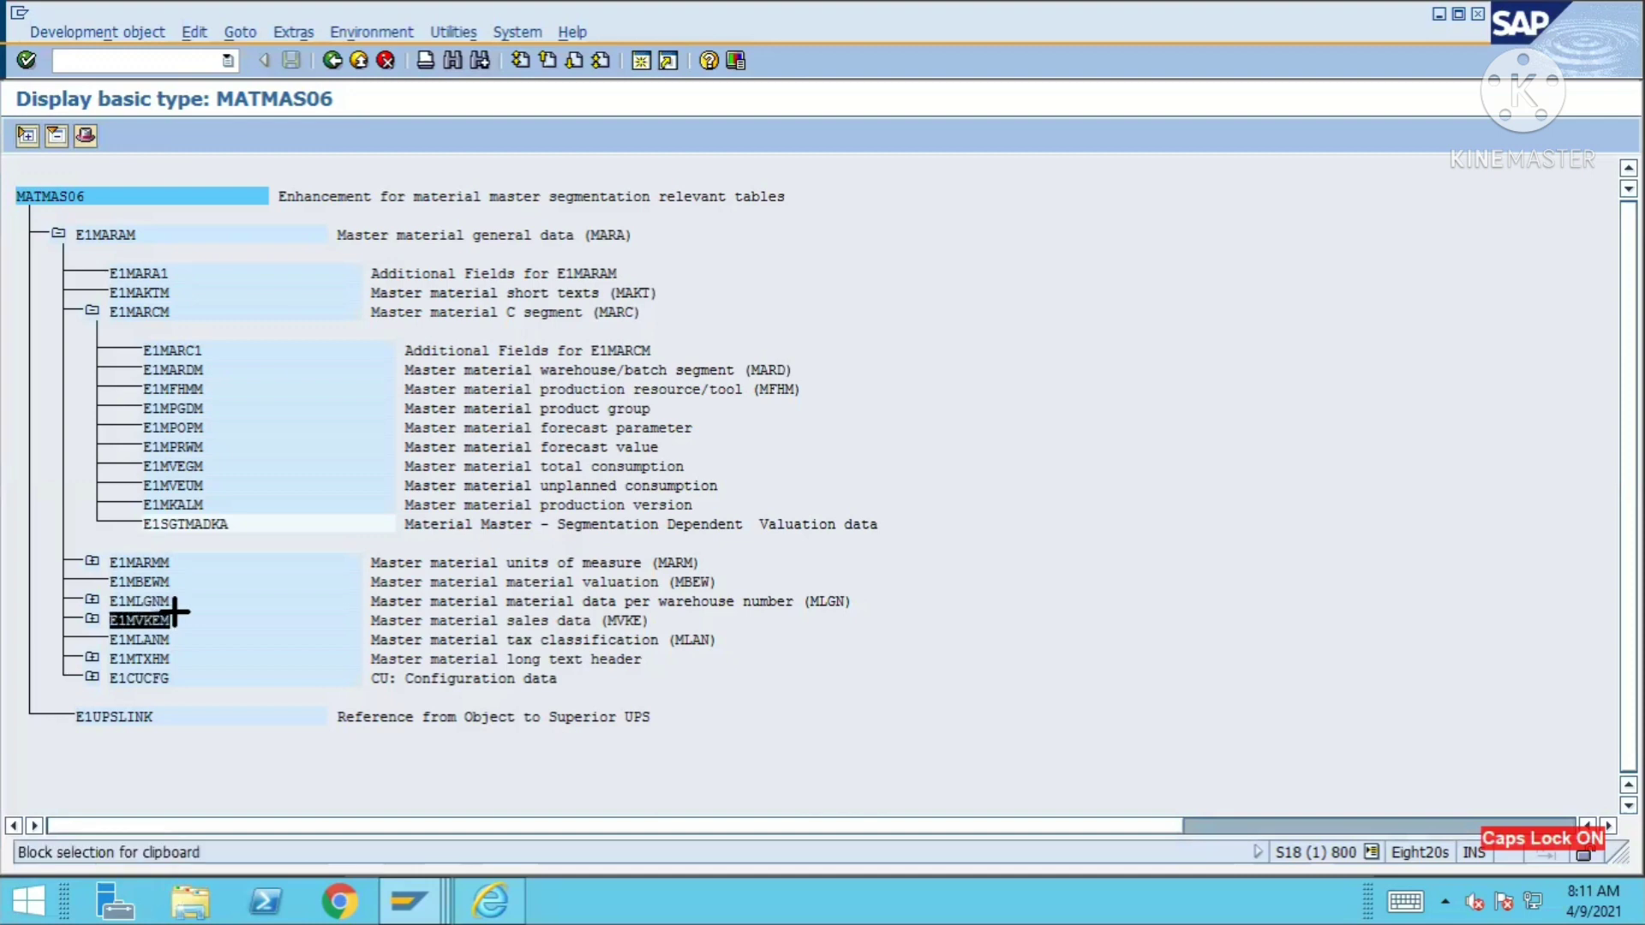
key(ctrl+c)
key(alt+Tab)
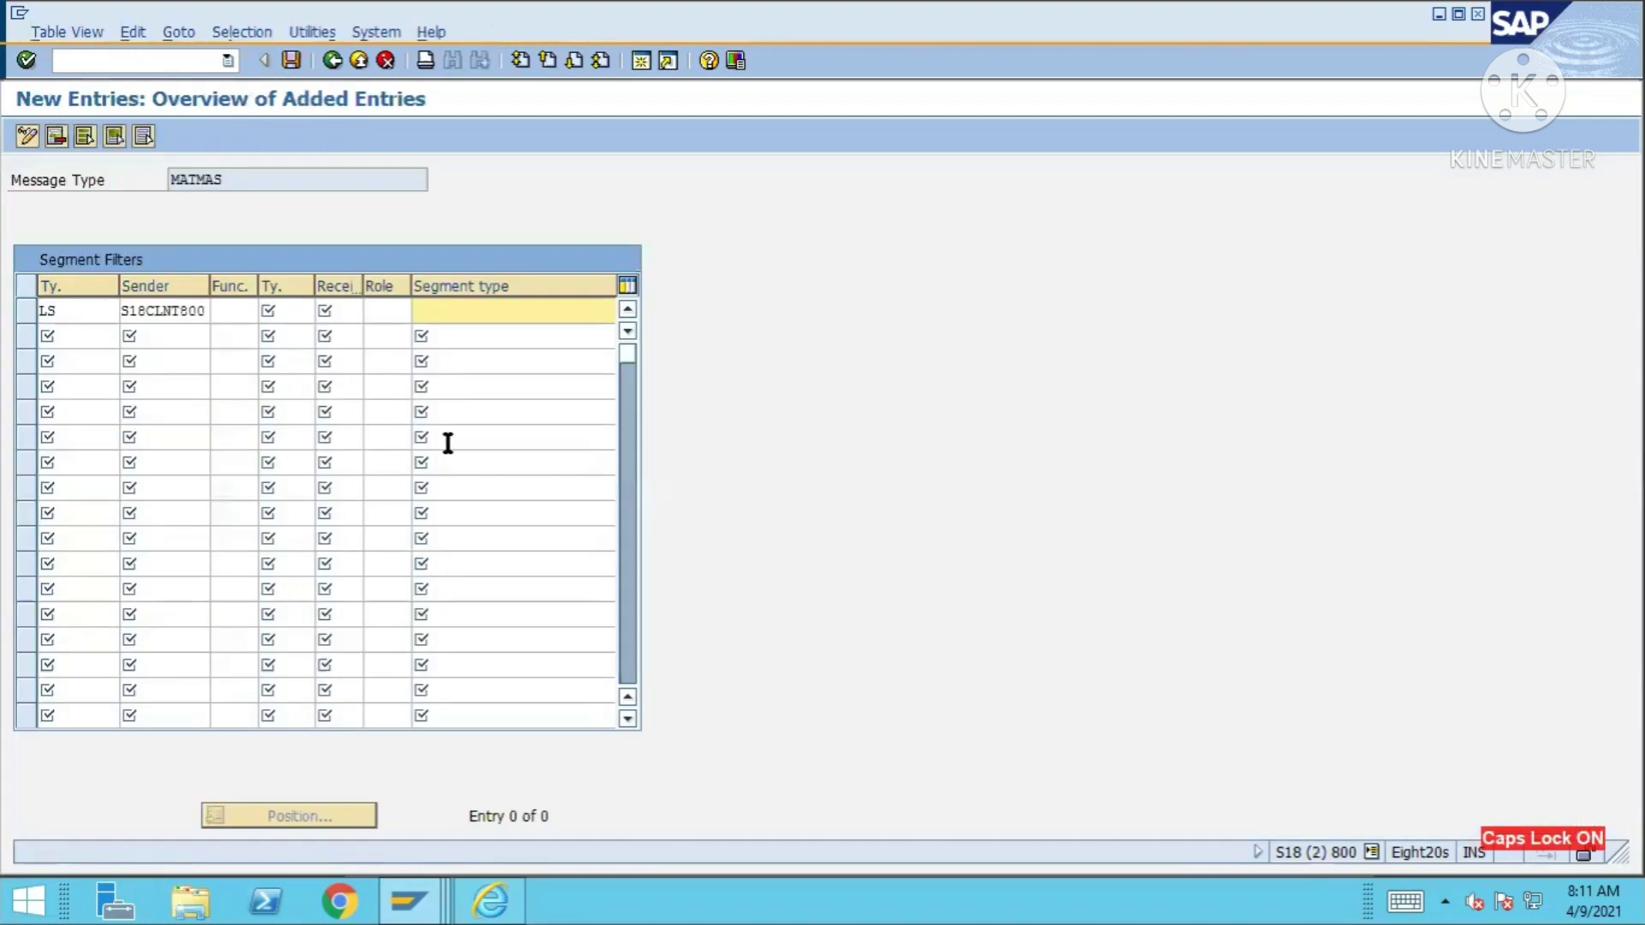
key(ctrl+v)
- Set the receiver to LS partner S18CLNT800 and widen the Receiver column
click(349, 313)
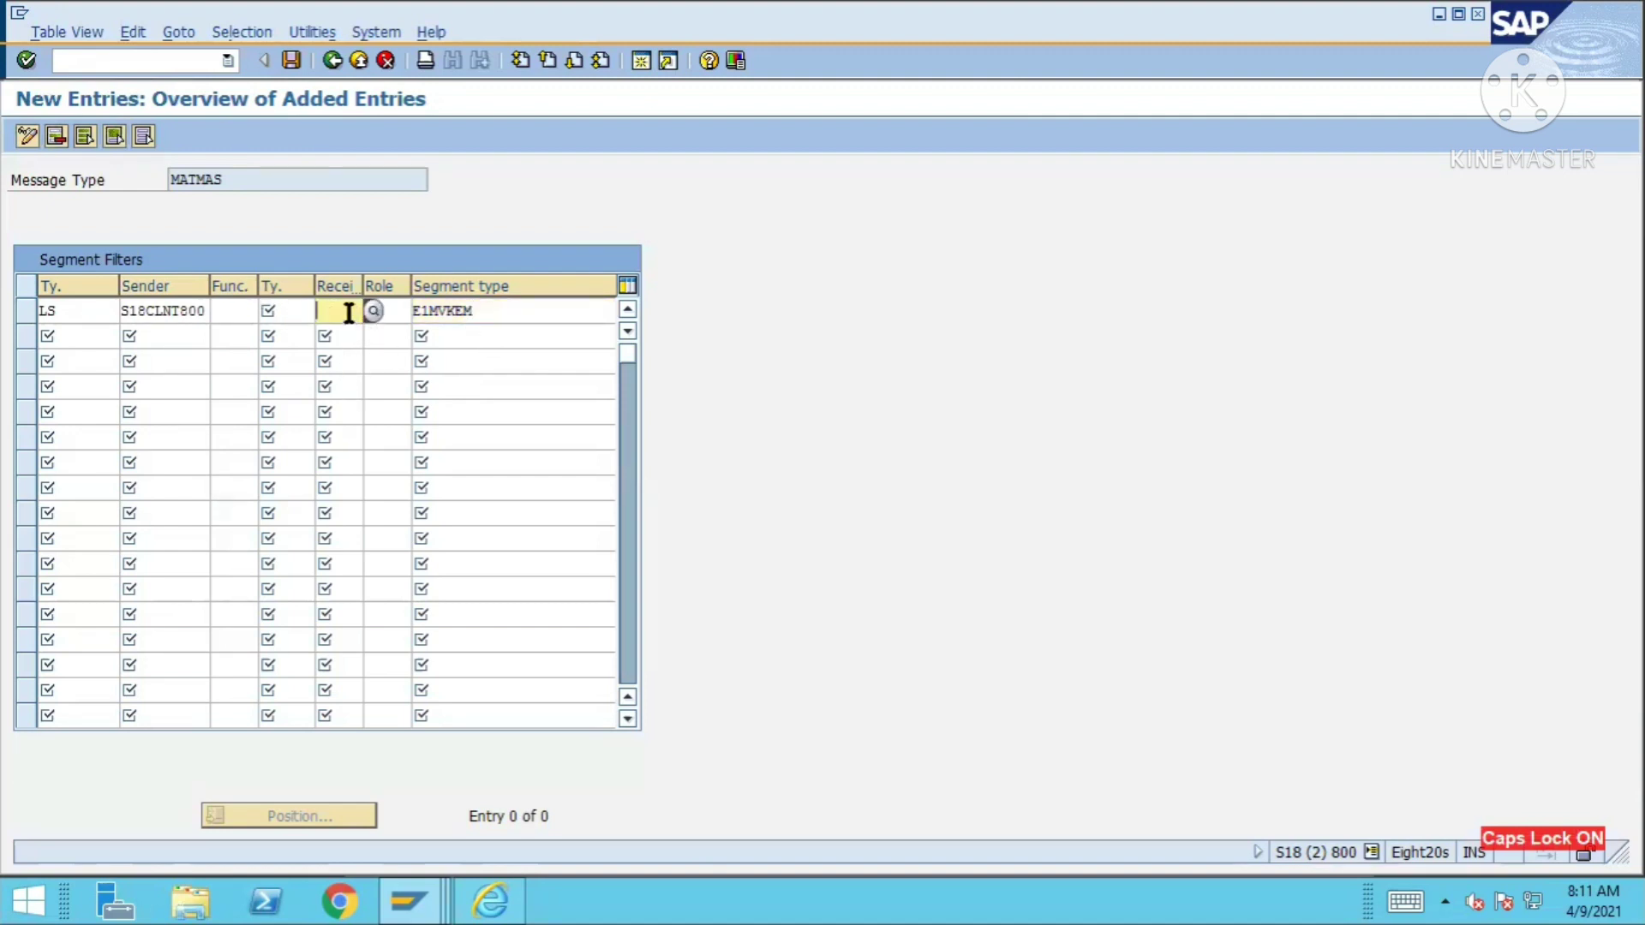
click(159, 314)
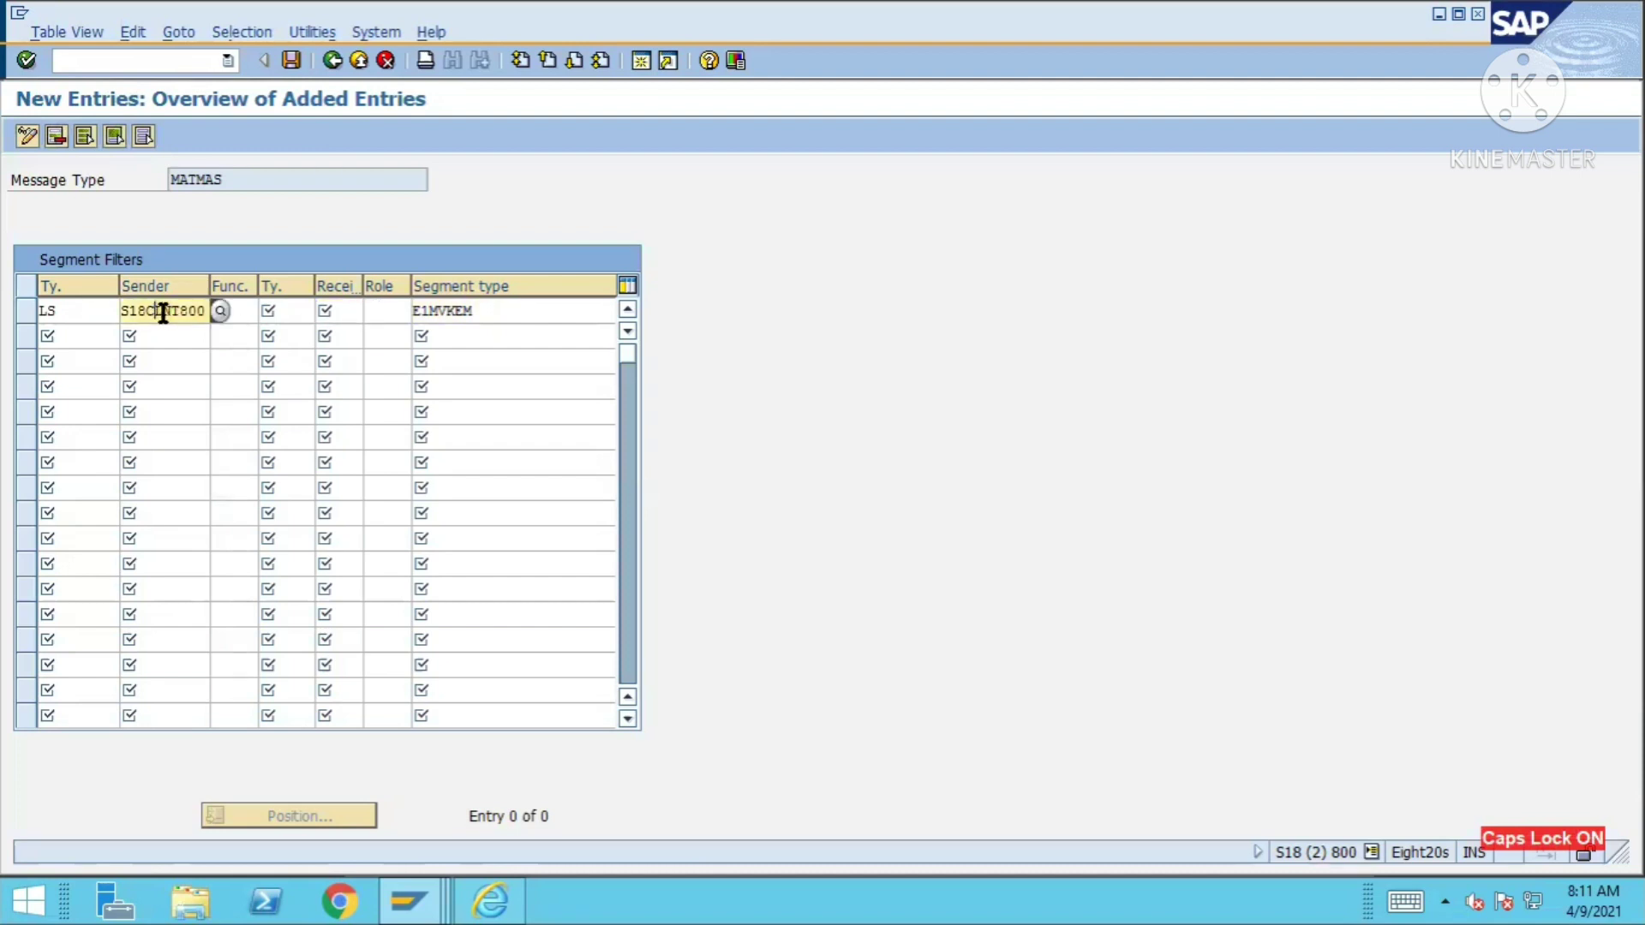
mouse_move(128, 310)
mouse_down()
mouse_move(163, 307)
mouse_move(126, 317)
mouse_up()
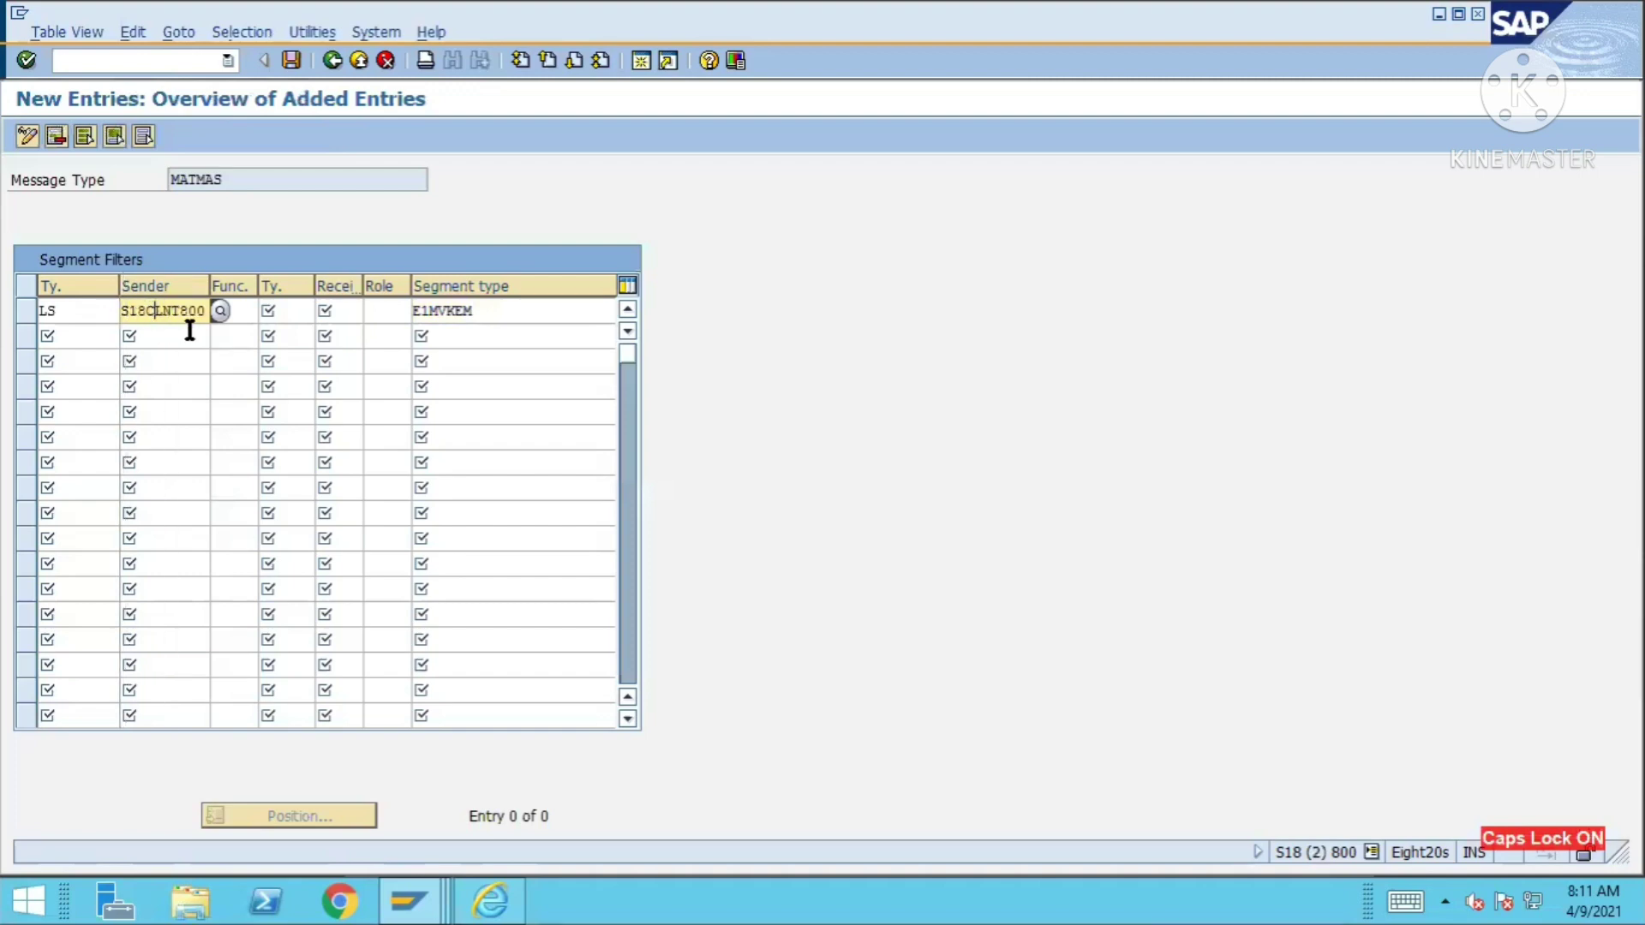
click(286, 315)
click(323, 312)
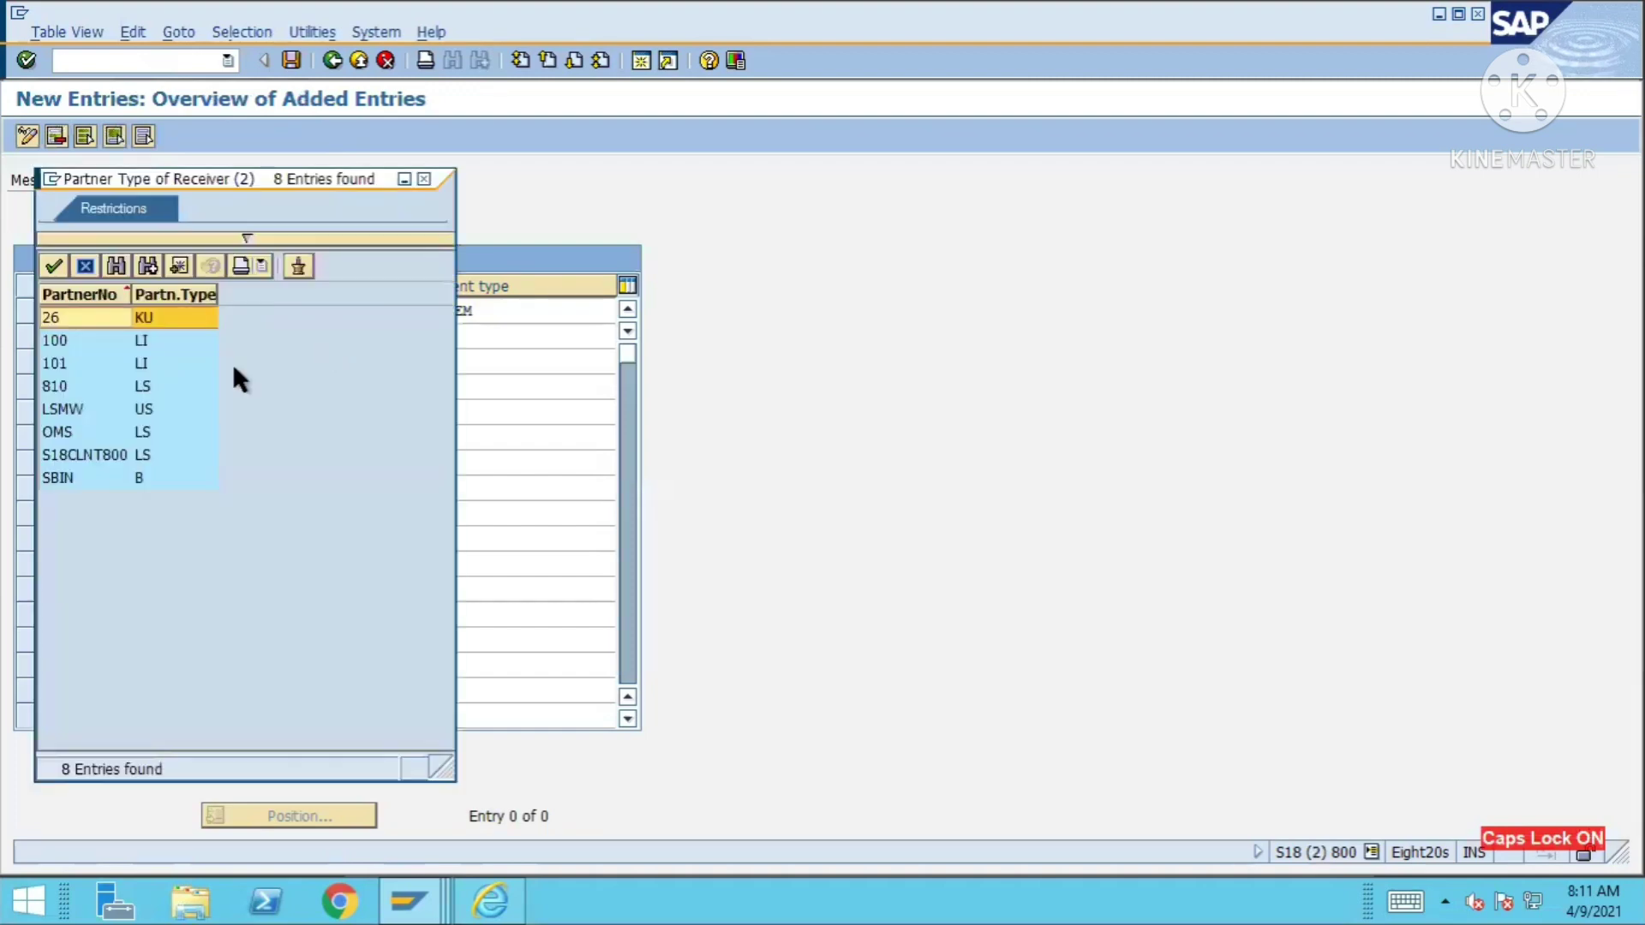
double_click(90, 454)
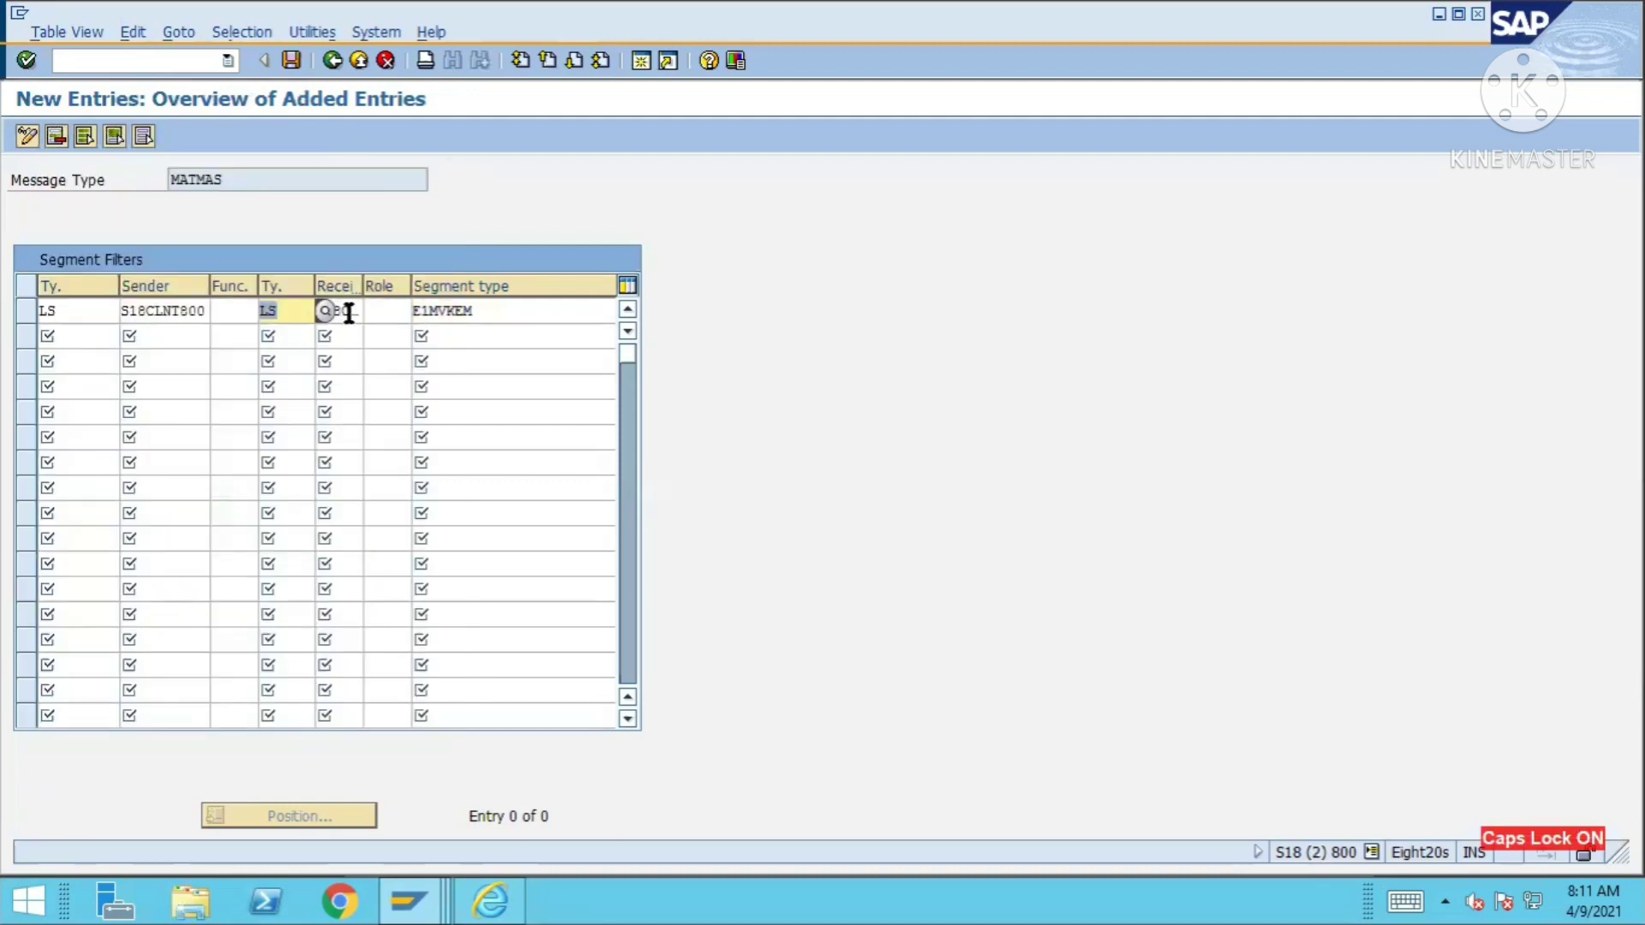
drag(363, 285, 397, 285)
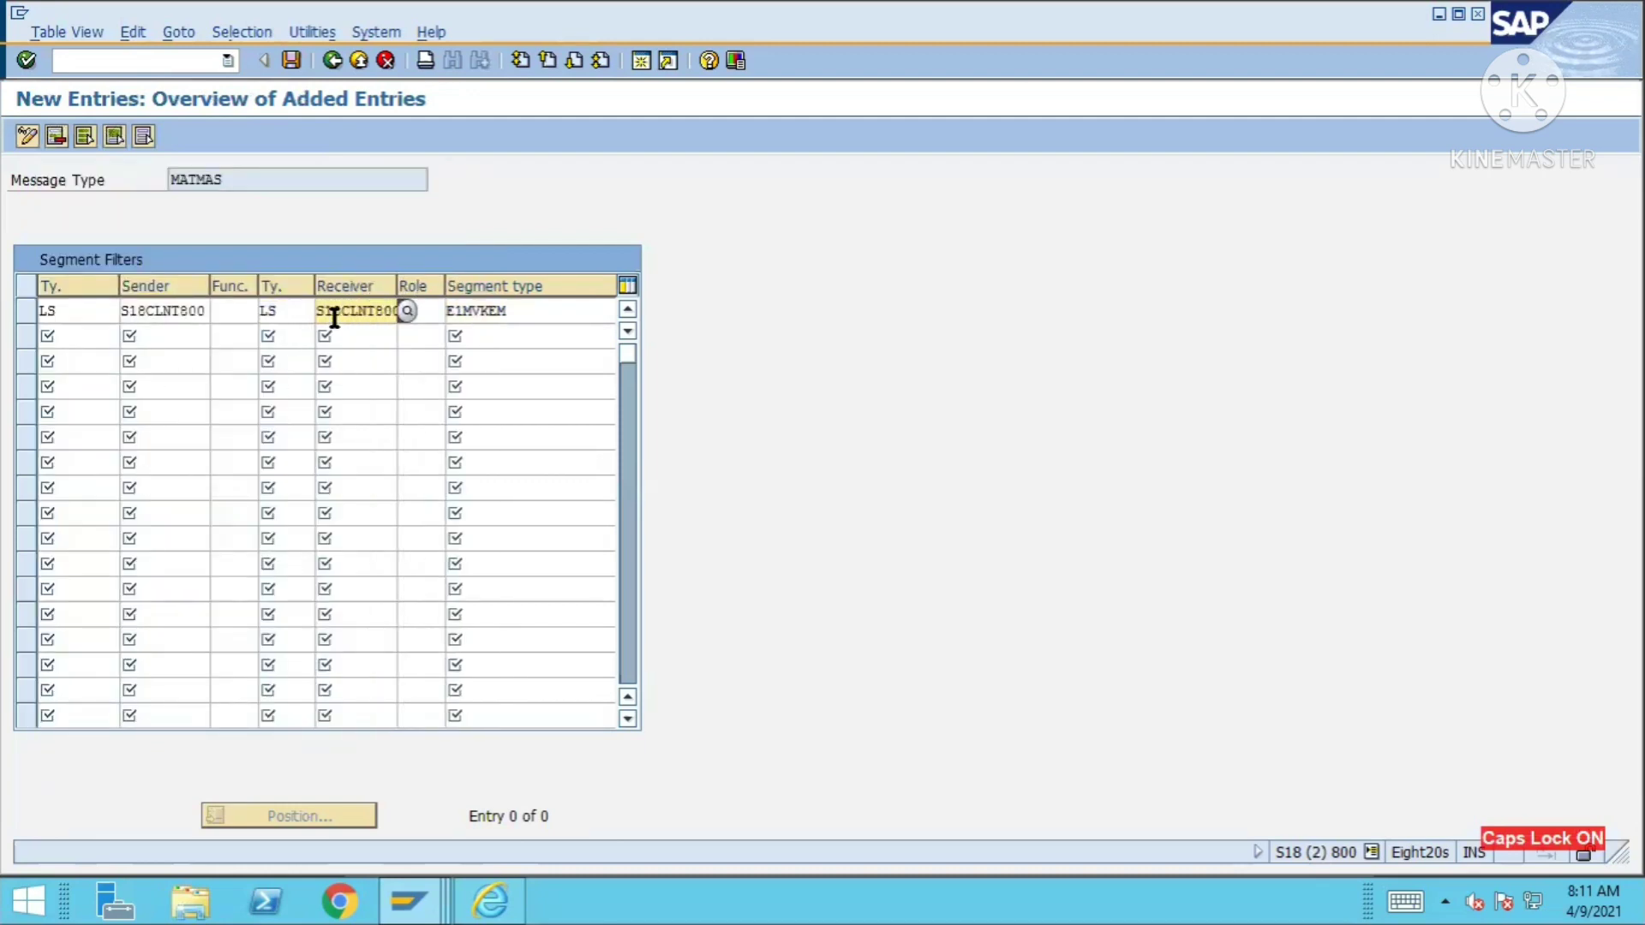
double_click(477, 312)
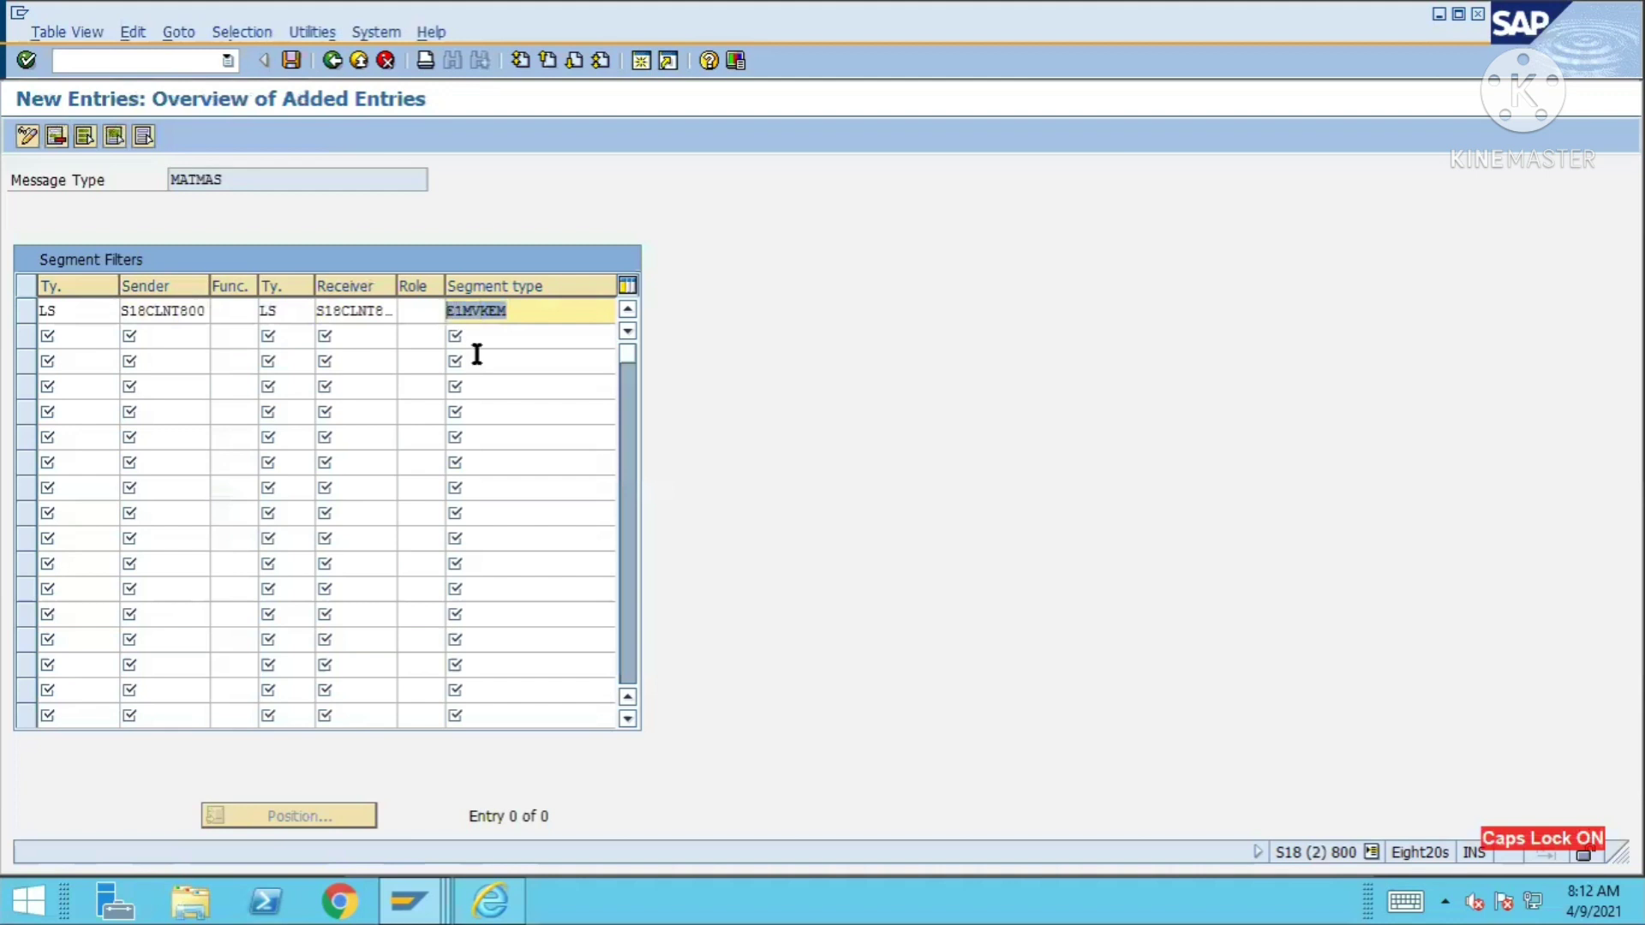
- Save the E1MVKEM segment filter entry under the customizing request and return to the MATMAS06 display
click(527, 311)
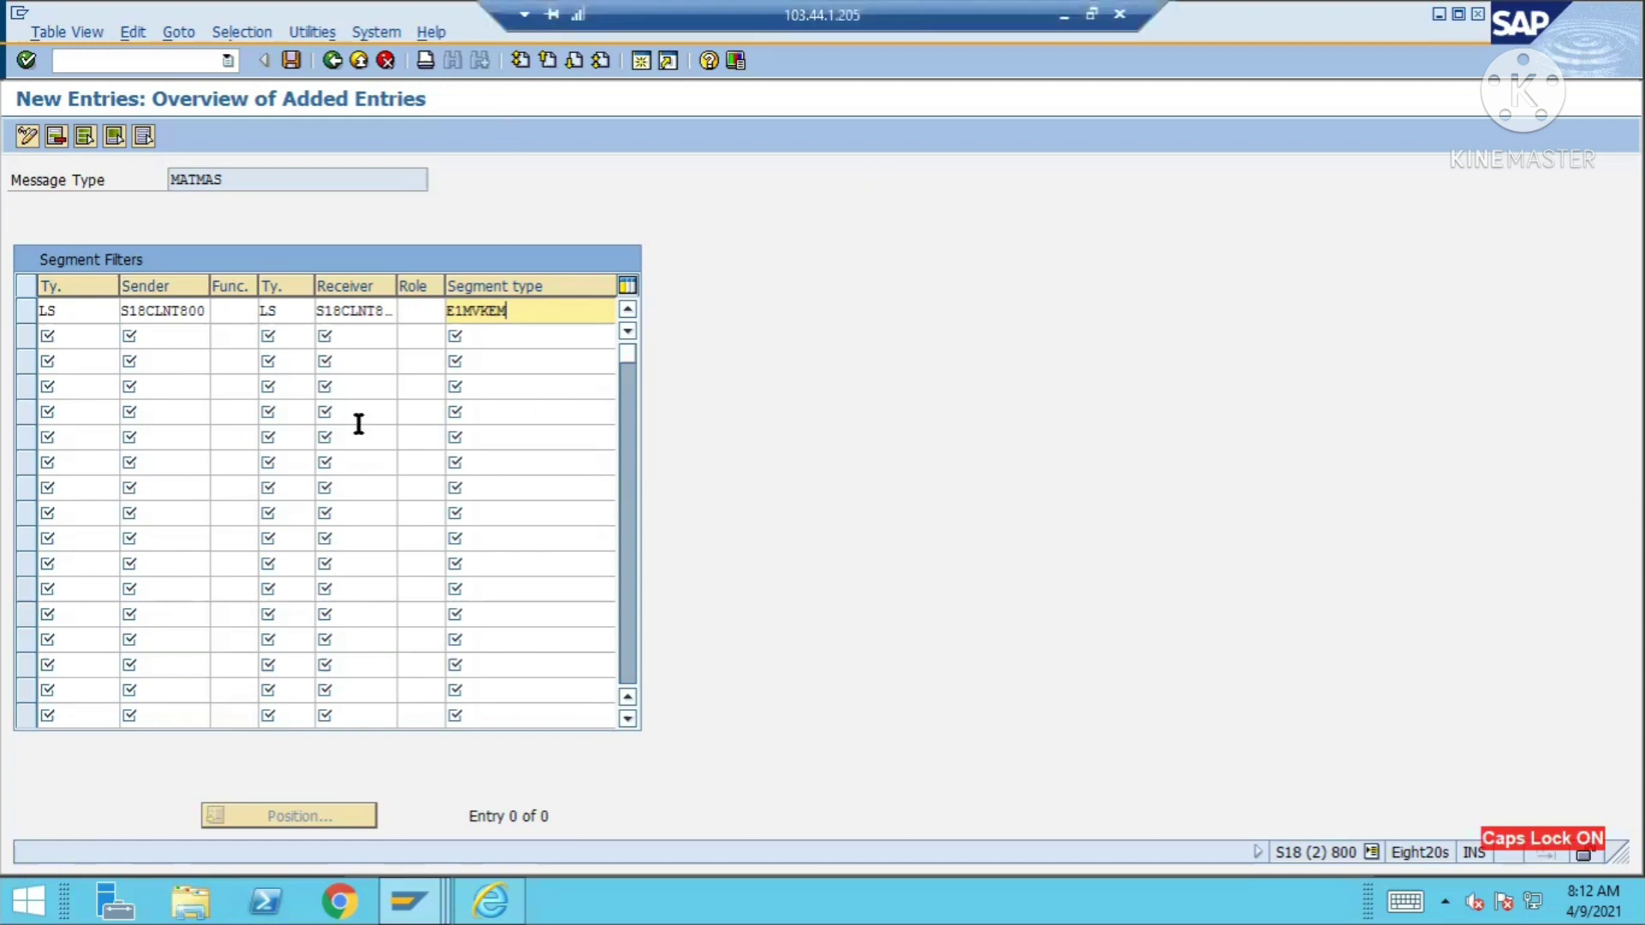
click(291, 62)
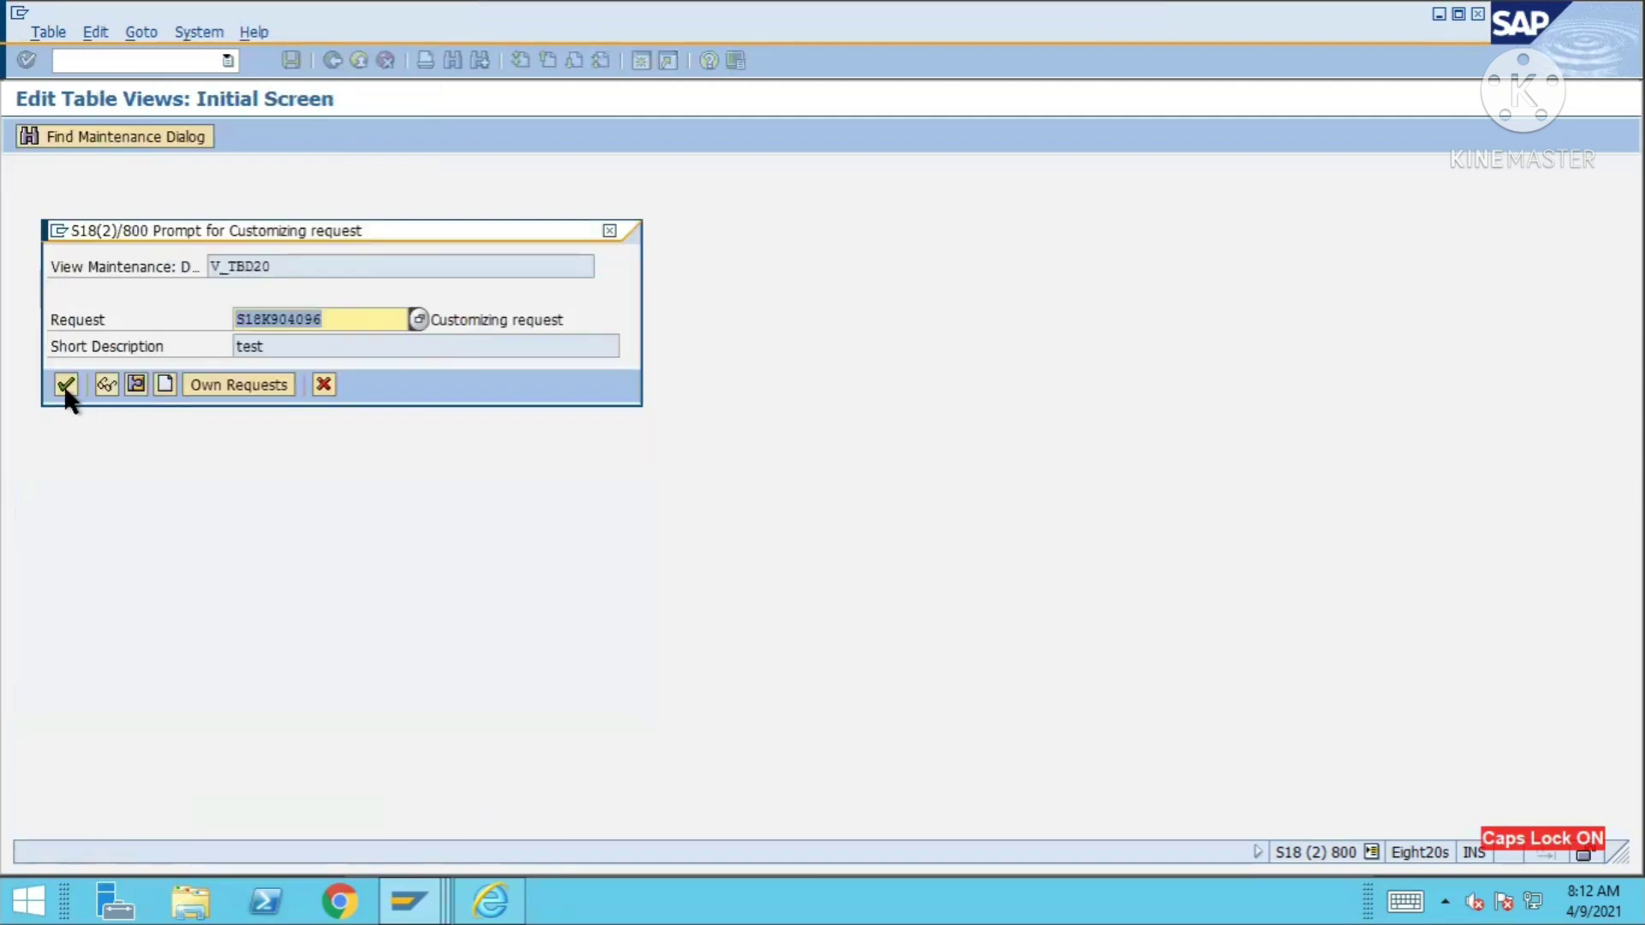
click(66, 385)
drag(506, 310, 441, 310)
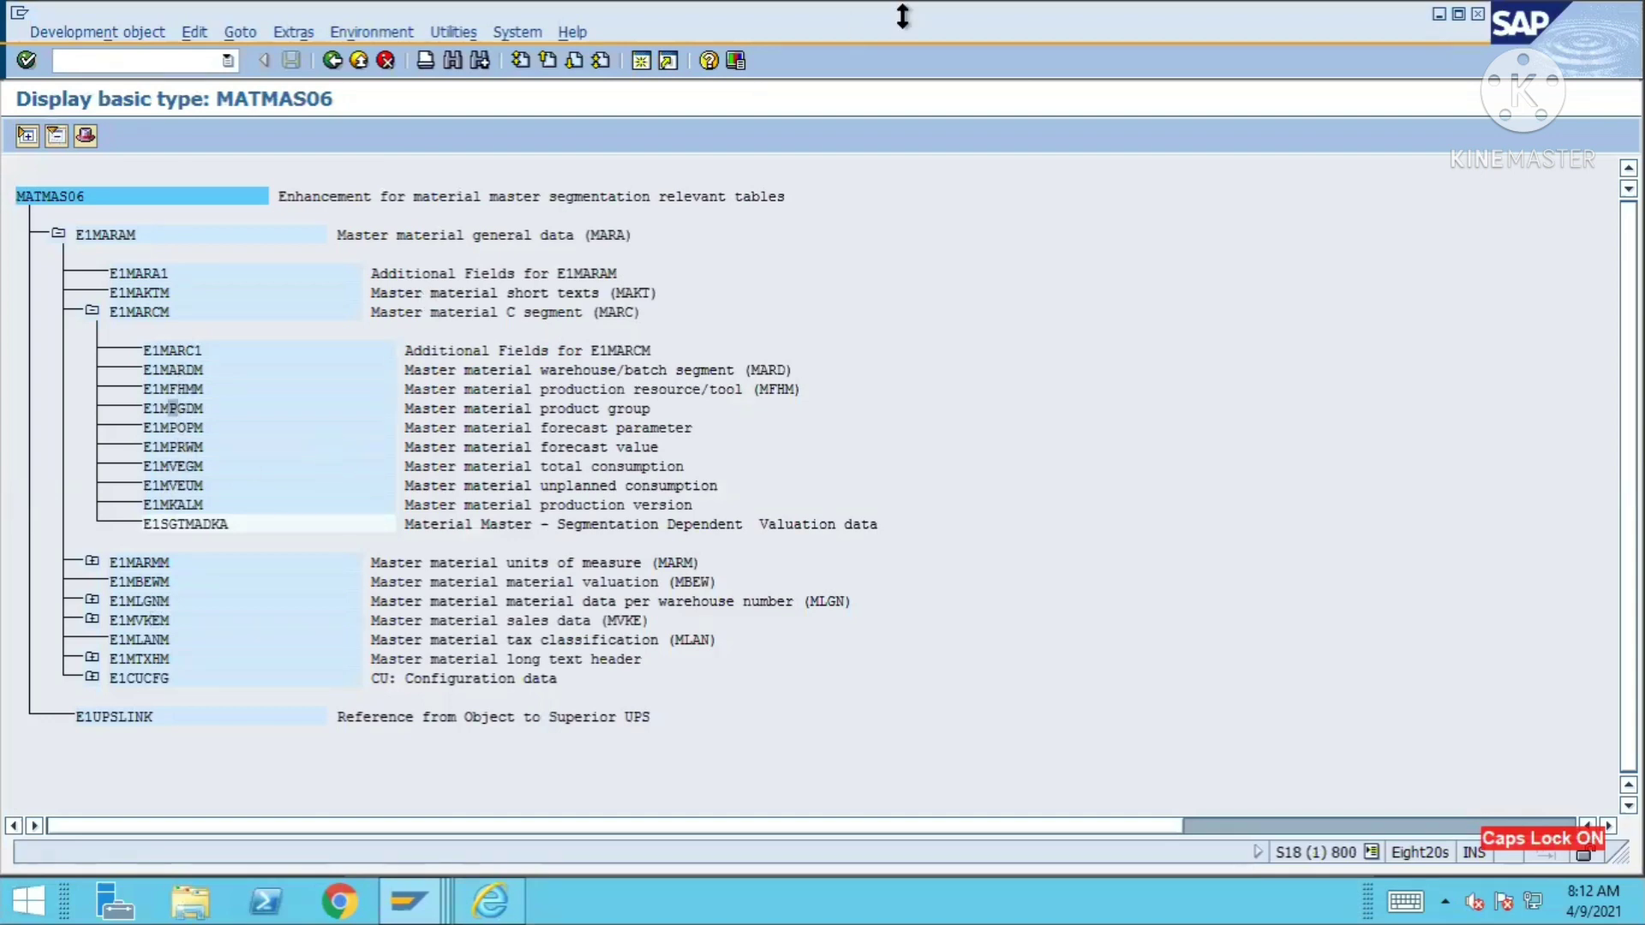
mouse_move(902, 15)
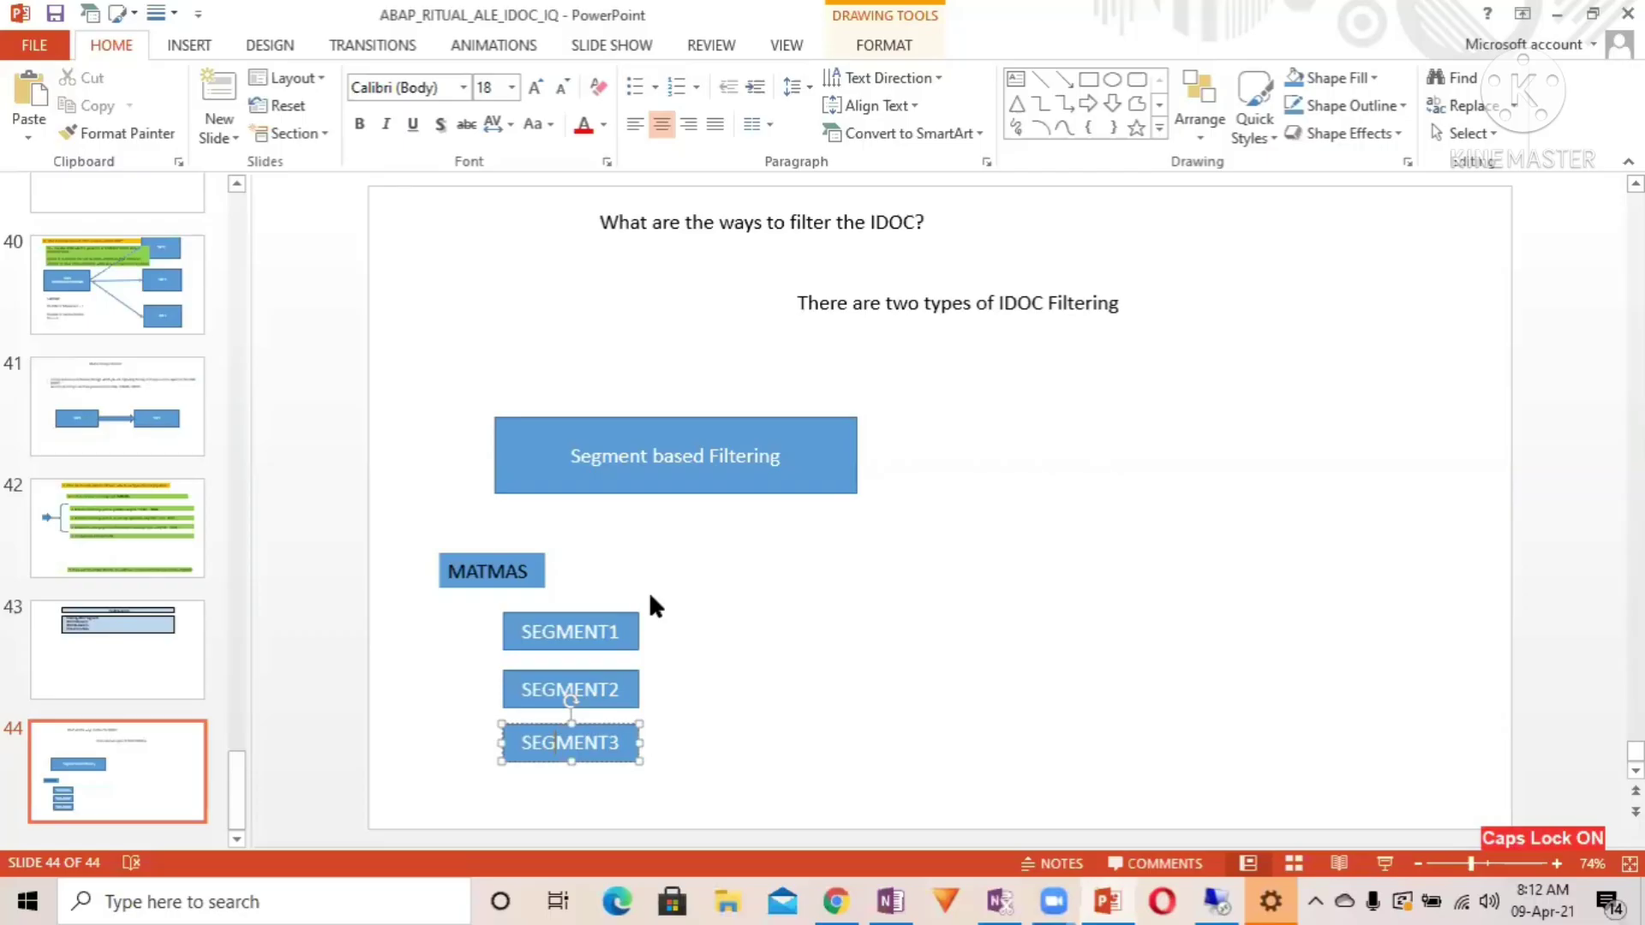
- Duplicate the 'Segment based Filtering' box on slide 44 to its right
click(811, 440)
drag(811, 441, 1369, 425)
click(779, 426)
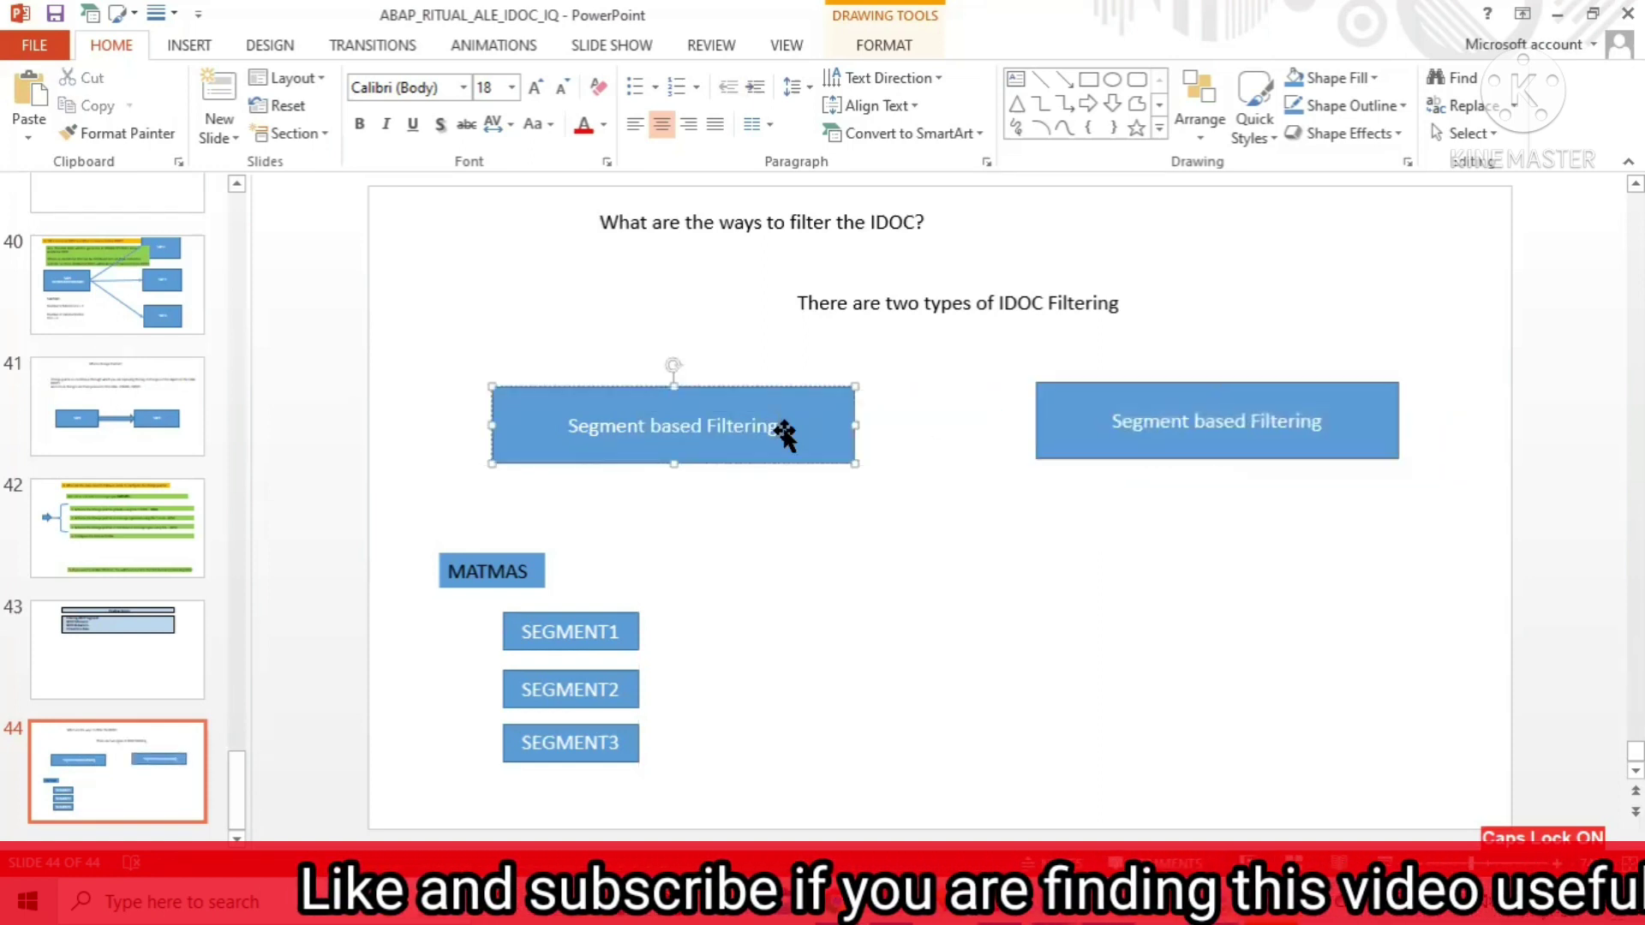
- Append '( bd56 )' to the text of the left Segment based Filtering box
click(948, 300)
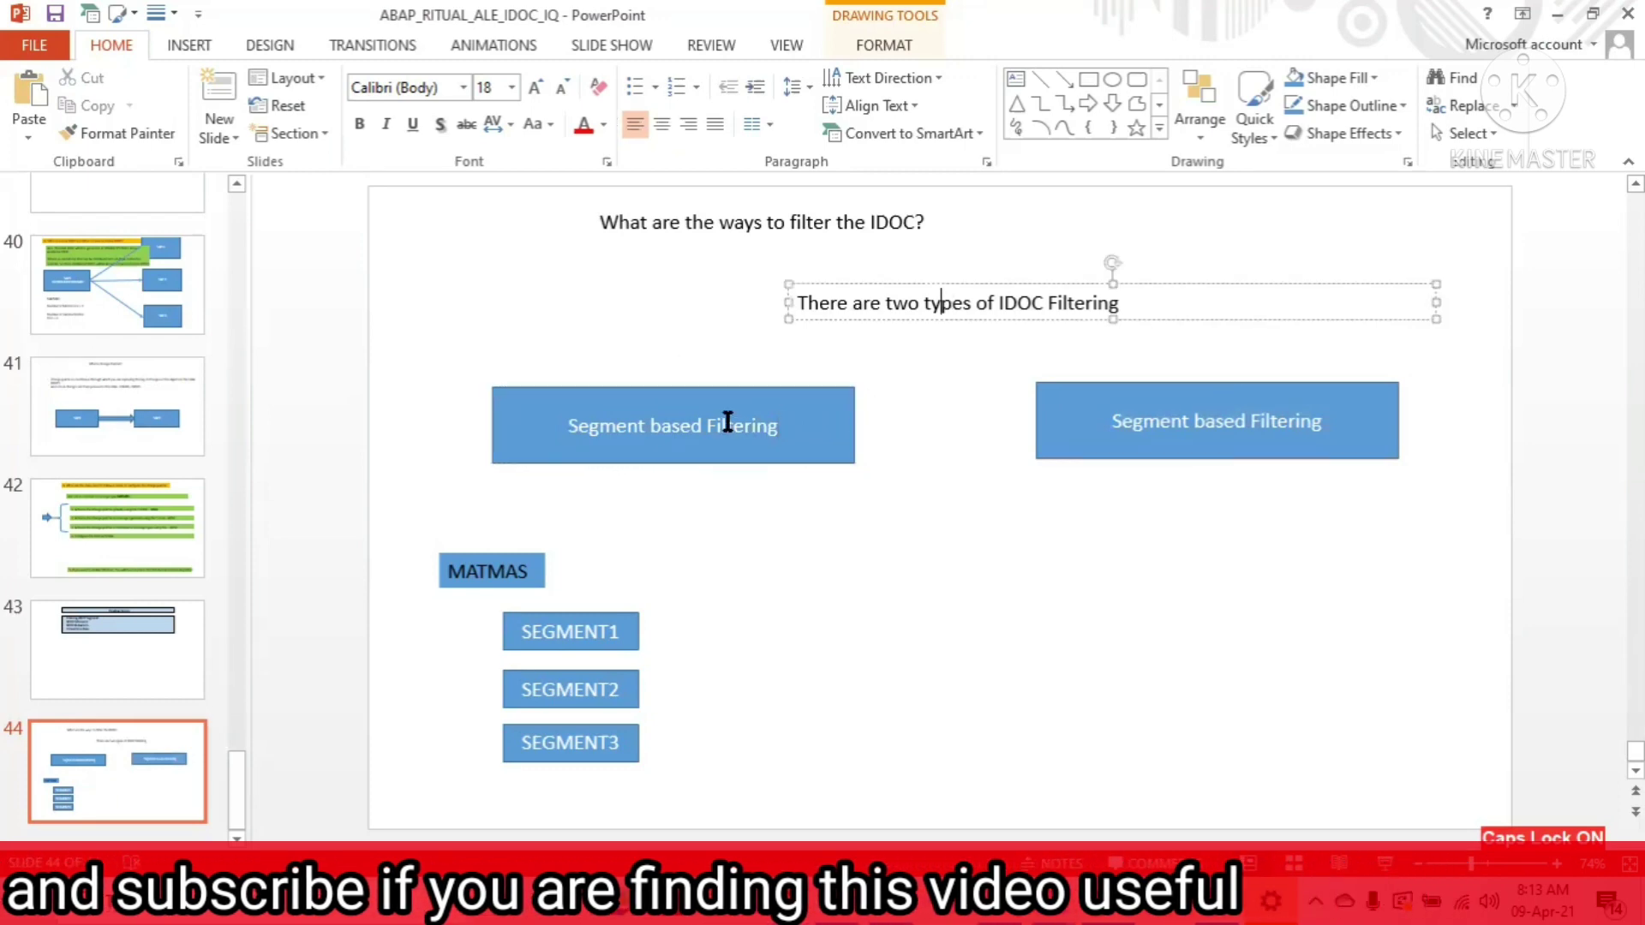
click(724, 426)
click(776, 426)
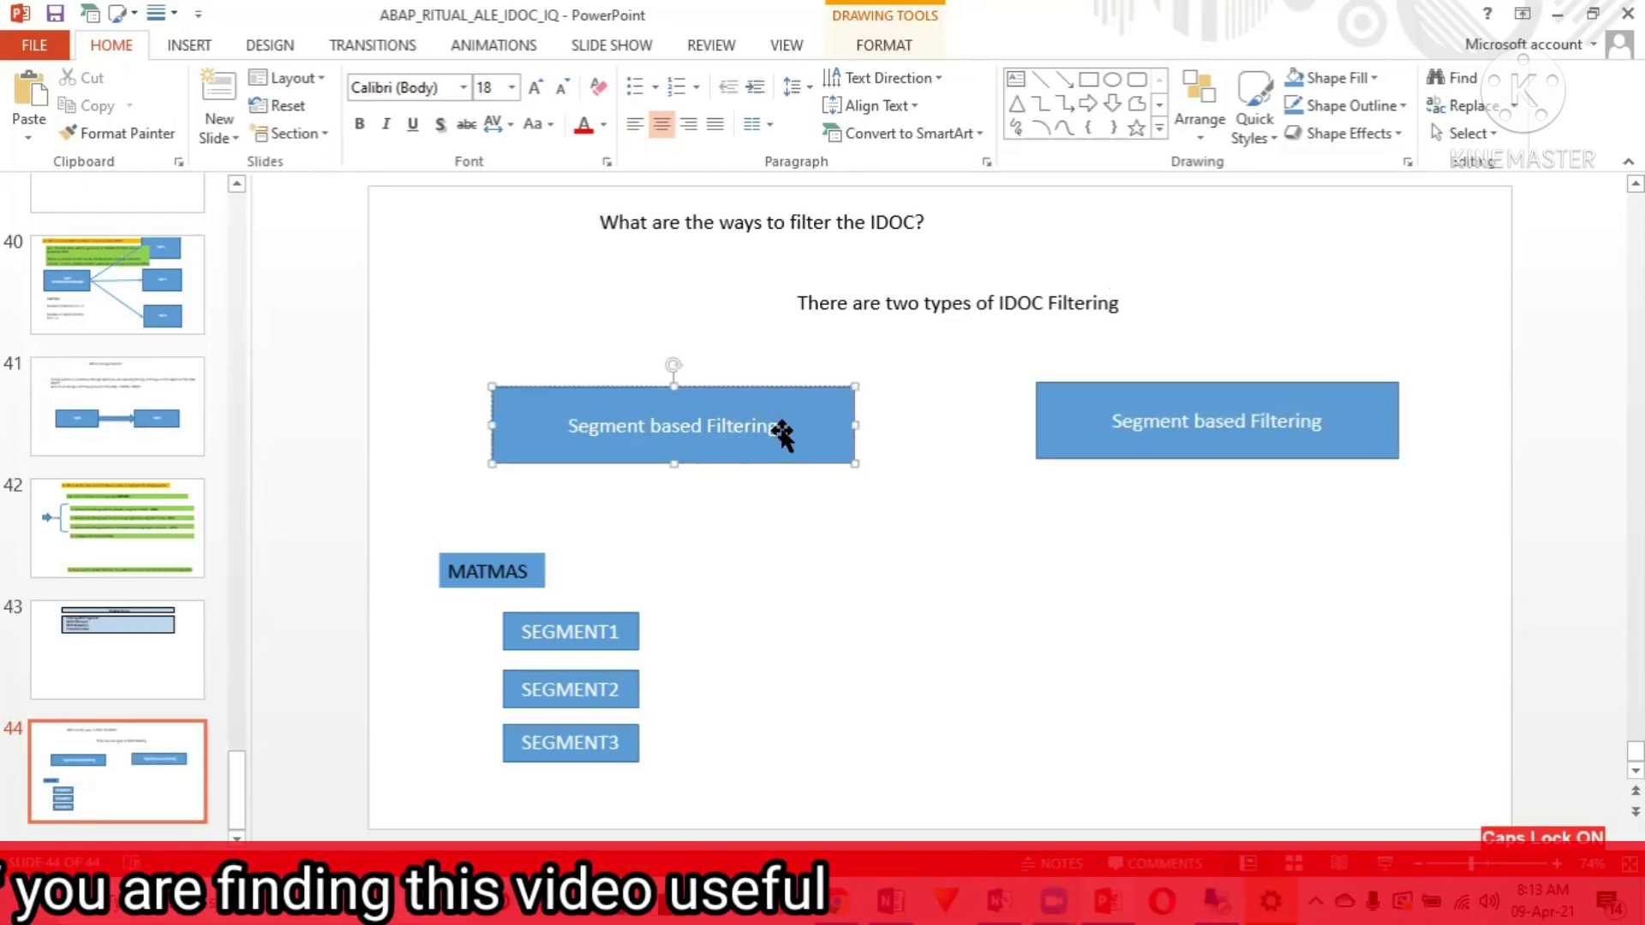
text(( bd)
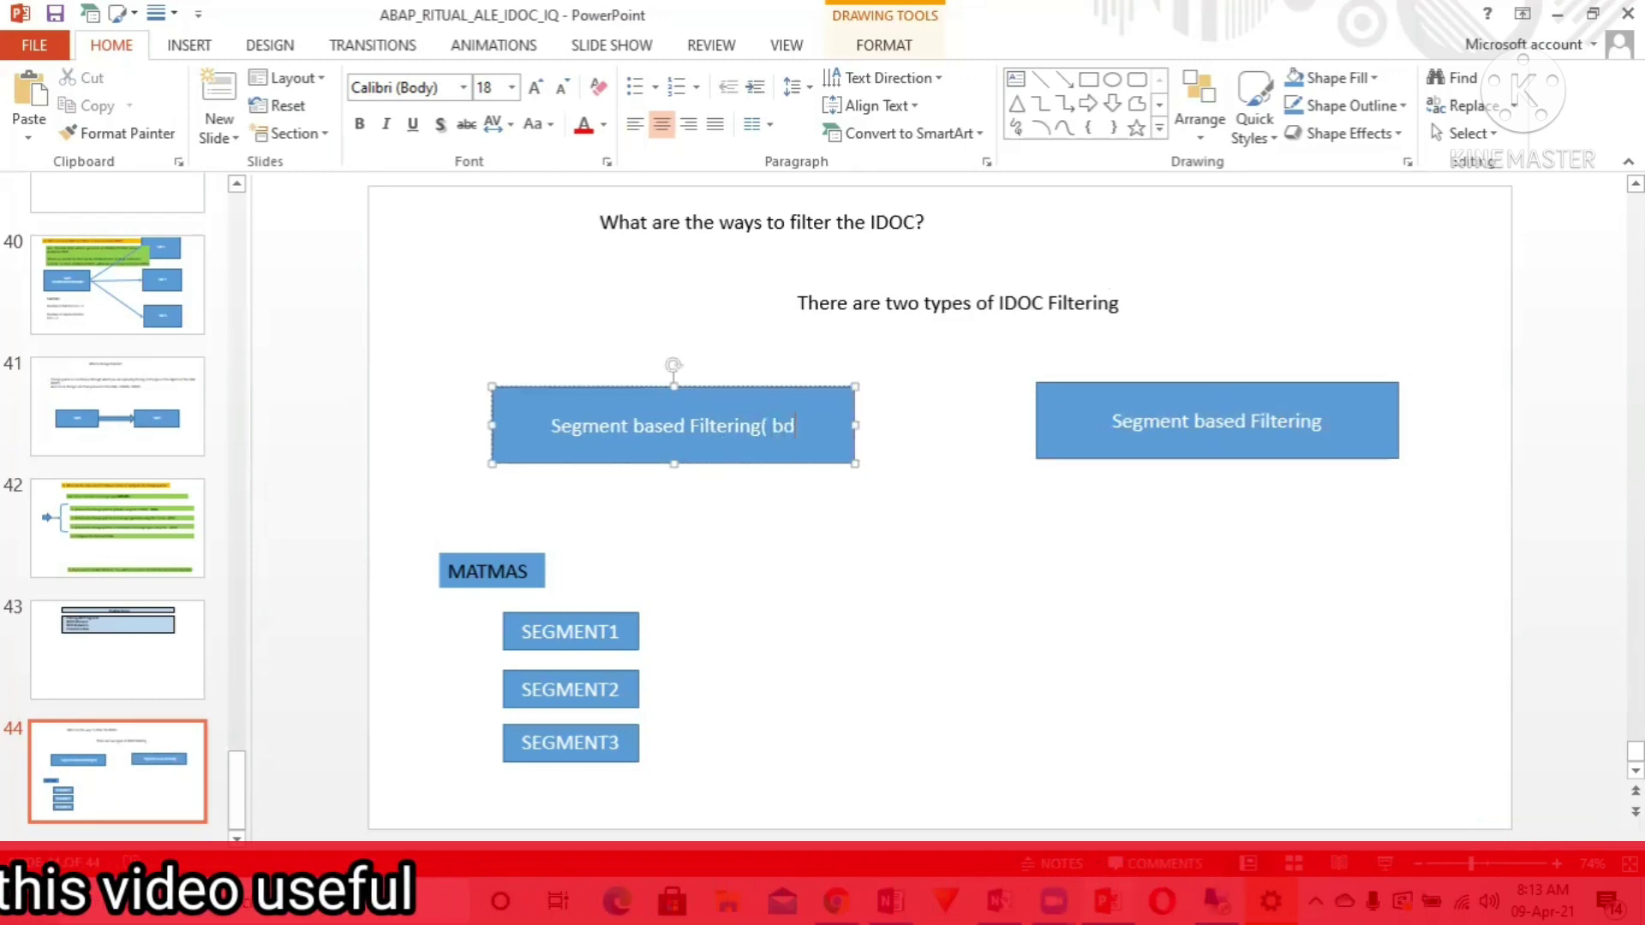
text(56 ))
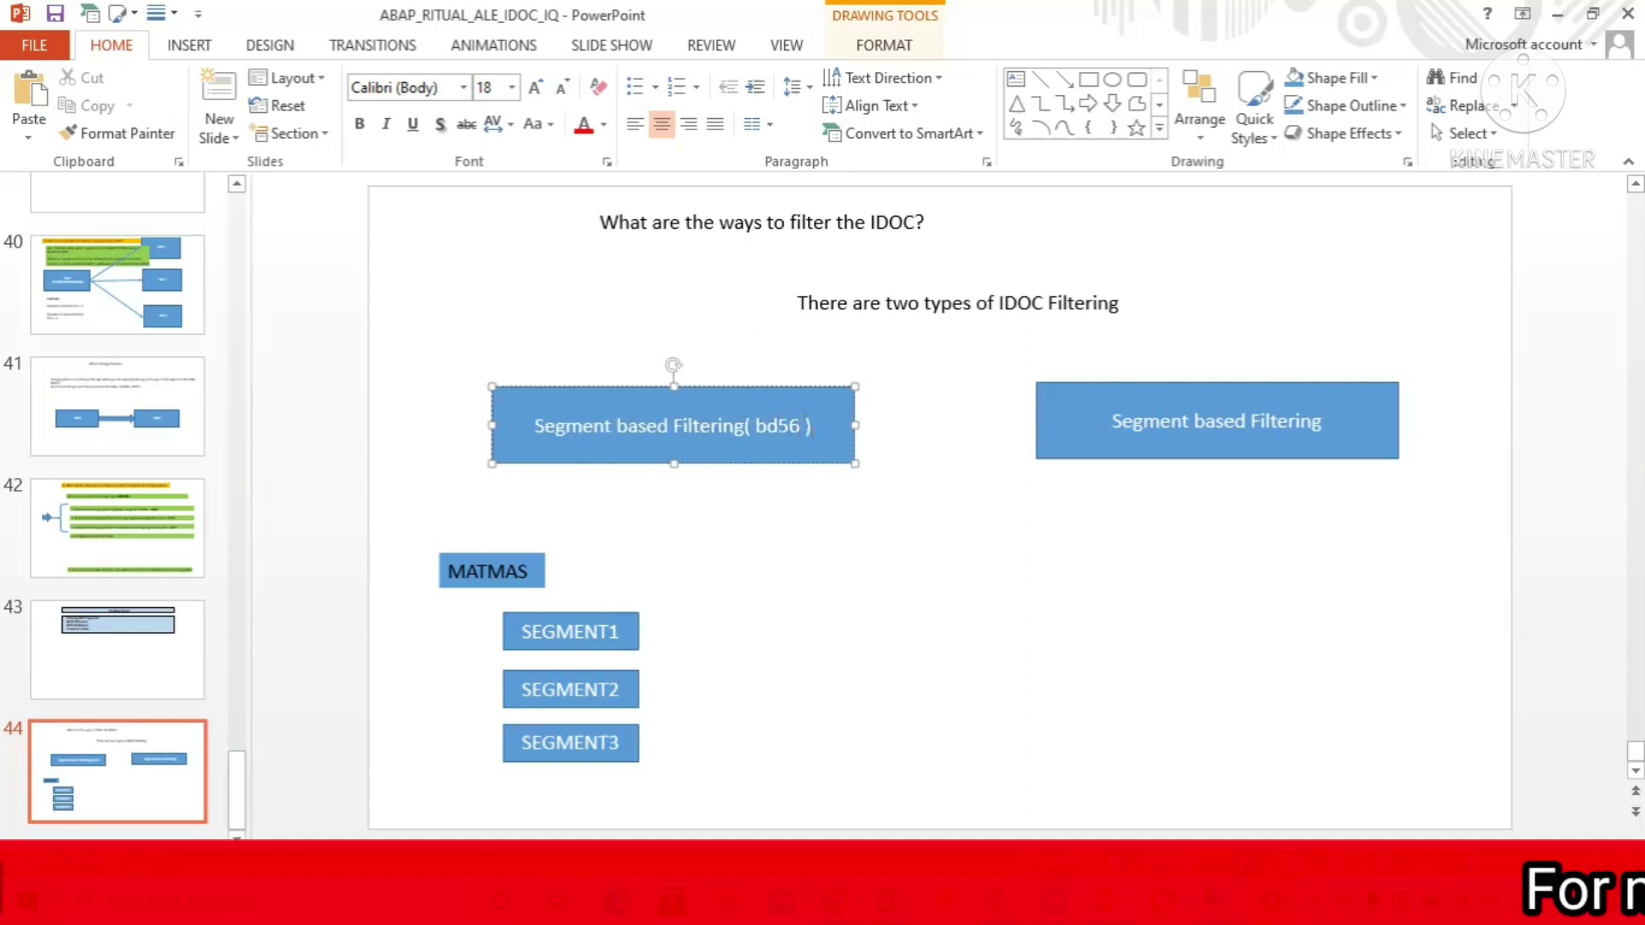